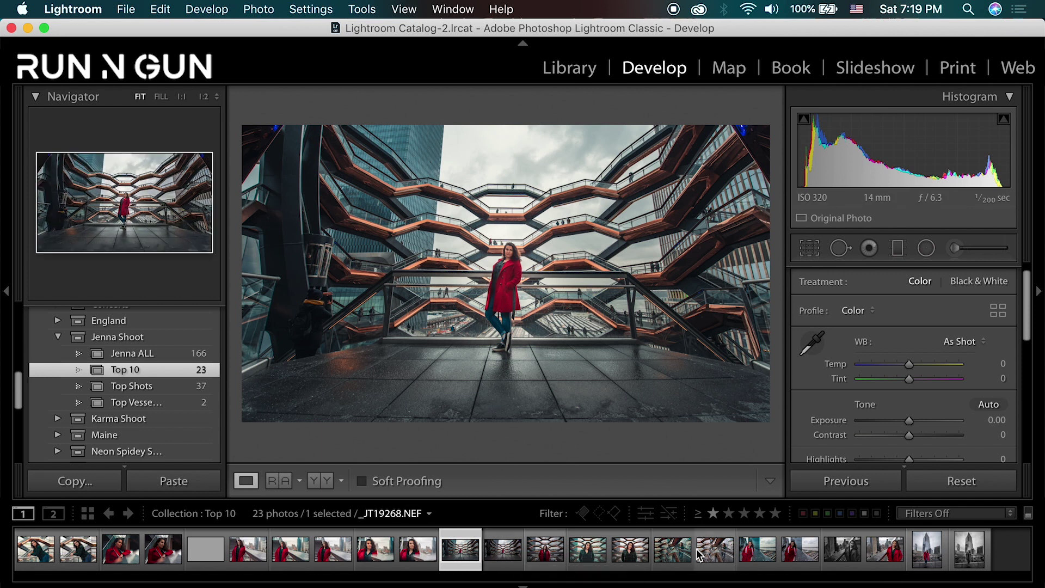
Compare the before and after views of _JT19239.NEF, and view the finished _JT19239.psd version
{"action": "left_click", "coordinate": [508, 552]}
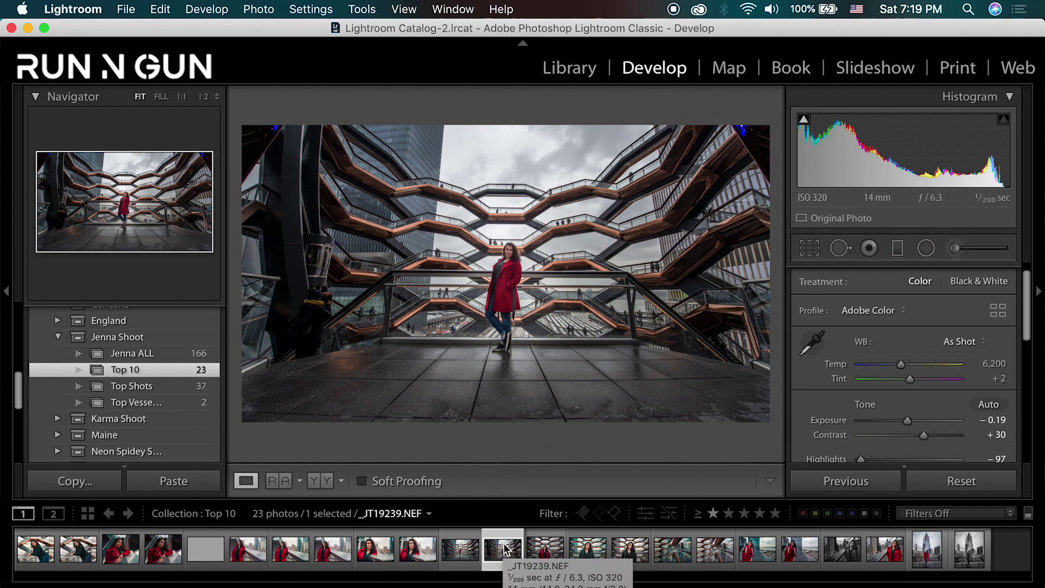
{"action": "key", "text": "backslash"}
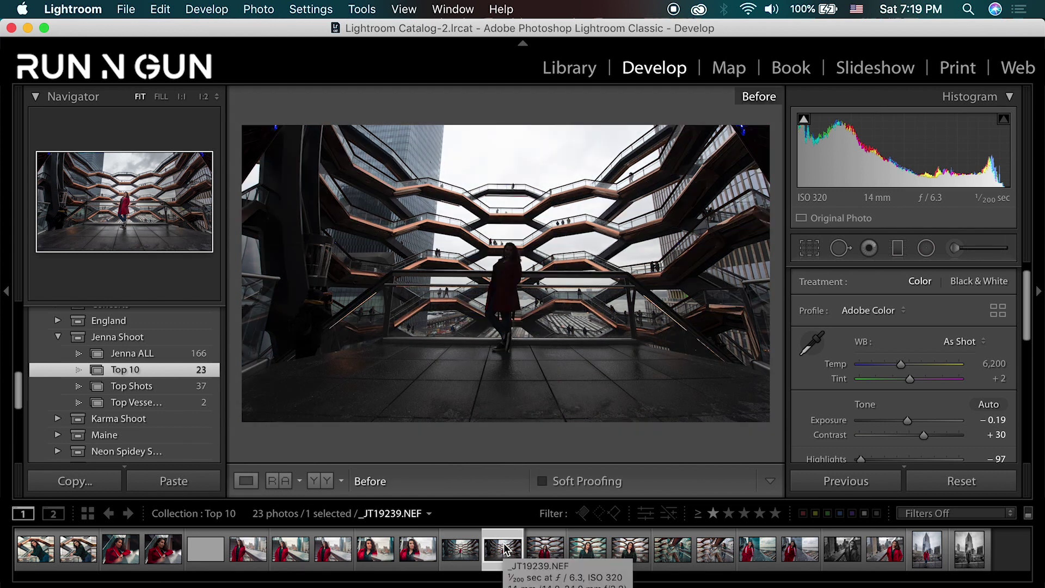
{"action": "key", "text": "backslash"}
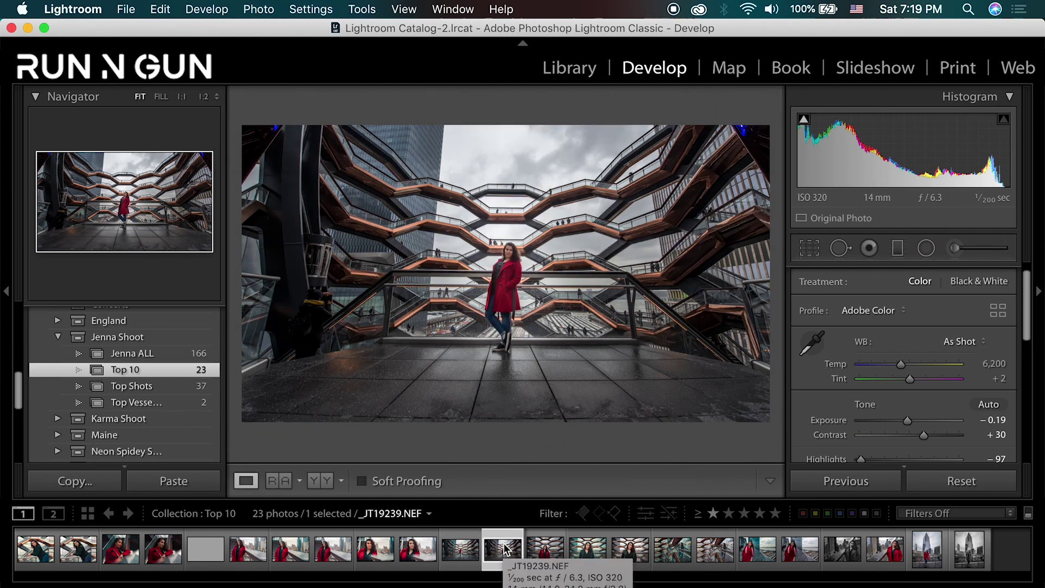
{"action": "left_click", "coordinate": [466, 553]}
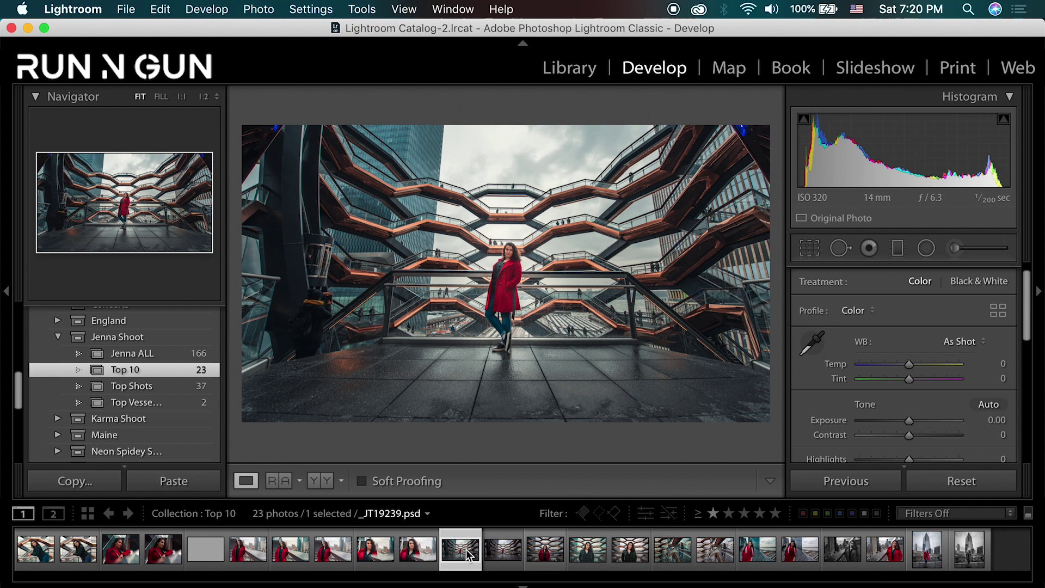
Return to _JT19239.NEF and review its Basic tone and presence adjustments
{"action": "left_click", "coordinate": [497, 553]}
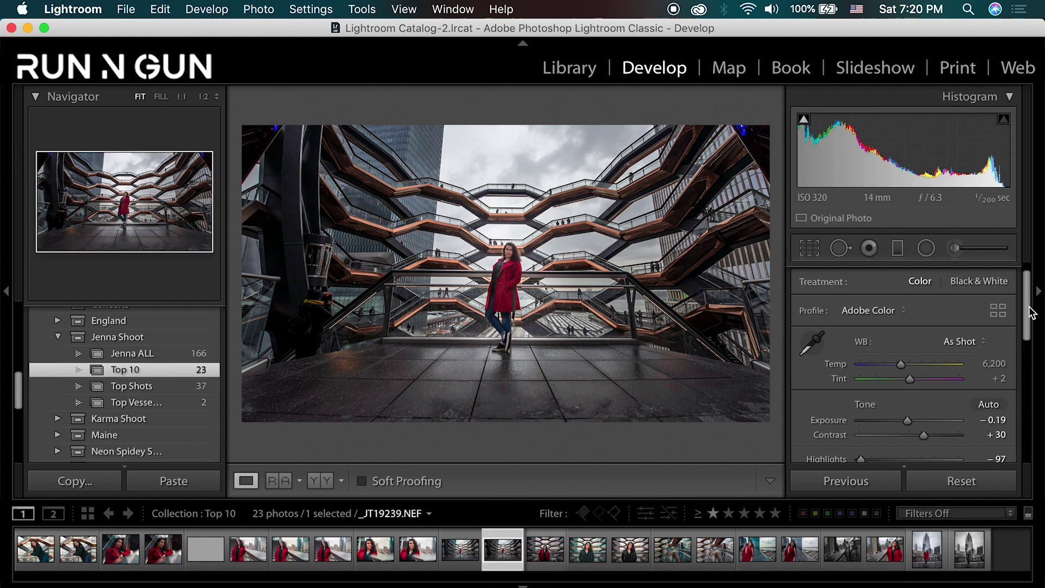
{"action": "scroll", "coordinate": [1030, 313], "scroll_direction": "down", "scroll_amount": 10}
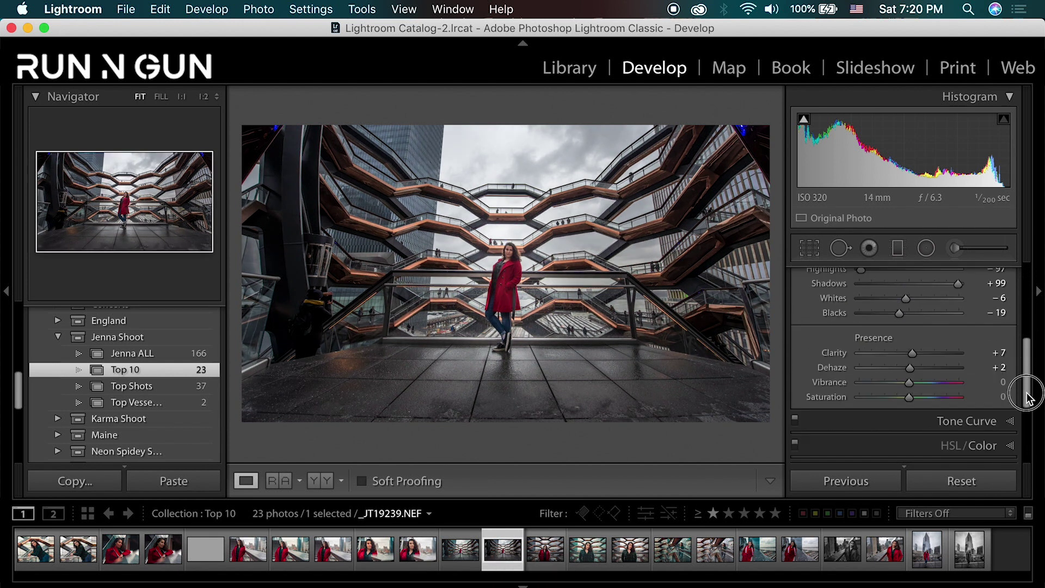
{"action": "scroll", "coordinate": [1030, 311], "scroll_direction": "up", "scroll_amount": 9}
{"action": "left_click_drag", "start_coordinate": [1028, 309], "coordinate": [1030, 284]}
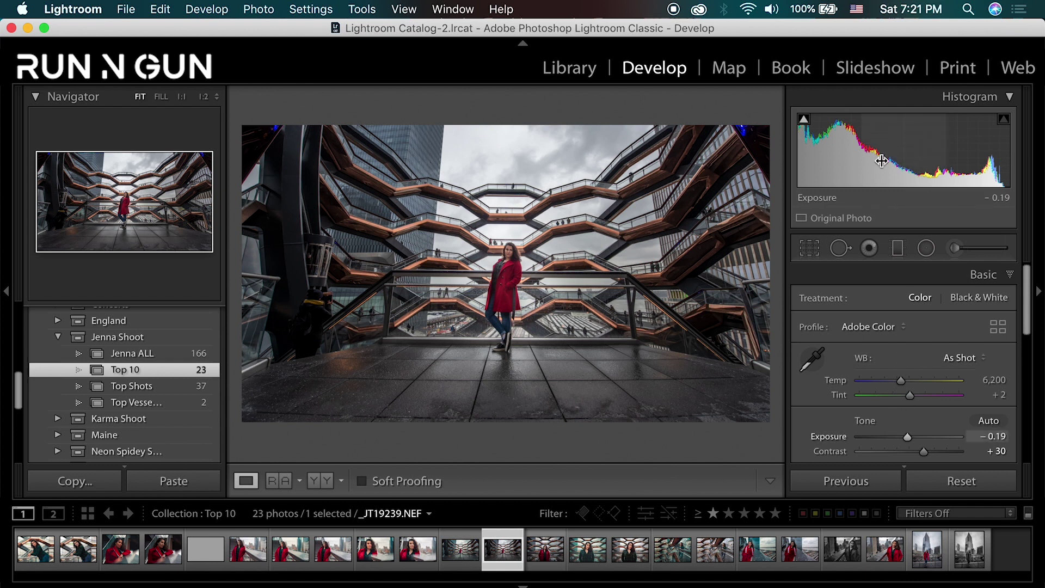
Try shifting the photo's exposure directly in the histogram, and undo the exposure changes
{"action": "left_click_drag", "start_coordinate": [892, 158], "coordinate": [965, 169]}
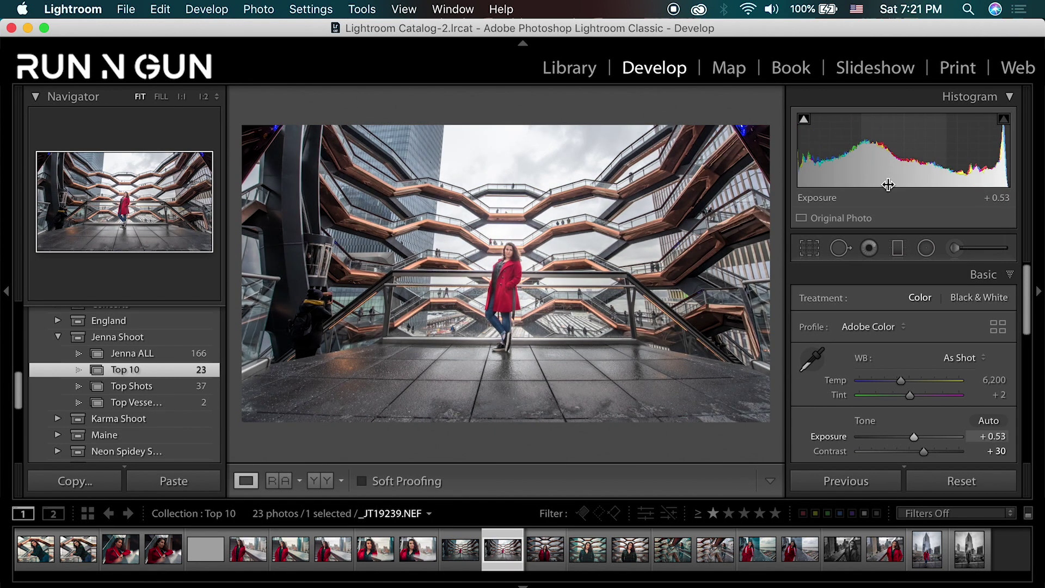
{"action": "key", "text": "super+z"}
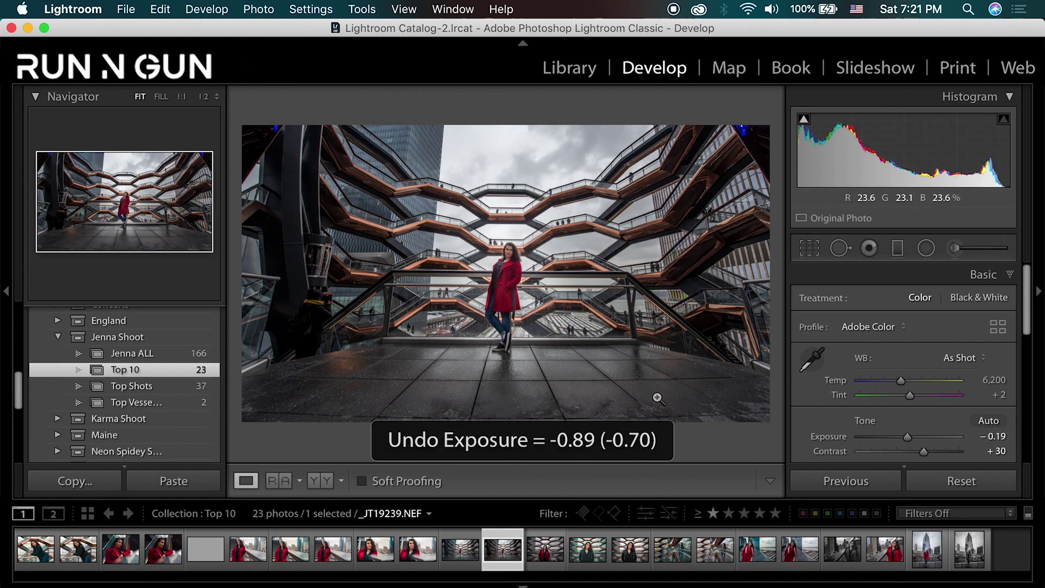
{"action": "key", "text": "super+z"}
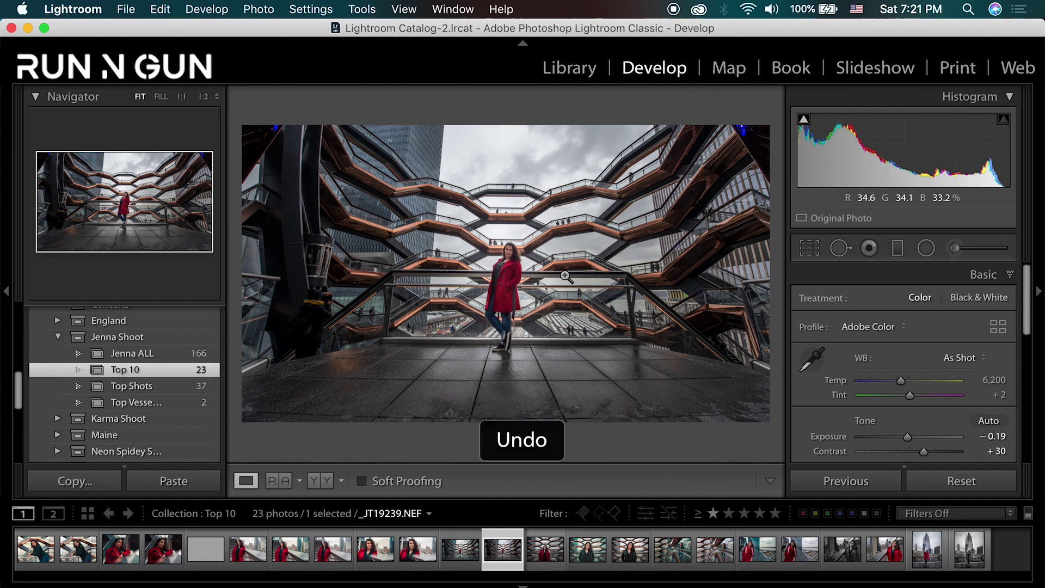
Compare the photo's before and after views, and hide the Navigator and collections area to enlarge the preview
{"action": "key", "text": "backslash"}
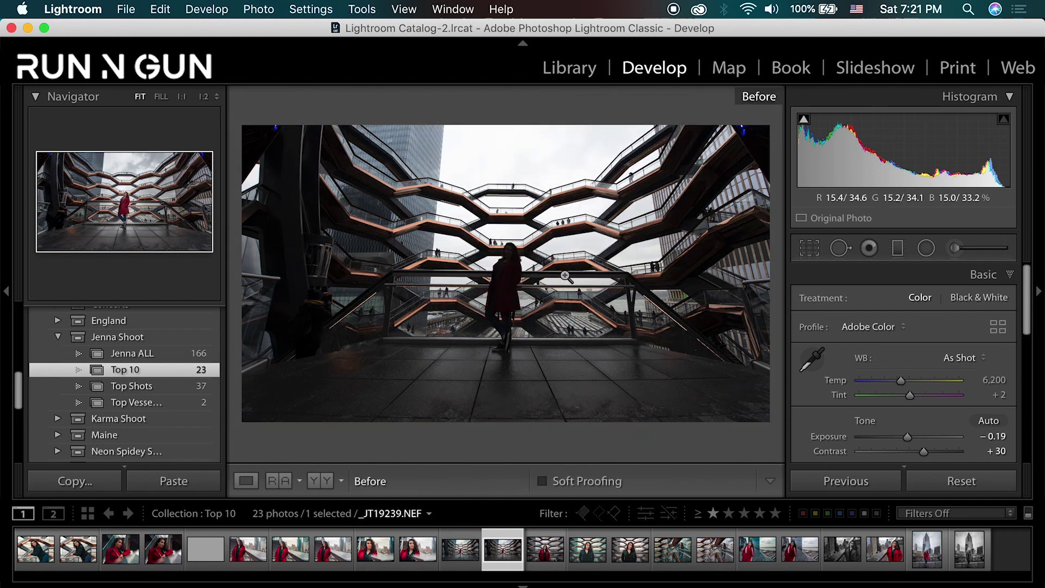
{"action": "key", "text": "backslash"}
{"action": "key", "text": "backslash"}
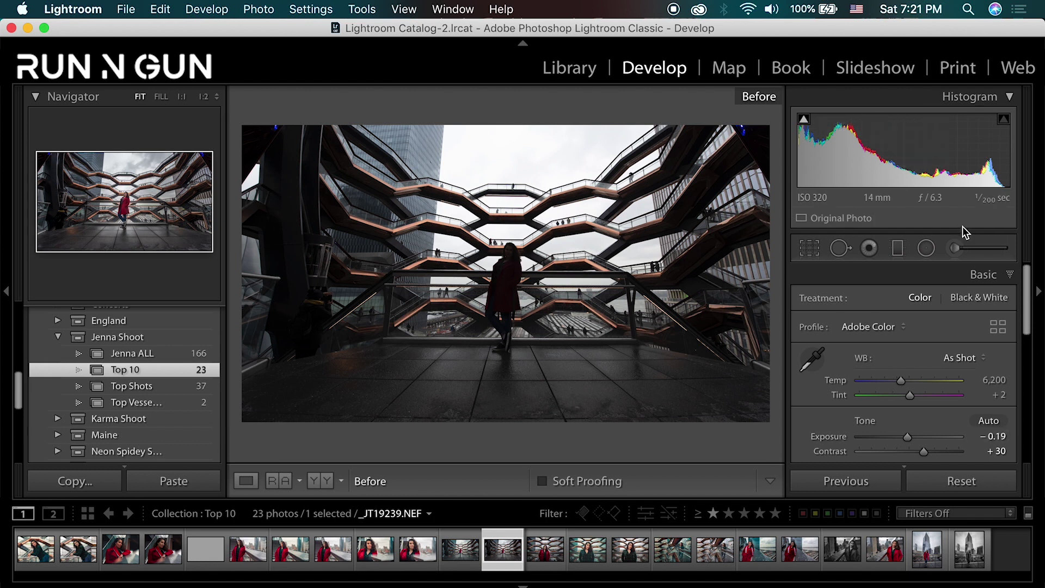
{"action": "left_click", "coordinate": [7, 291]}
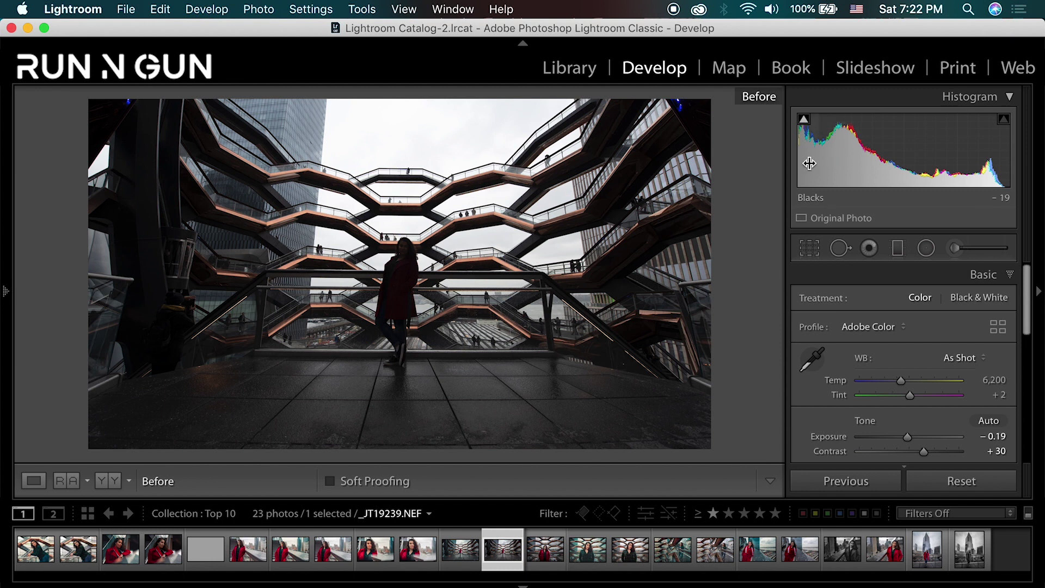
{"action": "key", "text": "backslash"}
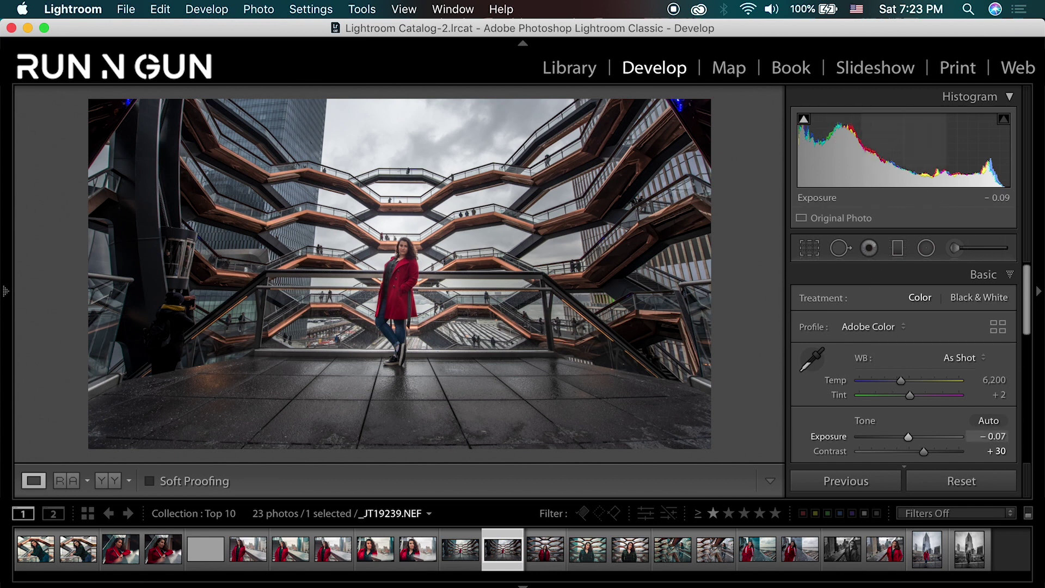
Try darkening and brightening the exposure through the histogram's midtones, undoing each change
{"action": "left_click_drag", "start_coordinate": [869, 141], "coordinate": [862, 141]}
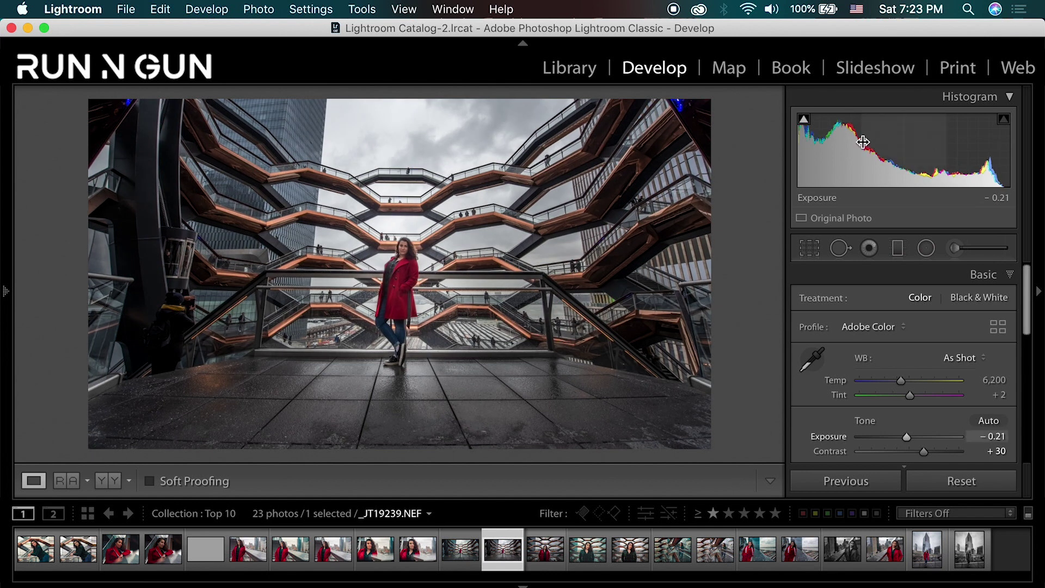
{"action": "key", "text": "super+z"}
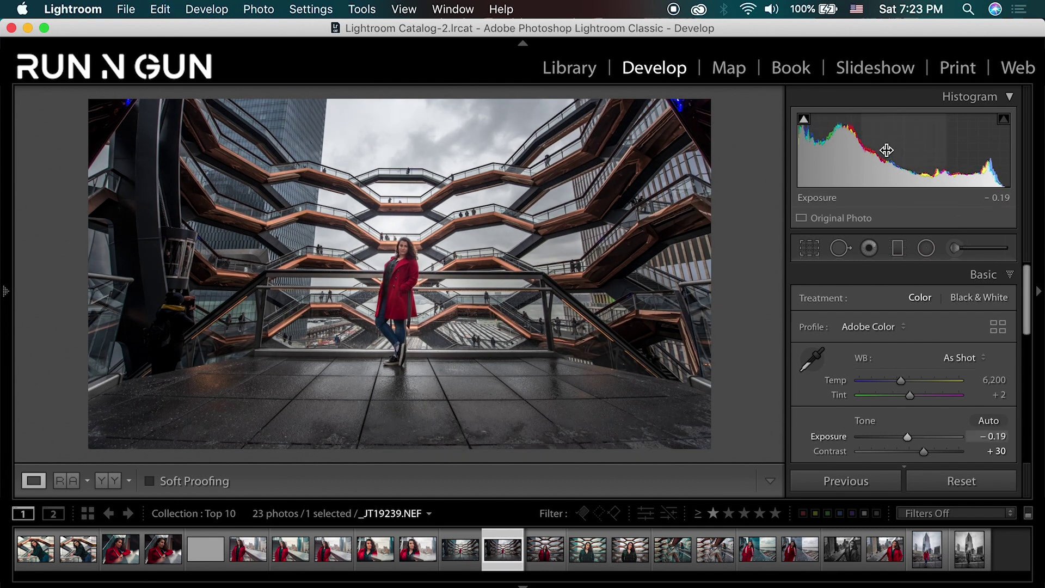
{"action": "left_click_drag", "start_coordinate": [865, 141], "coordinate": [889, 142]}
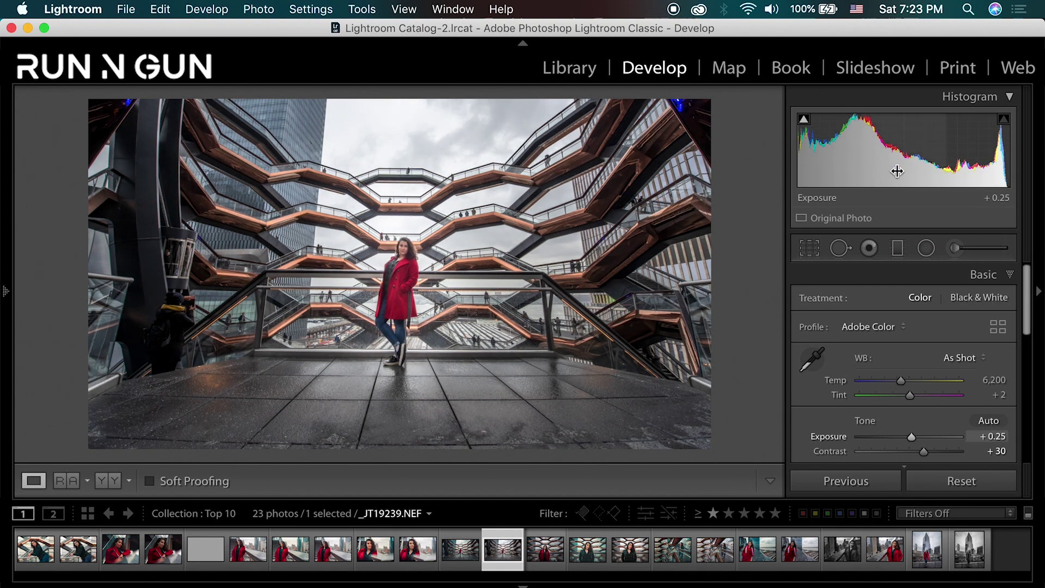
{"action": "key", "text": "super+z"}
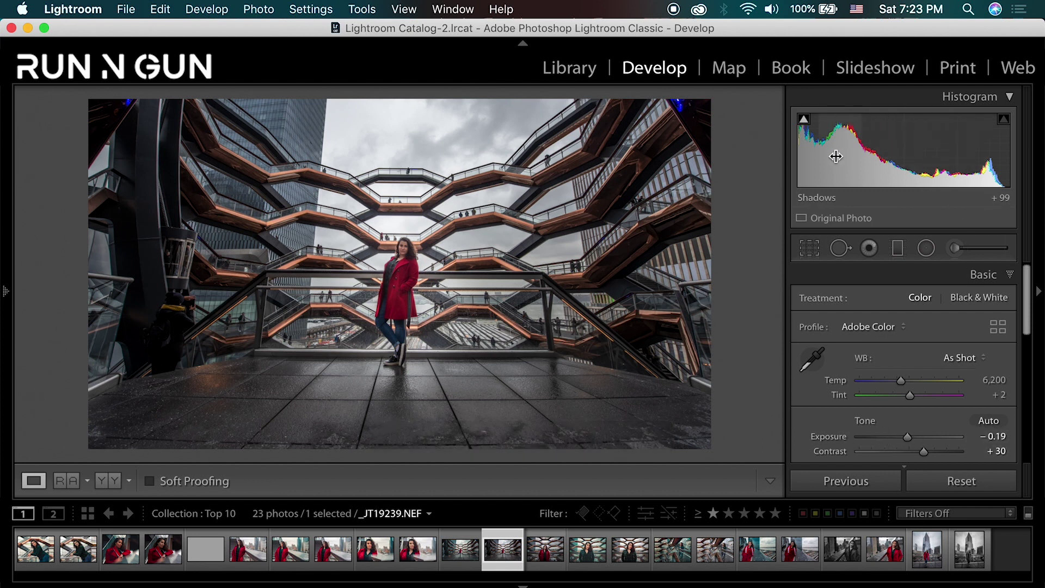
Try adjusting Shadows through the histogram up to +100, check the value in the Basic settings, and undo the shadow changes
{"action": "left_click_drag", "start_coordinate": [836, 156], "coordinate": [843, 156]}
{"action": "left_click_drag", "start_coordinate": [841, 156], "coordinate": [816, 156]}
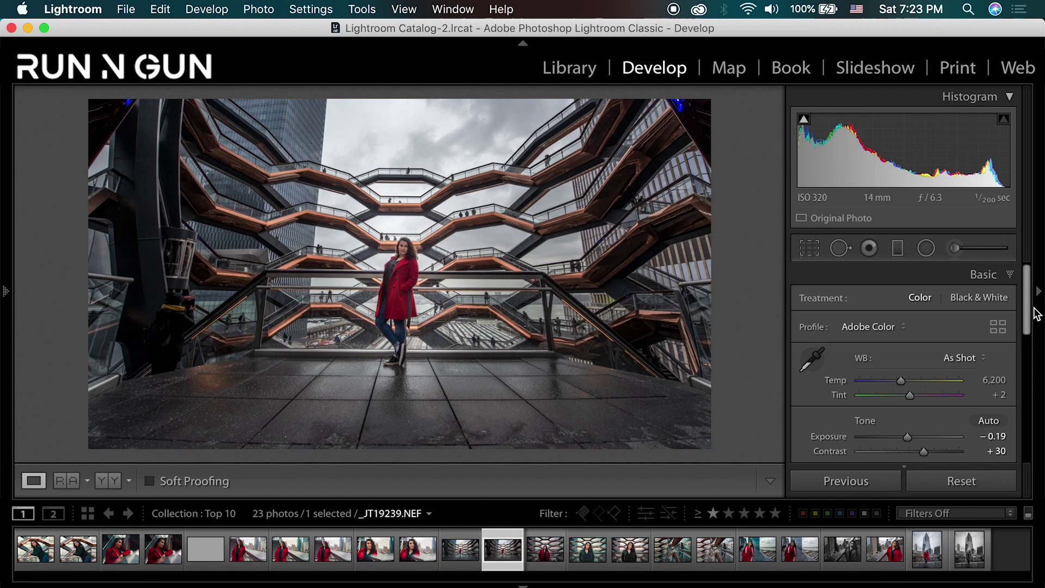
{"action": "left_click_drag", "start_coordinate": [1030, 314], "coordinate": [1030, 351]}
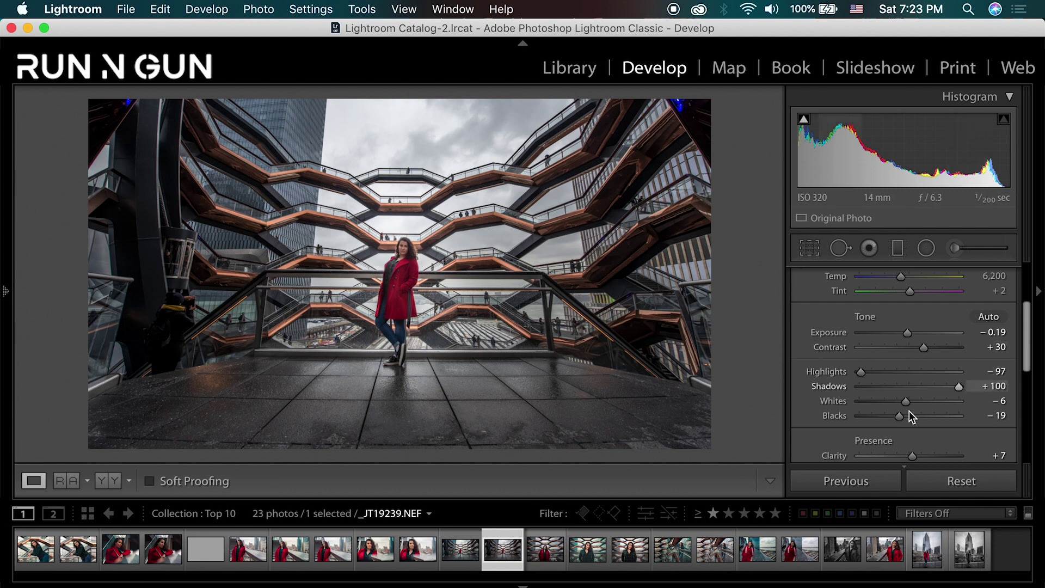
{"action": "left_click", "coordinate": [991, 386]}
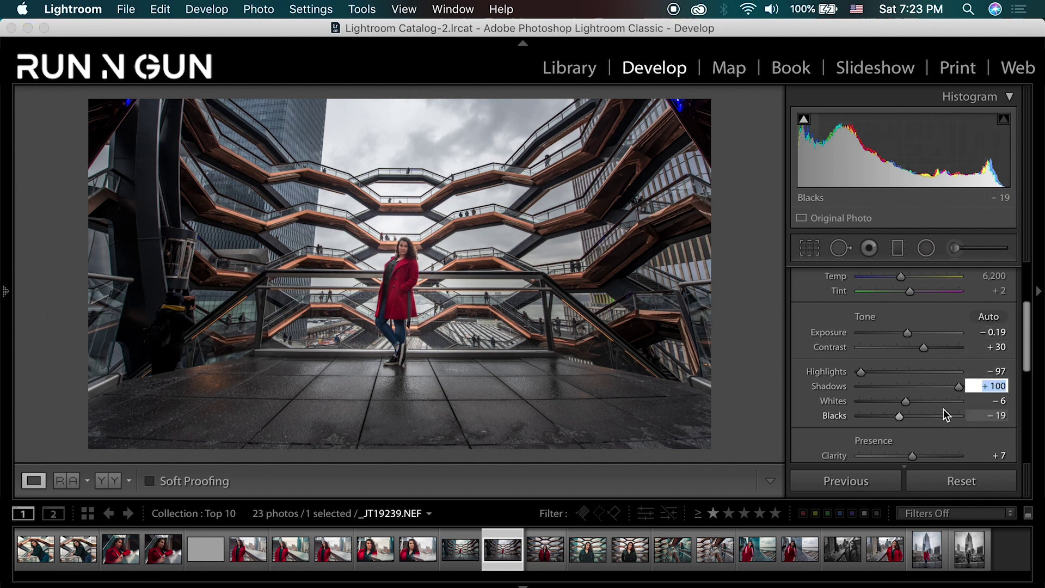
{"action": "left_click", "coordinate": [797, 421]}
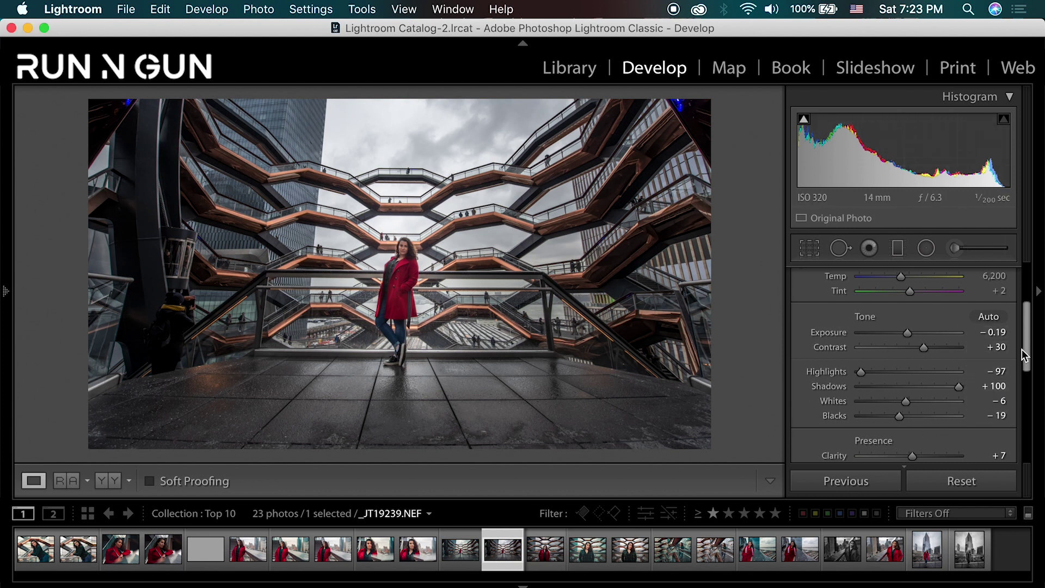
{"action": "left_click_drag", "start_coordinate": [1027, 337], "coordinate": [1028, 297]}
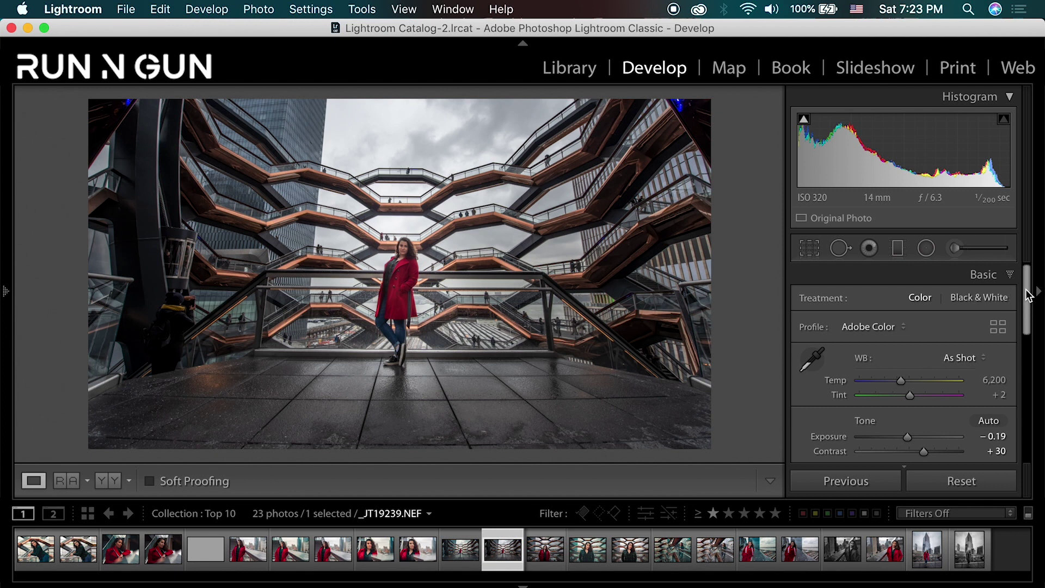
{"action": "key", "text": "super+z"}
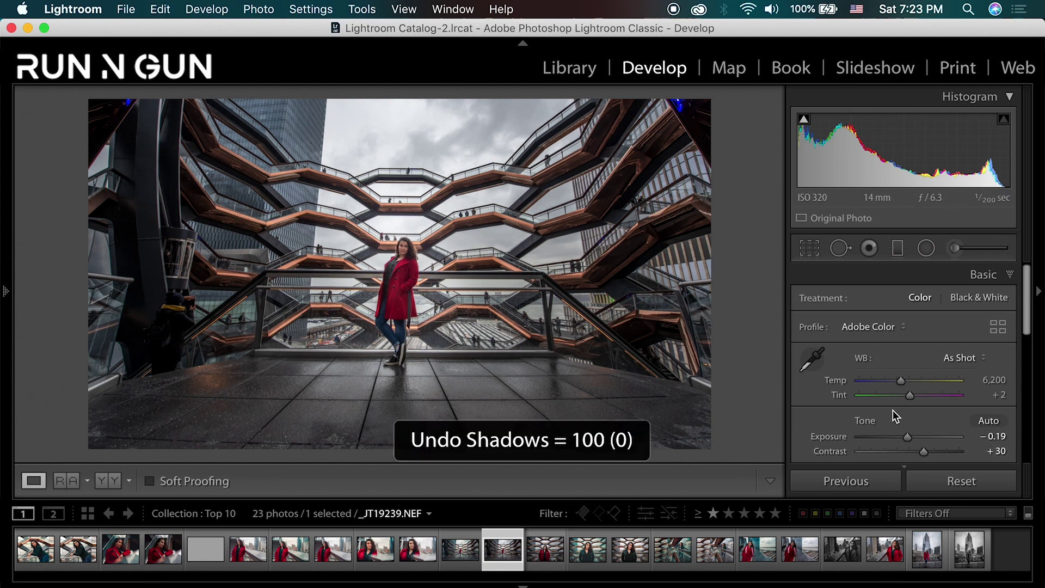
{"action": "key", "text": "super+z"}
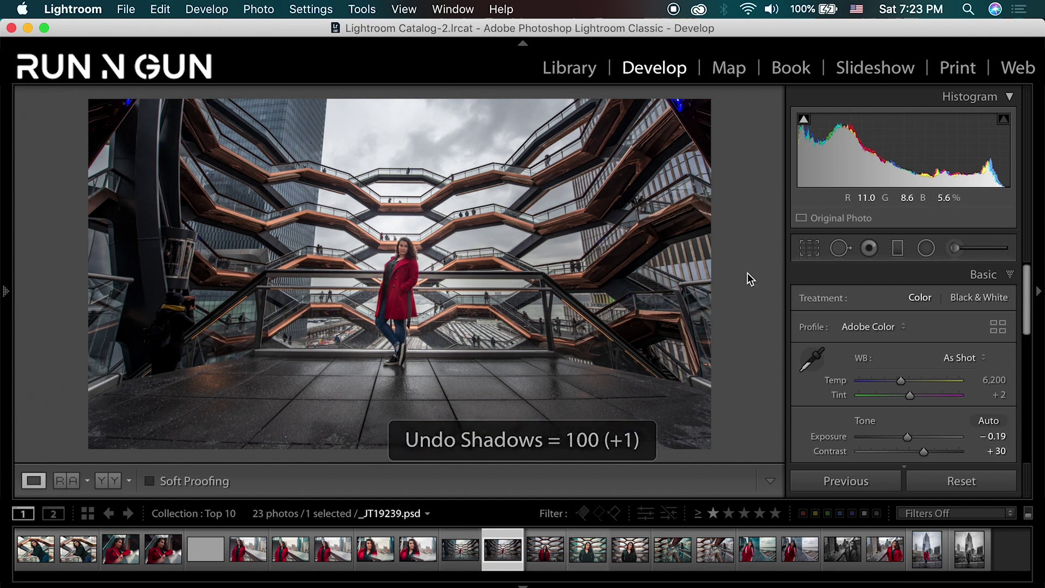
{"action": "key", "text": "super+z"}
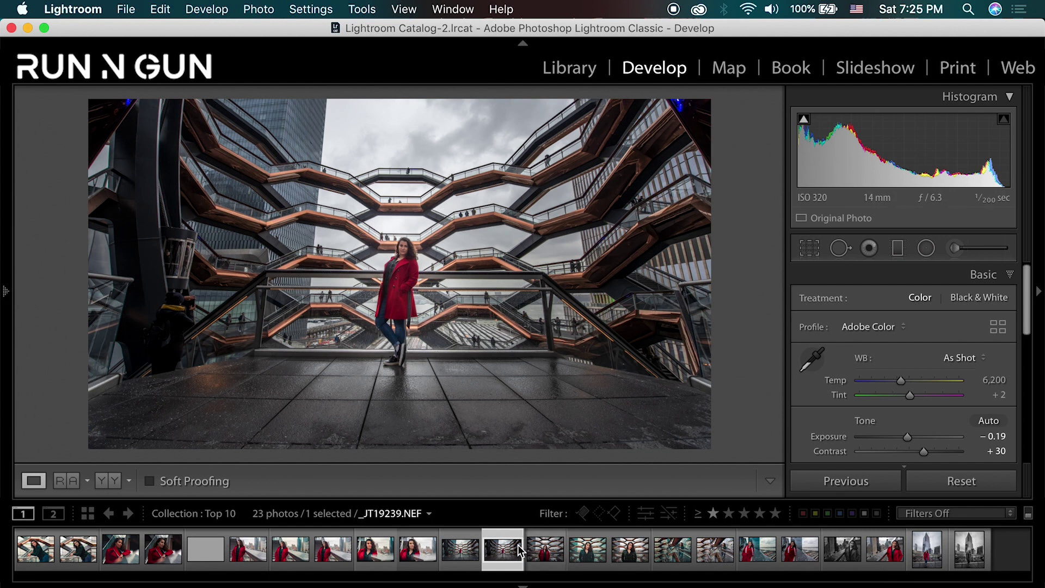
Check the original against the edited view of _JT19239.NEF, and create a virtual copy of the photo
{"action": "key", "text": "backslash"}
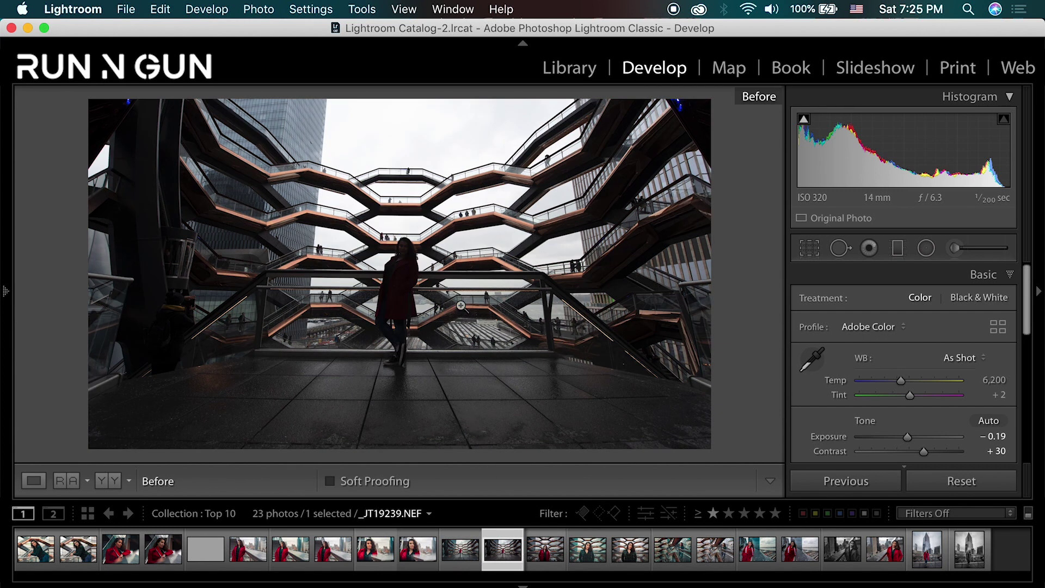
{"action": "key", "text": "backslash"}
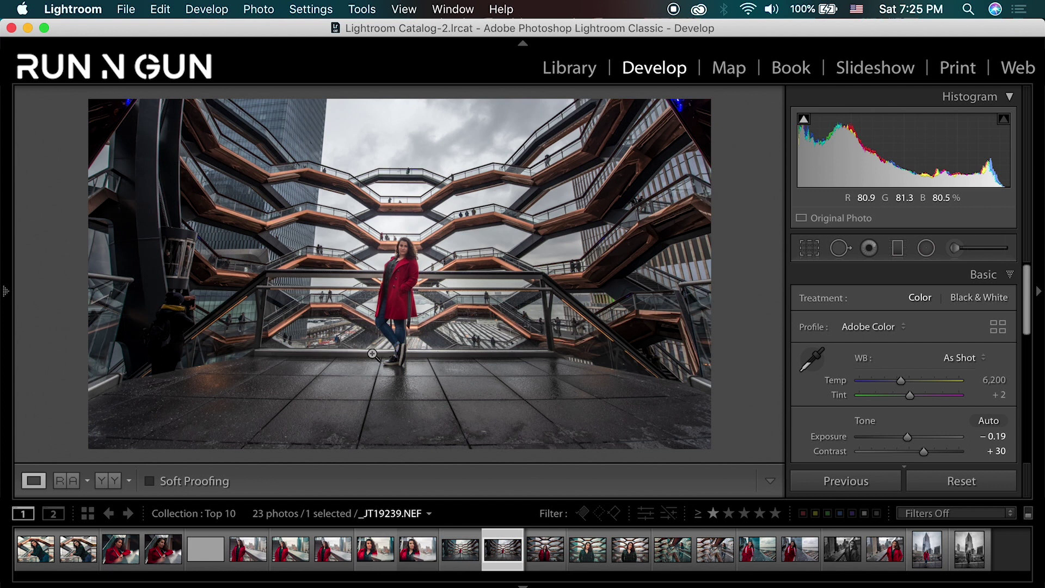
{"action": "right_click", "coordinate": [502, 549]}
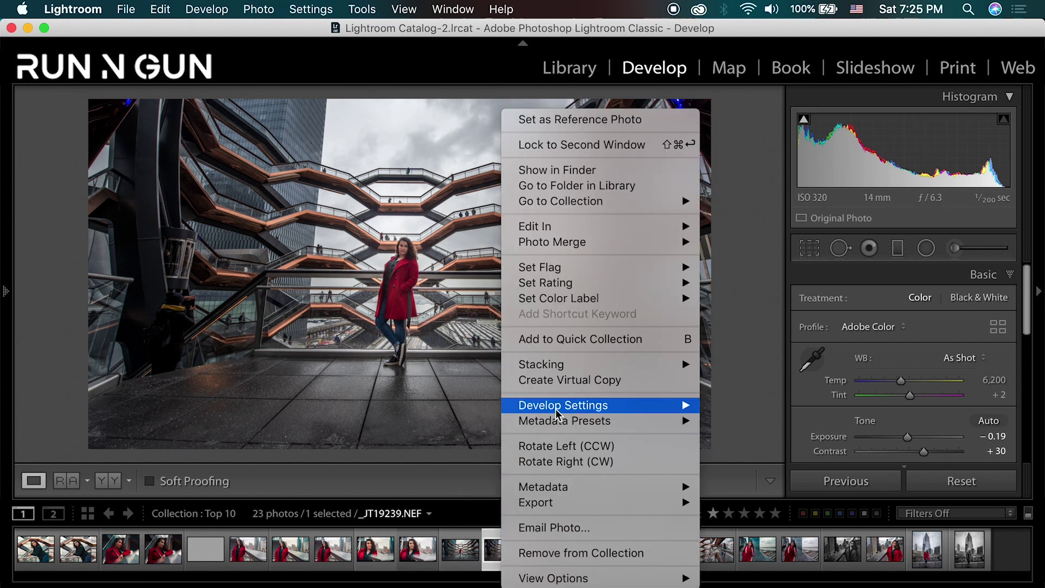
{"action": "left_click", "coordinate": [547, 380]}
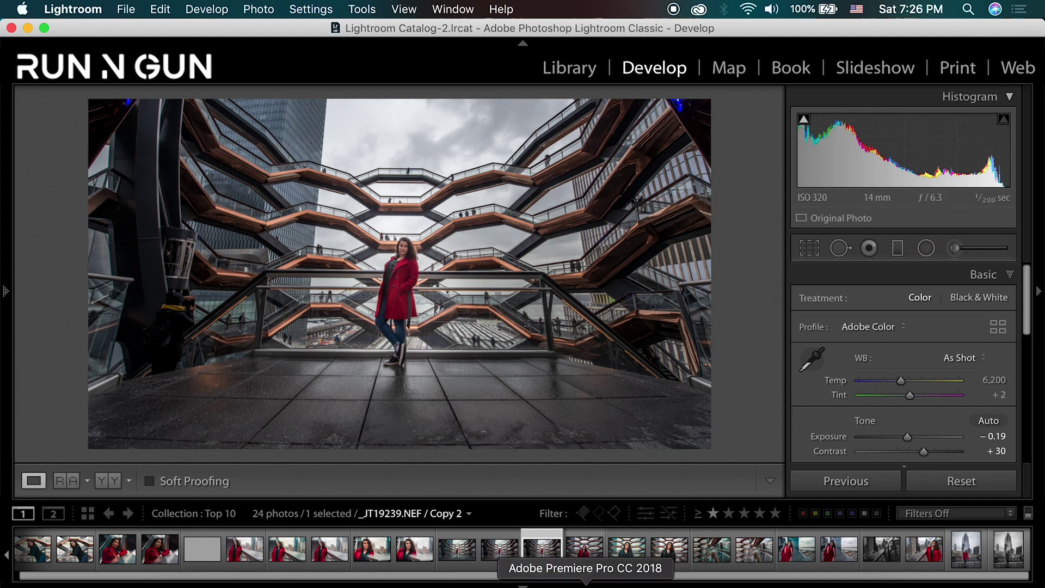
Reset all develop settings on the new virtual copy of _JT19239.NEF
{"action": "right_click", "coordinate": [536, 552]}
{"action": "key", "text": "Escape"}
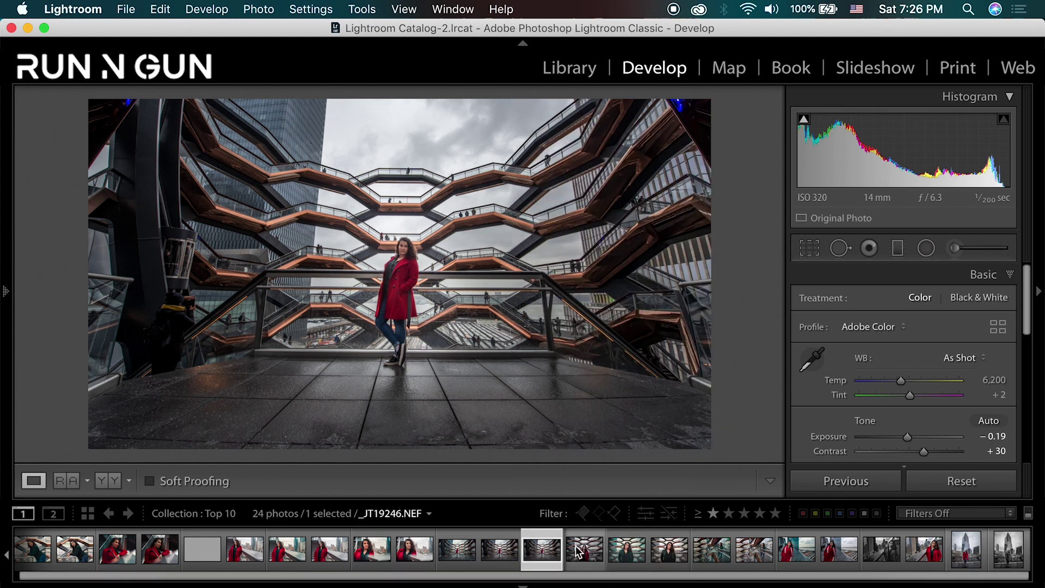
{"action": "left_click", "coordinate": [276, 11]}
{"action": "mouse_move", "coordinate": [304, 10]}
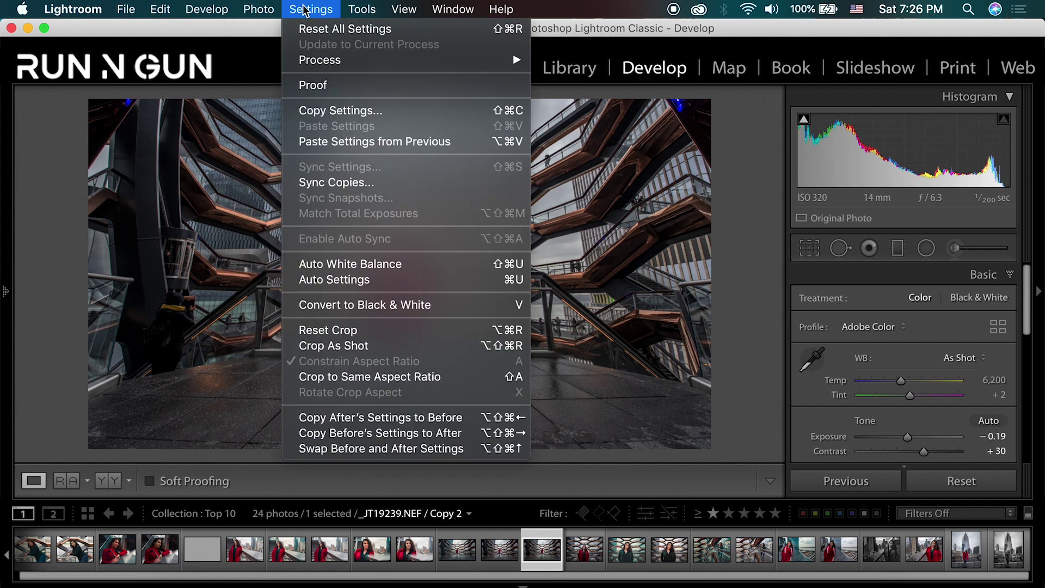
{"action": "left_click", "coordinate": [318, 31]}
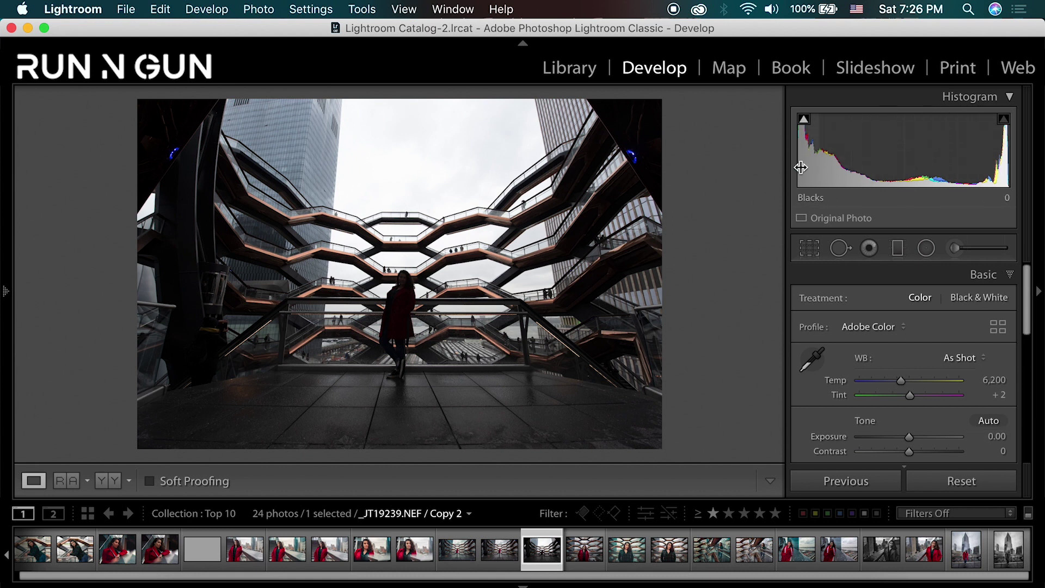
Check the reset copy's shadow clipping and inspect the bright sky area in the photo
{"action": "left_click", "coordinate": [804, 121]}
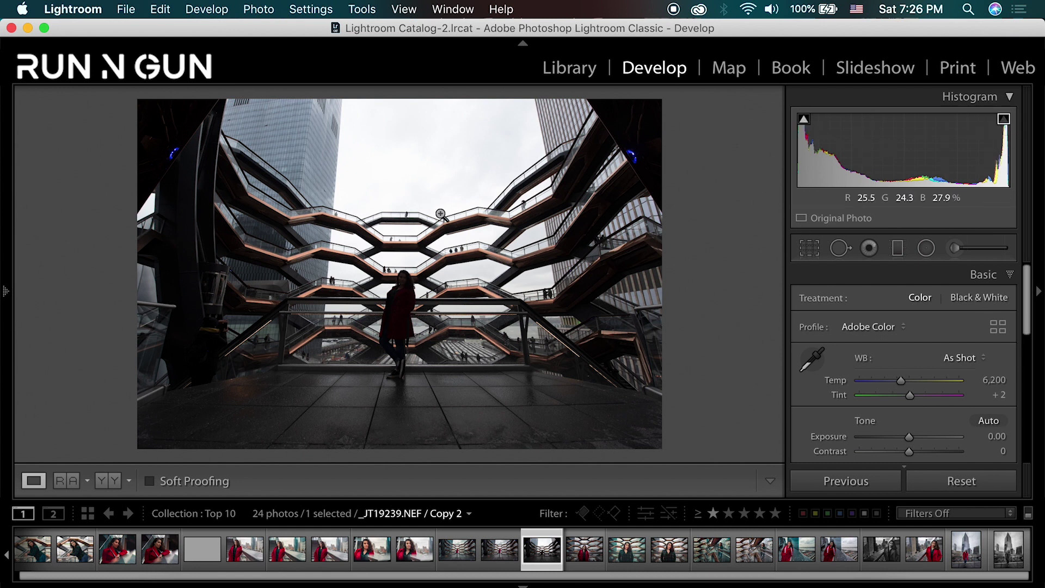
{"action": "left_click", "coordinate": [455, 167]}
{"action": "left_click", "coordinate": [469, 183]}
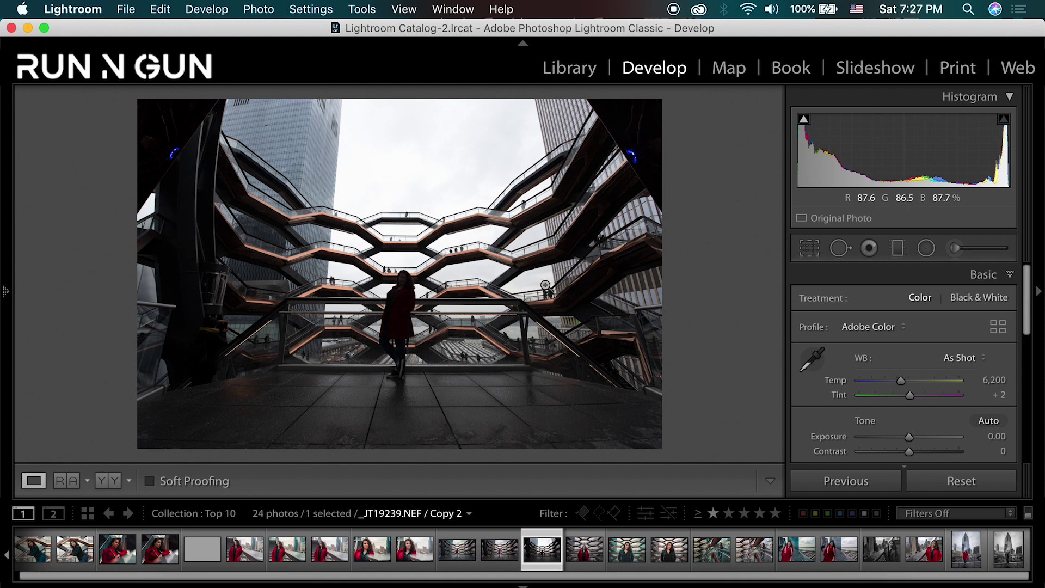
Crop the photo to a 16 x 9 aspect ratio, reposition it in the frame, and pull both side edges slightly inward
{"action": "scroll", "coordinate": [1029, 281], "scroll_direction": "down", "scroll_amount": 2}
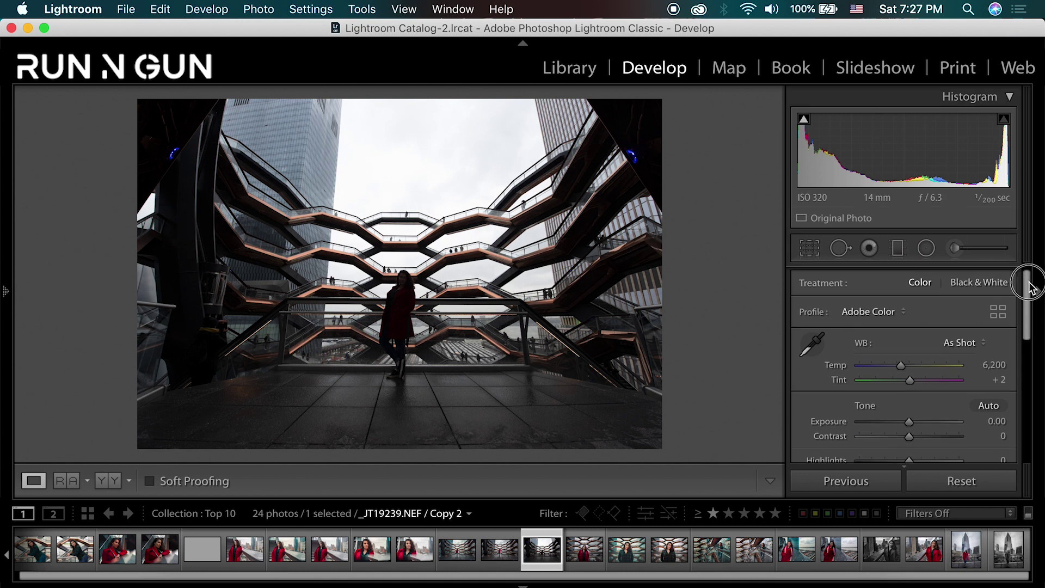
{"action": "left_click", "coordinate": [809, 248]}
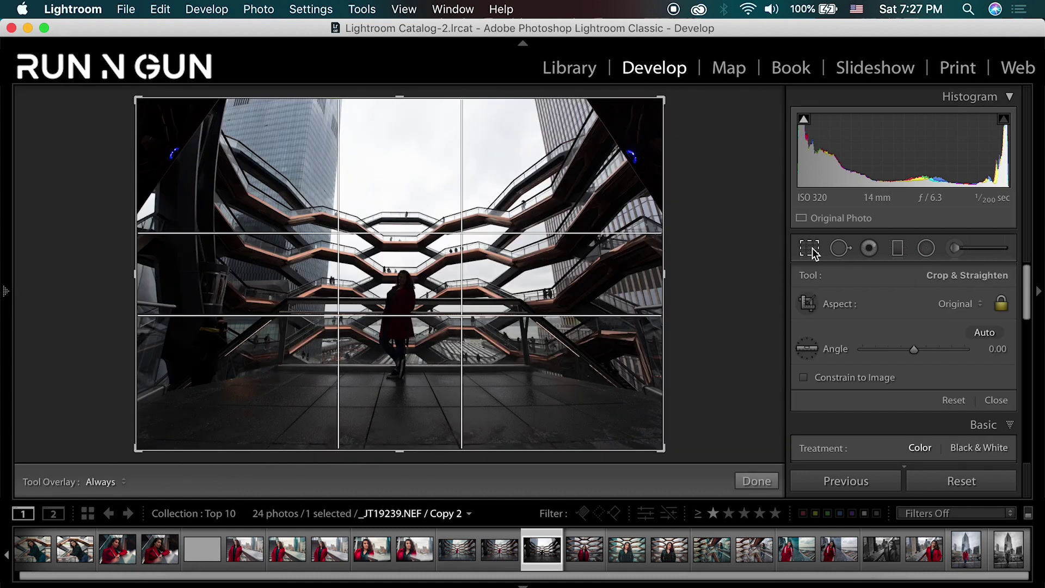
{"action": "left_click", "coordinate": [961, 305]}
{"action": "key", "text": "Escape"}
{"action": "left_click_drag", "start_coordinate": [611, 272], "coordinate": [611, 277]}
{"action": "key", "text": "F7"}
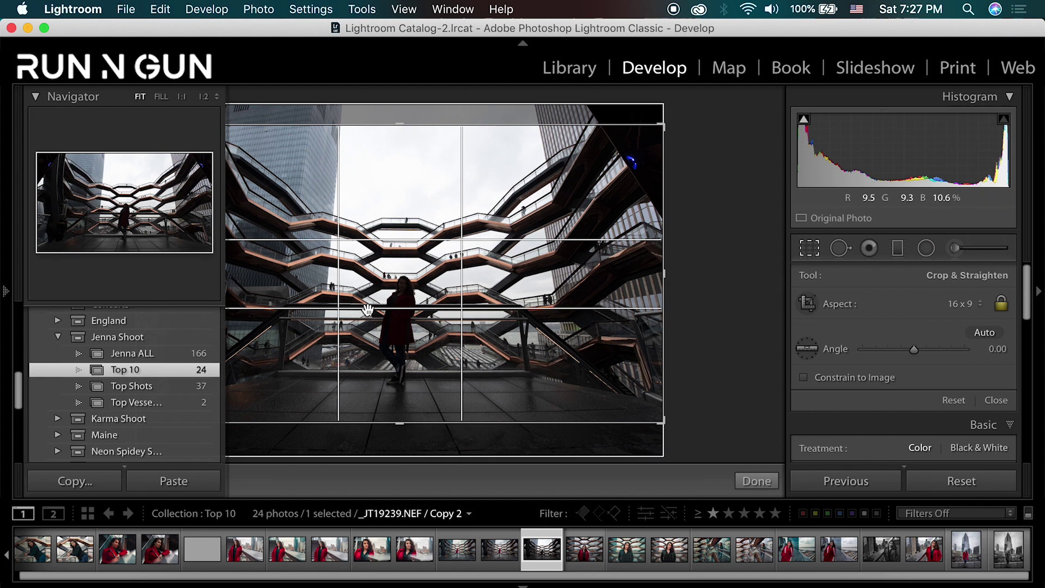
{"action": "left_click_drag", "start_coordinate": [140, 280], "coordinate": [143, 280]}
{"action": "left_click_drag", "start_coordinate": [659, 275], "coordinate": [656, 275]}
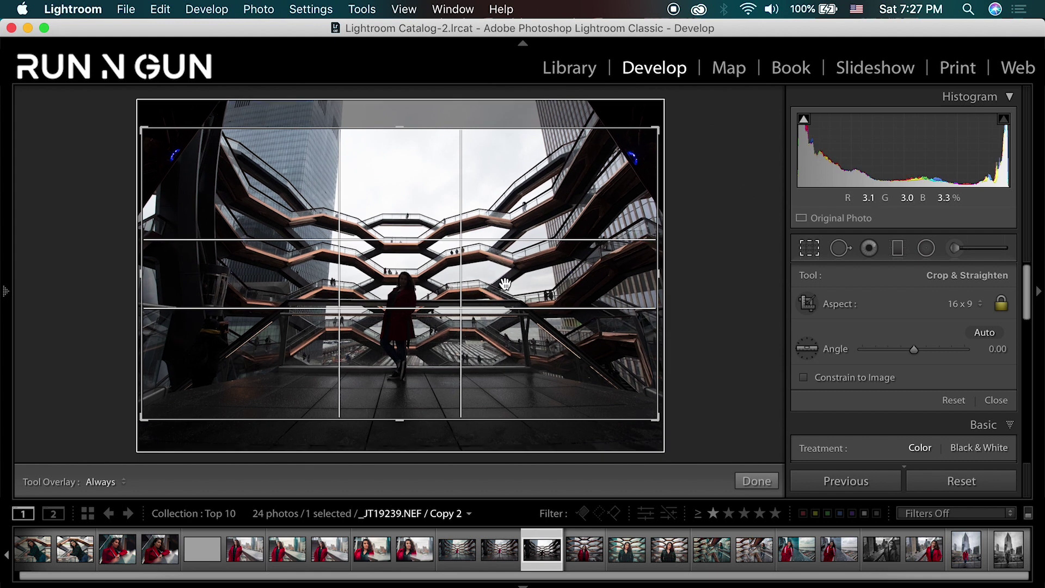
{"action": "key", "text": "Return"}
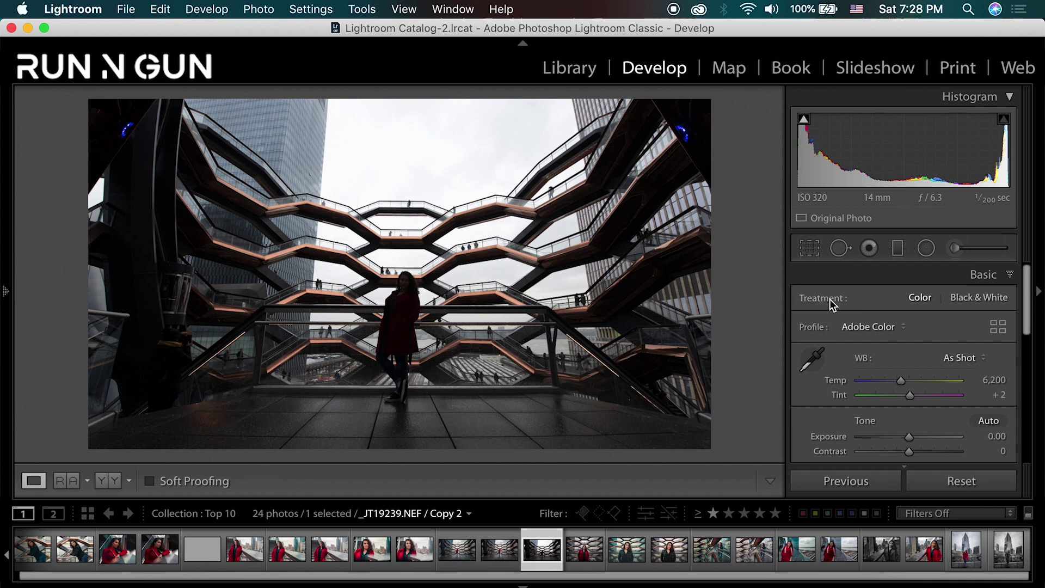
Try the Black & White treatment, look through the Basic adjustments, and return the photo to Color
{"action": "left_click", "coordinate": [959, 302]}
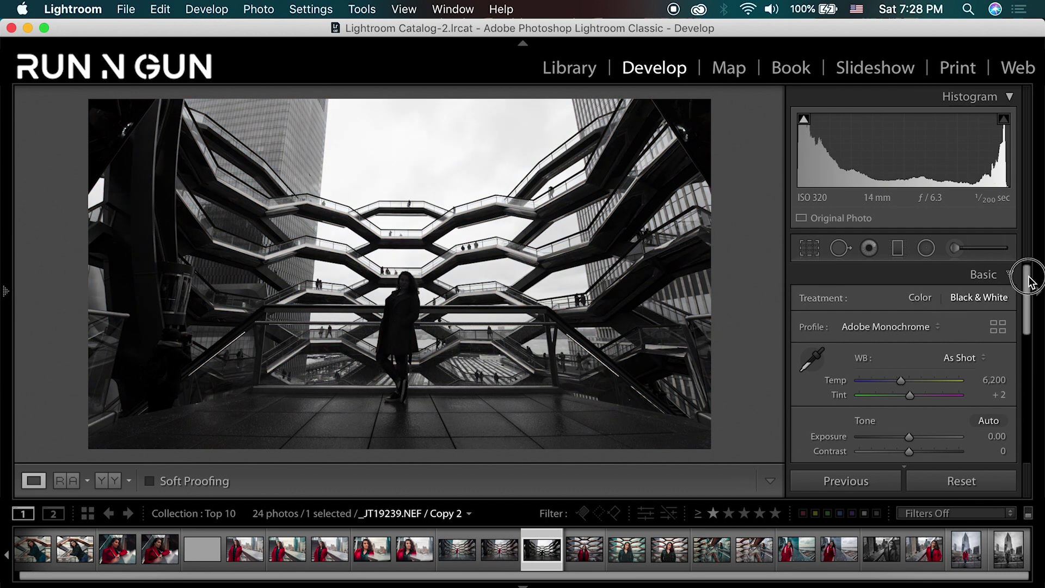
{"action": "left_click_drag", "start_coordinate": [1028, 283], "coordinate": [1023, 349]}
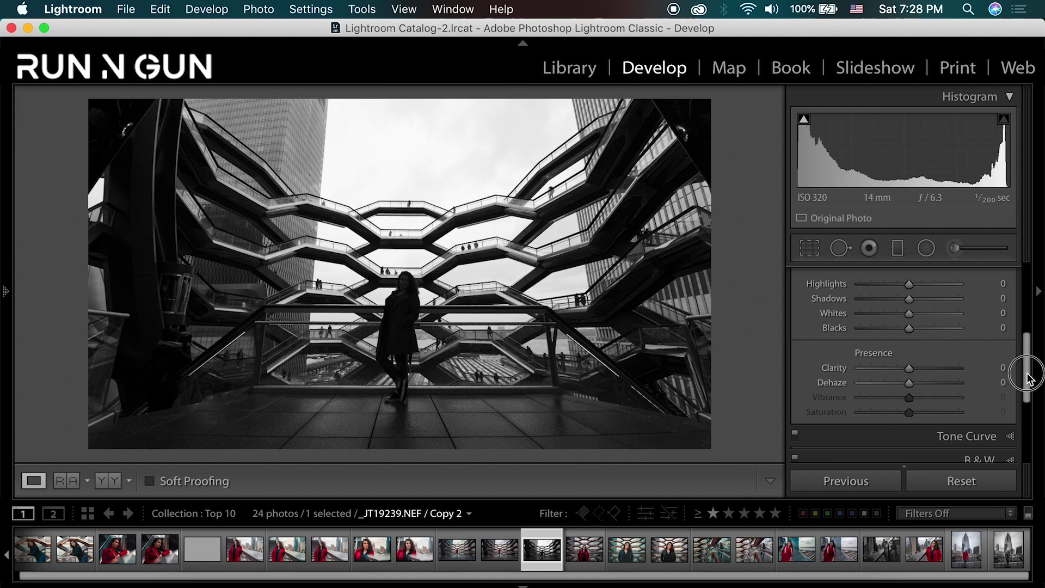
{"action": "left_click_drag", "start_coordinate": [1026, 368], "coordinate": [1025, 298]}
{"action": "left_click", "coordinate": [919, 302]}
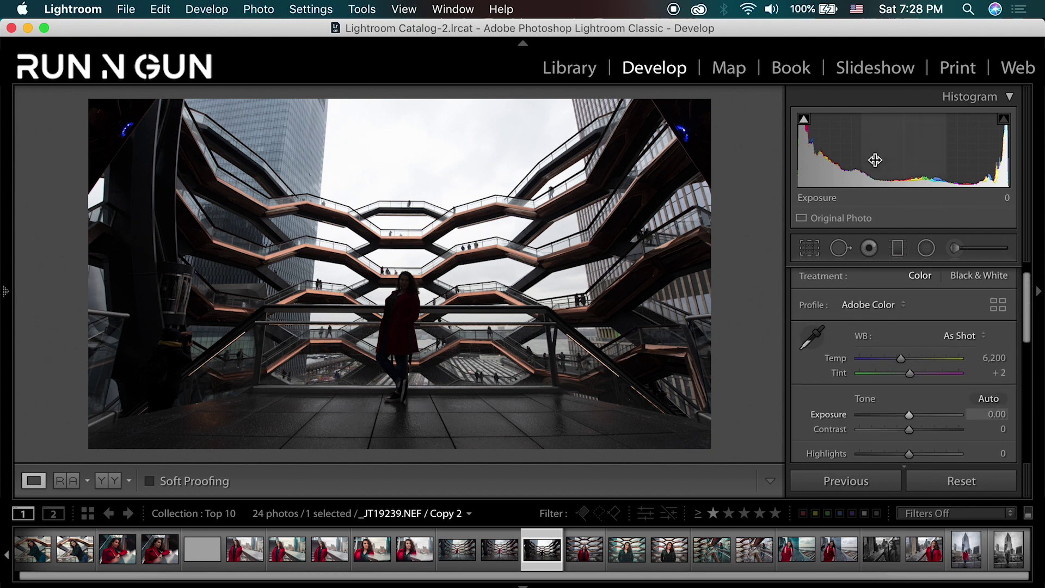
Try a white balance temperature of 5,916 and try picking a target neutral in the rail yard behind the woman
{"action": "scroll", "coordinate": [933, 430], "scroll_direction": "up", "scroll_amount": 2}
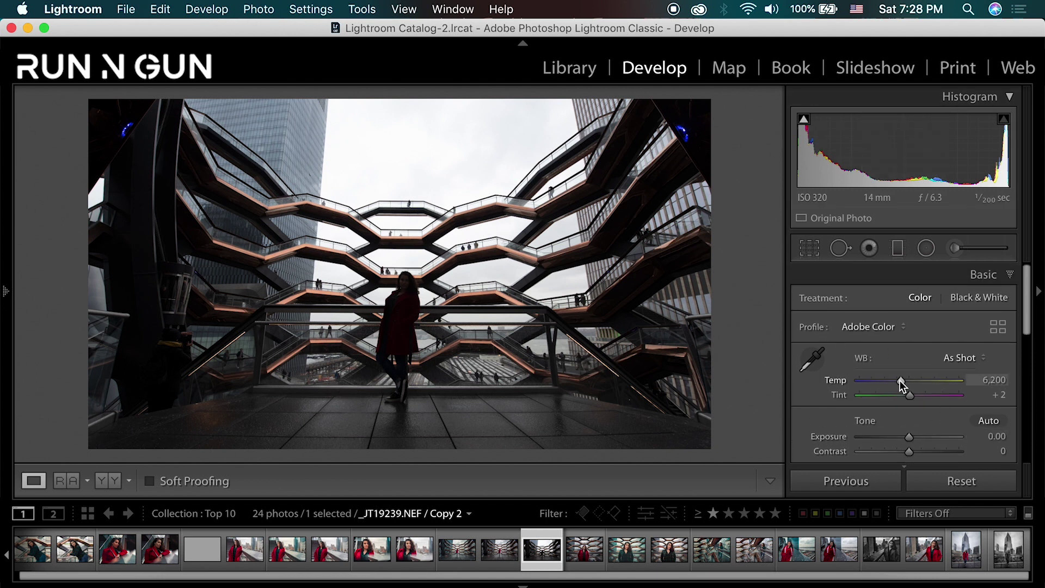
{"action": "left_click_drag", "start_coordinate": [900, 380], "coordinate": [899, 380]}
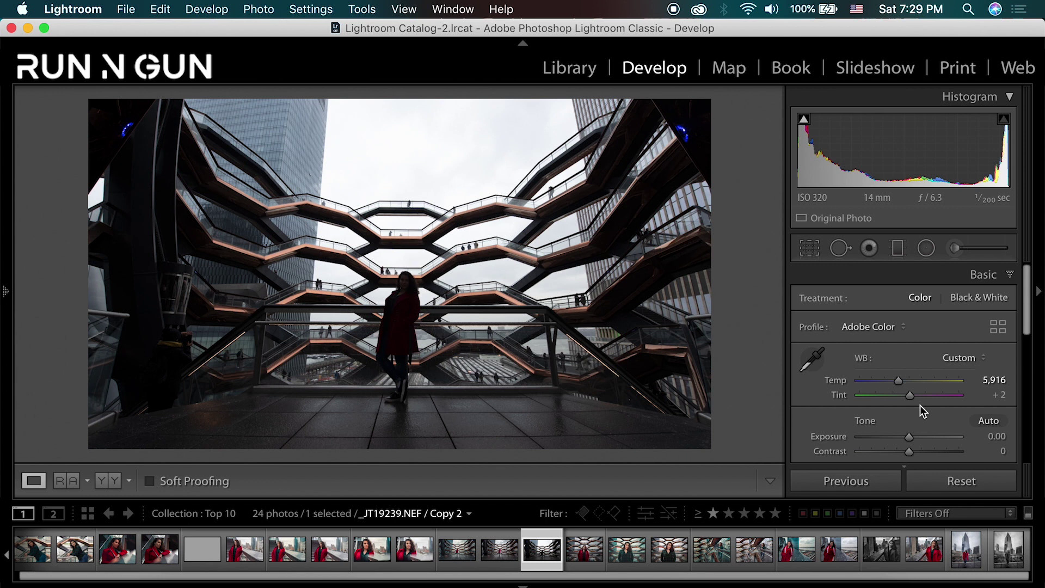
{"action": "left_click", "coordinate": [422, 401]}
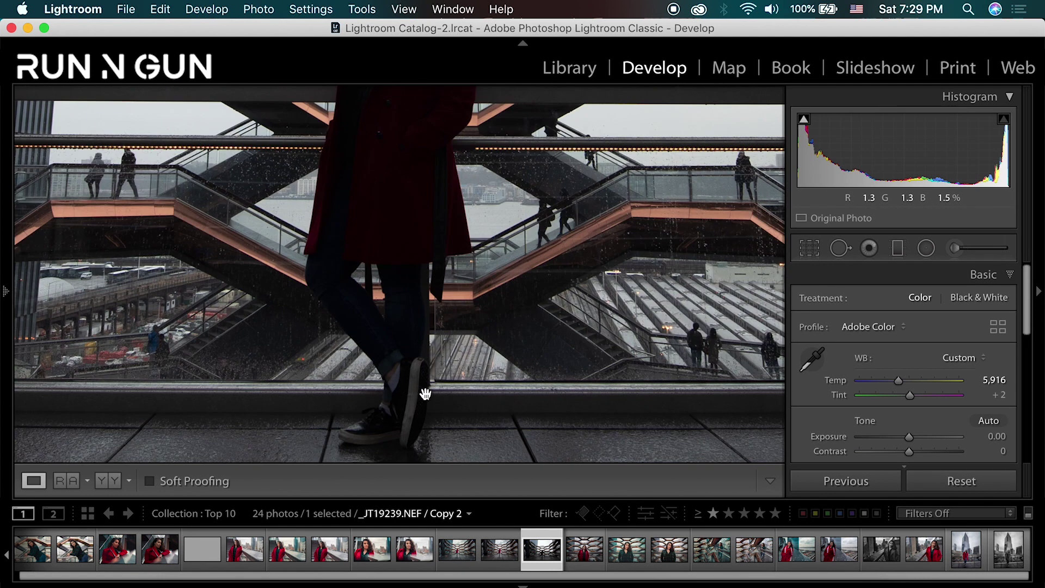
{"action": "left_click_drag", "start_coordinate": [422, 401], "coordinate": [463, 350]}
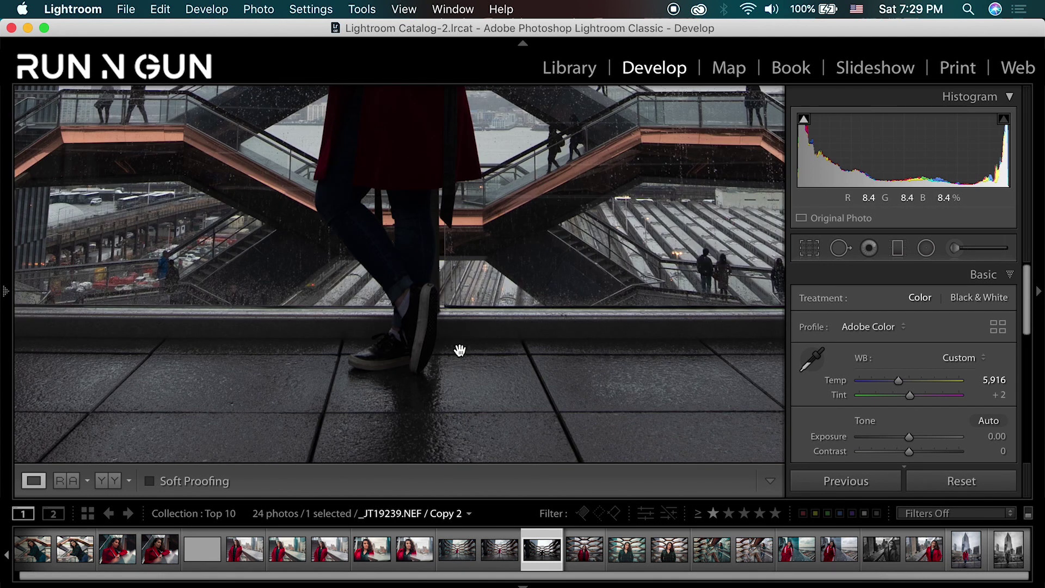
{"action": "left_click", "coordinate": [808, 362]}
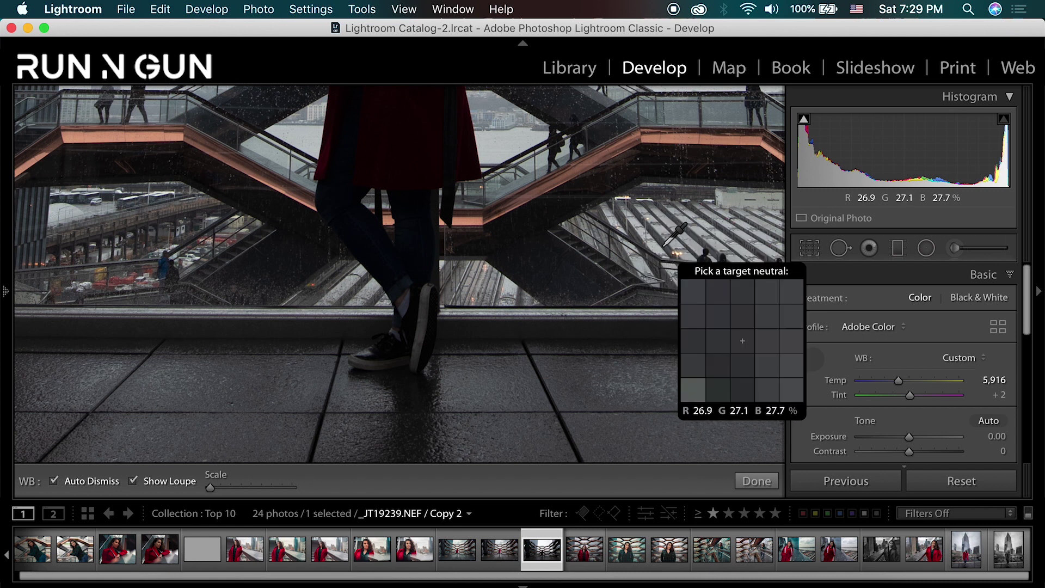
{"action": "left_click", "coordinate": [675, 264]}
{"action": "left_click", "coordinate": [684, 398]}
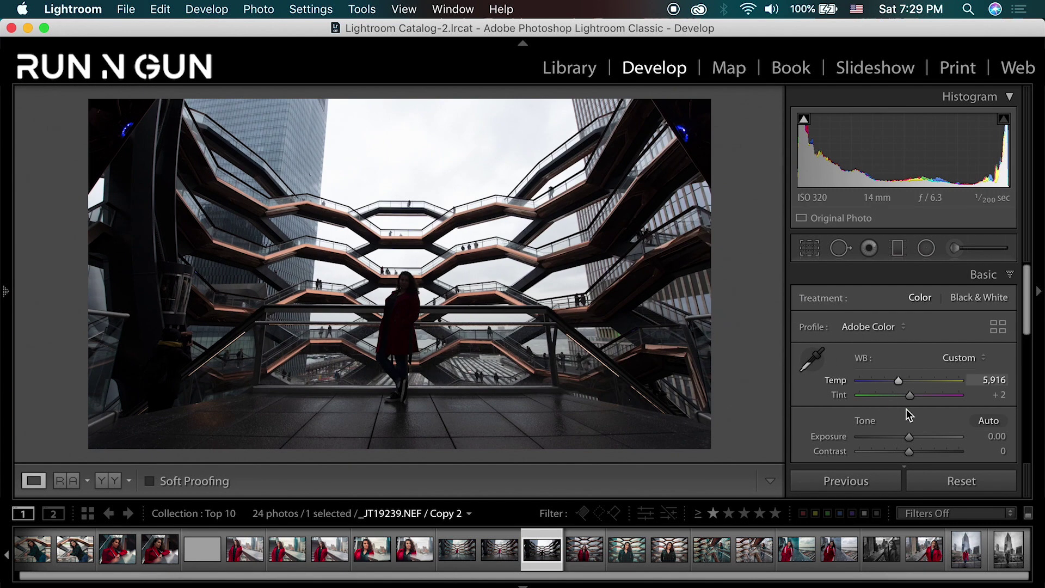
Set the white balance temperature to 5,600
{"action": "left_click_drag", "start_coordinate": [900, 381], "coordinate": [899, 381]}
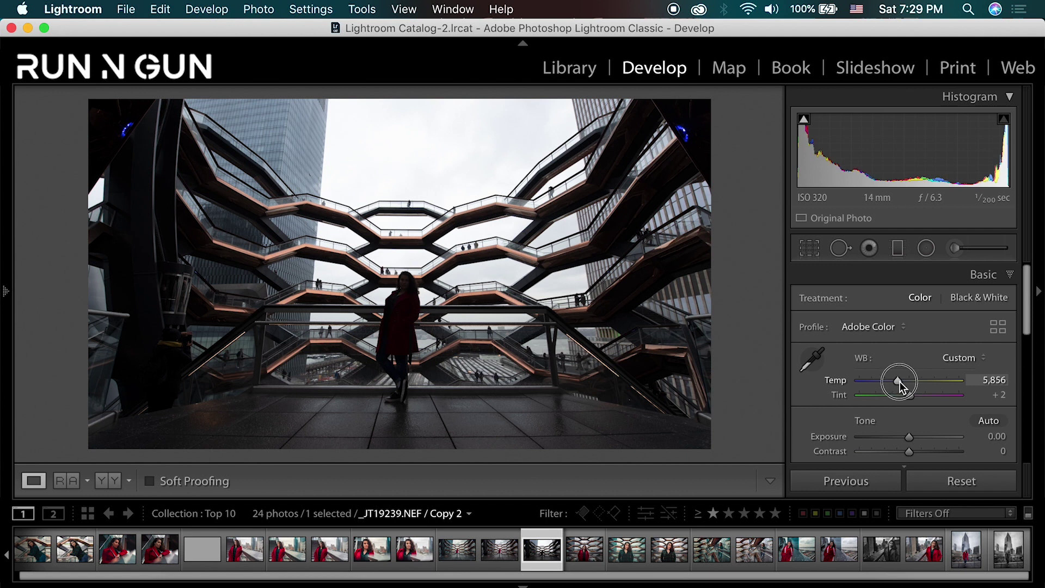
{"action": "left_click", "coordinate": [1006, 376]}
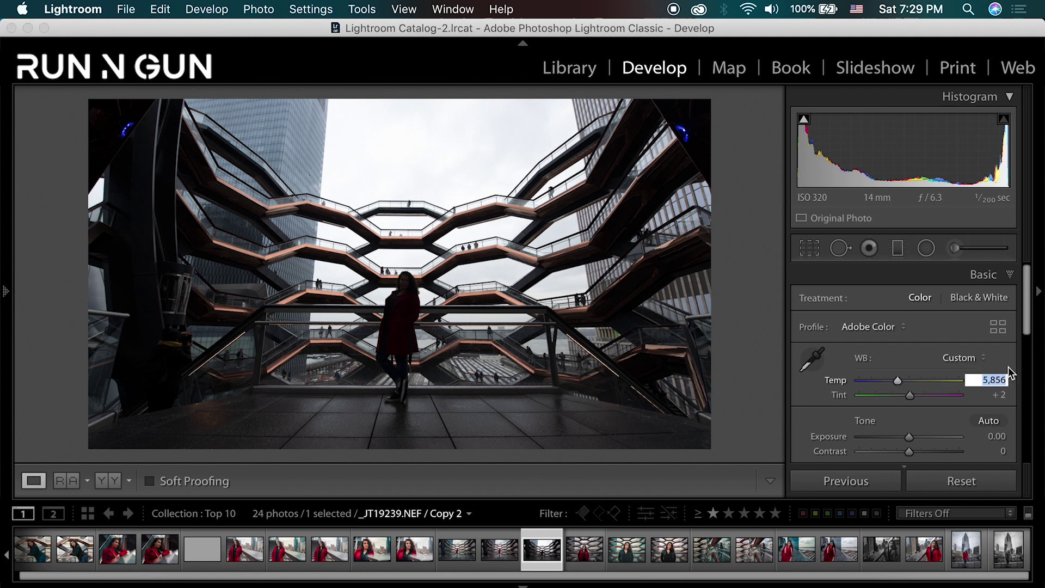
{"action": "type", "text": "56"}
{"action": "key", "text": "Return"}
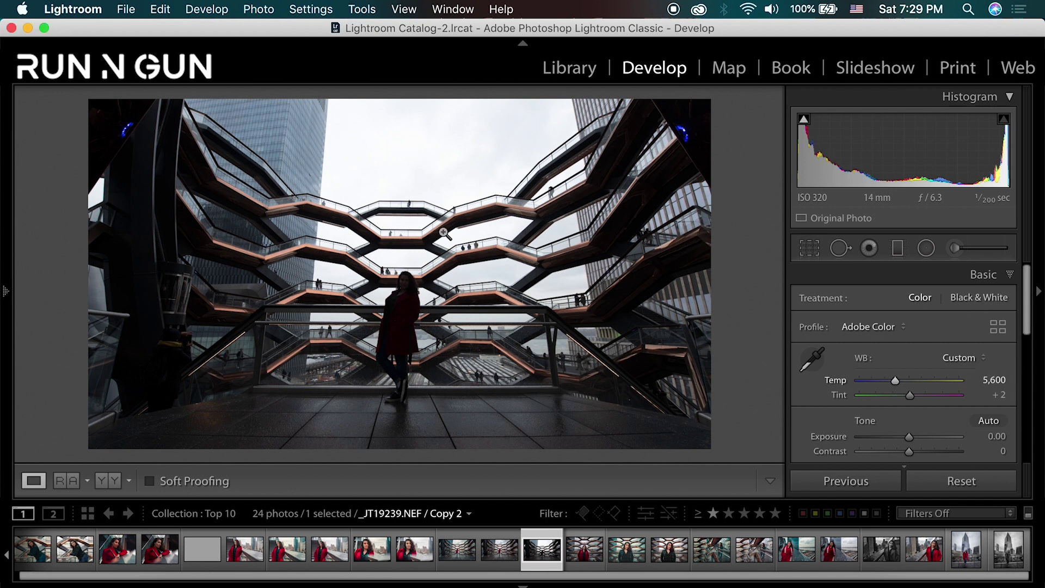
Try the Auto tone adjustment on the photo and undo it
{"action": "left_click_drag", "start_coordinate": [1026, 299], "coordinate": [1027, 326]}
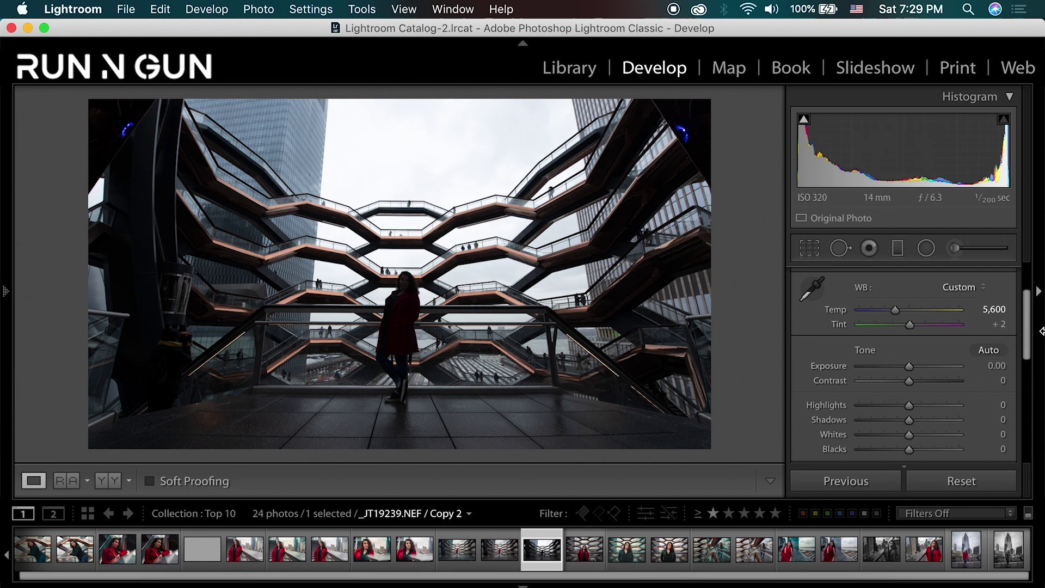
{"action": "scroll", "coordinate": [1029, 325], "scroll_direction": "down", "scroll_amount": 2}
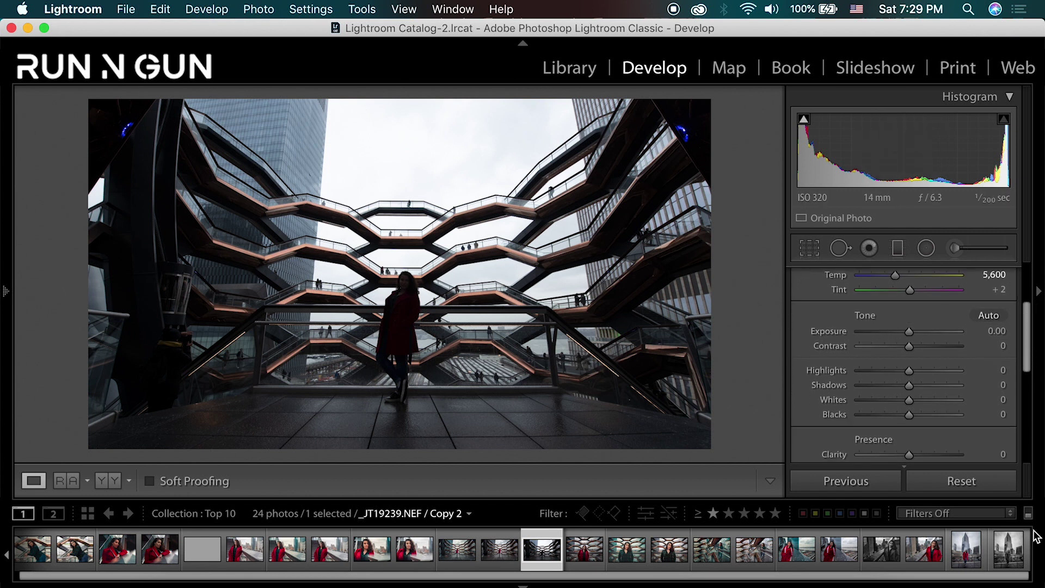
{"action": "left_click", "coordinate": [987, 316]}
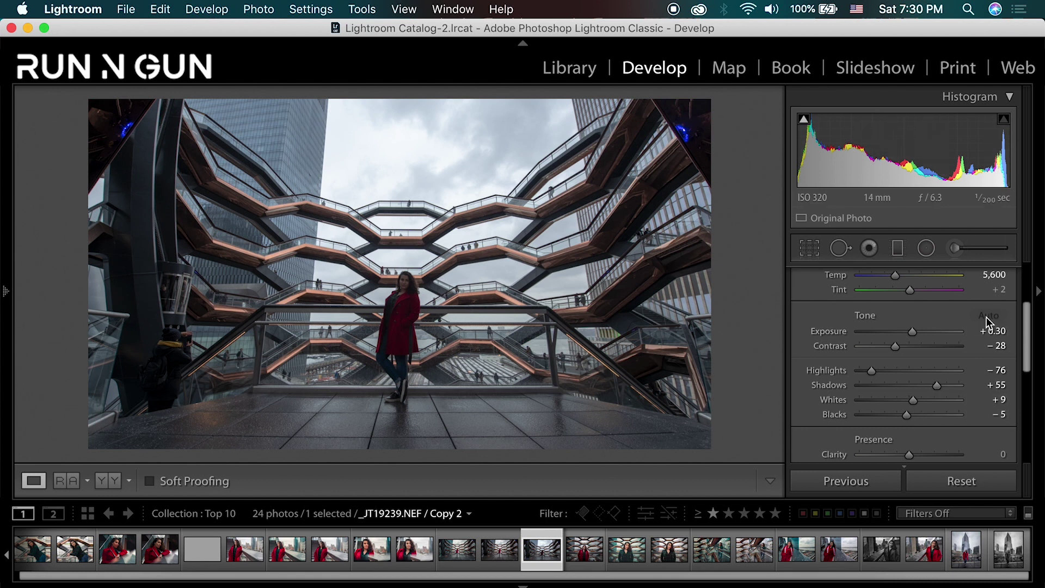
{"action": "key", "text": "super+z"}
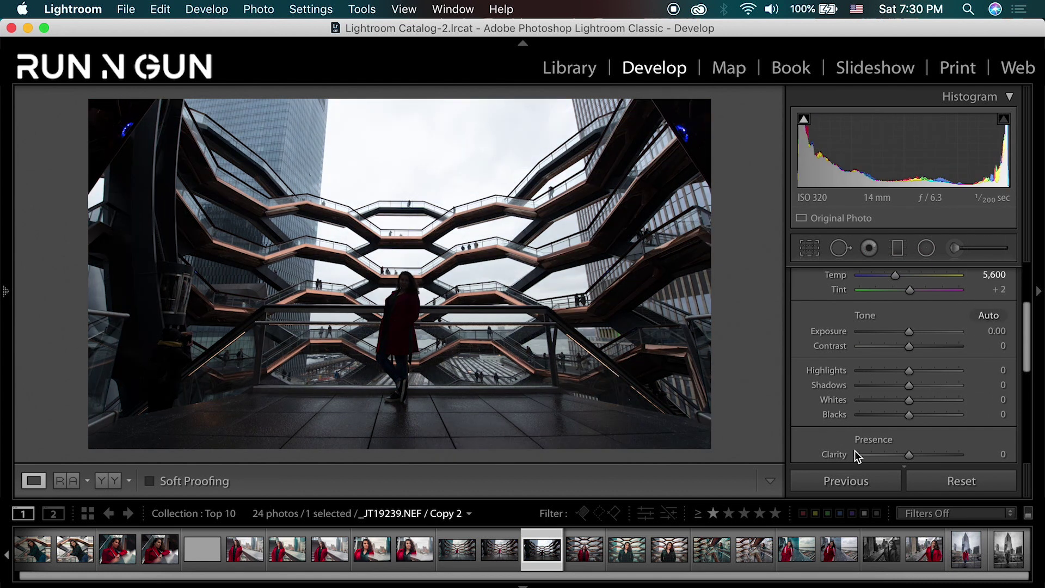
Test Exposure at +2.60, −2.55 and −0.35, and set it to +0.45
{"action": "scroll", "coordinate": [1022, 322], "scroll_direction": "down", "scroll_amount": 1}
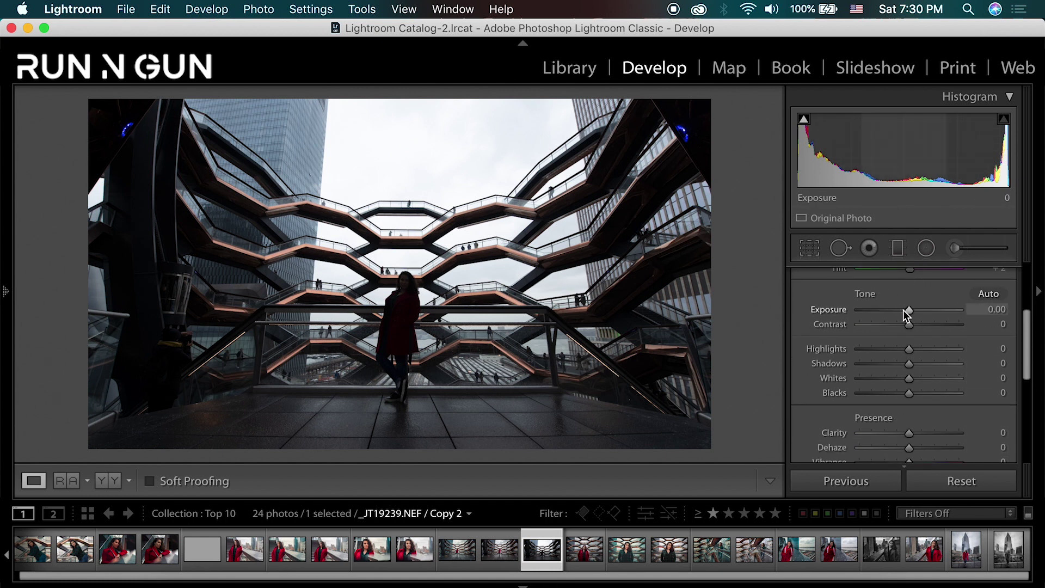
{"action": "left_click_drag", "start_coordinate": [908, 312], "coordinate": [935, 305]}
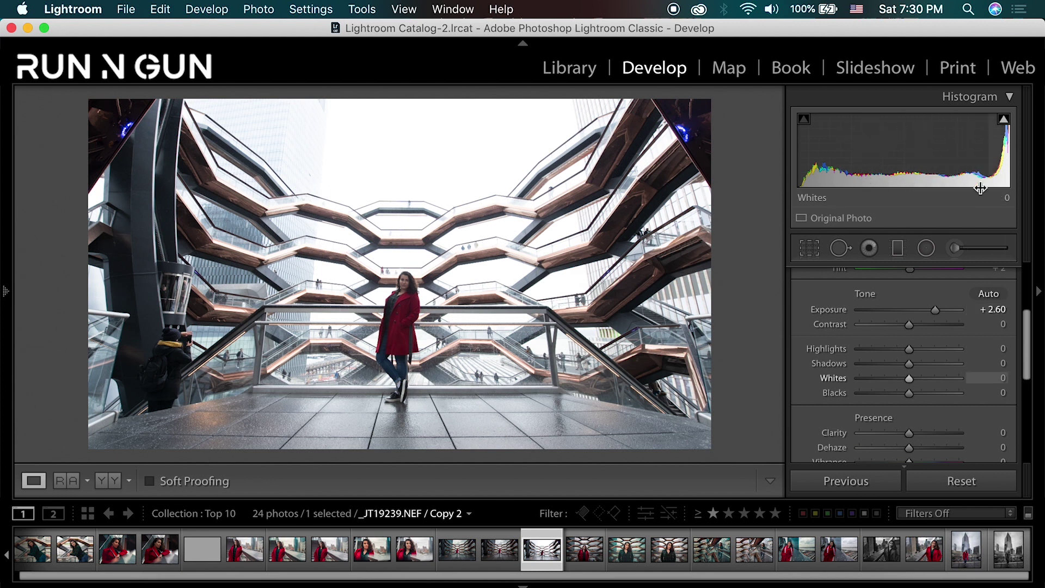
{"action": "left_click_drag", "start_coordinate": [935, 309], "coordinate": [883, 311]}
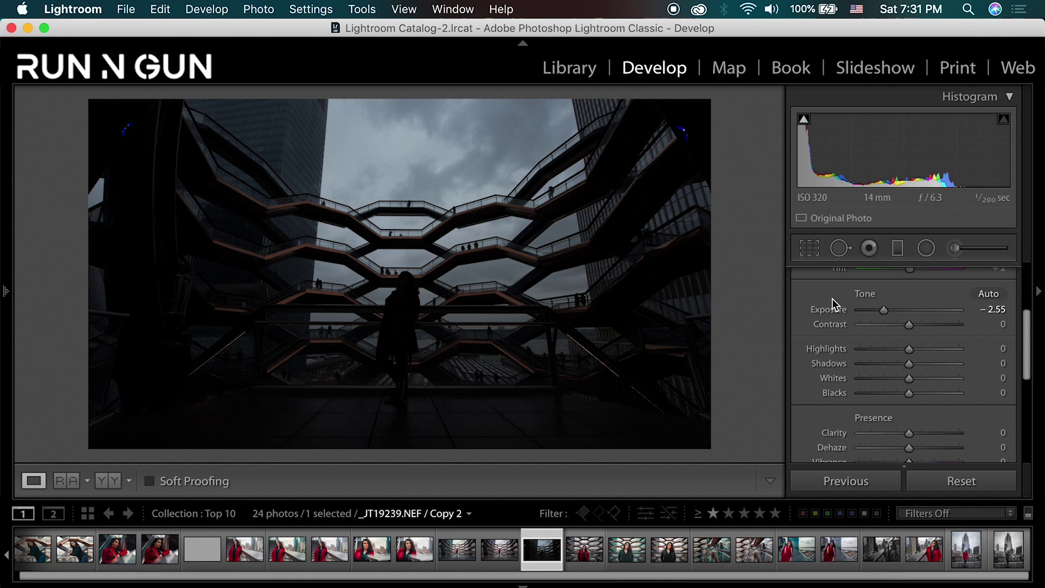
{"action": "left_click_drag", "start_coordinate": [884, 309], "coordinate": [905, 308]}
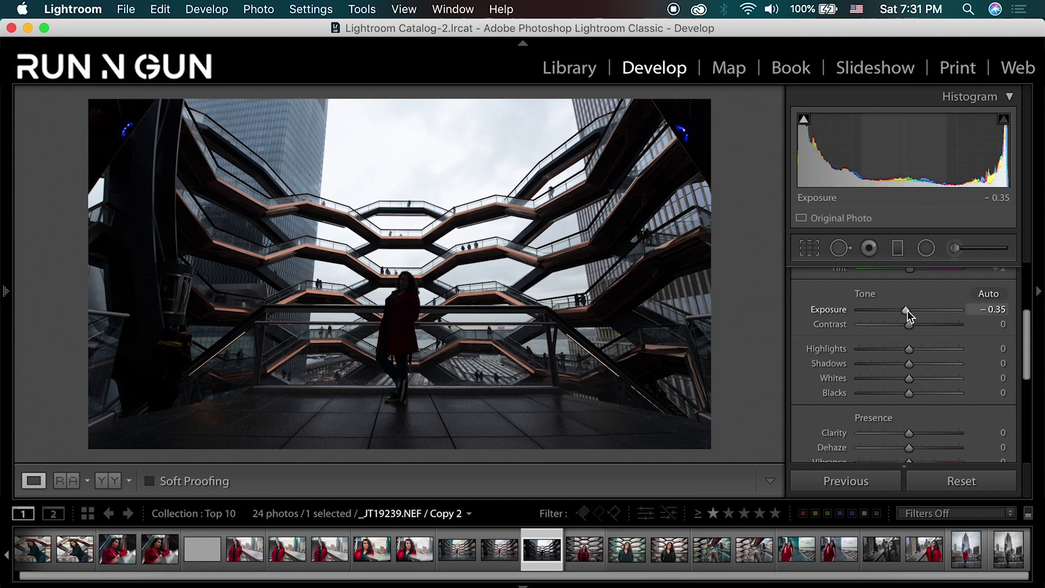
{"action": "left_click_drag", "start_coordinate": [906, 311], "coordinate": [915, 306]}
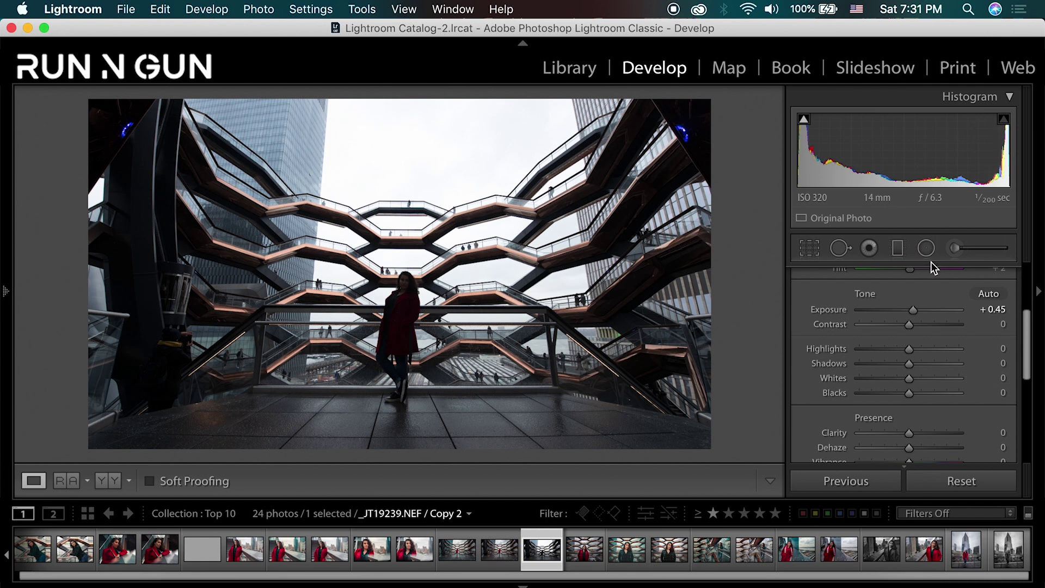
Test Contrast at +68 and set it to −26
{"action": "left_click", "coordinate": [909, 324]}
{"action": "left_click_drag", "start_coordinate": [909, 325], "coordinate": [937, 318]}
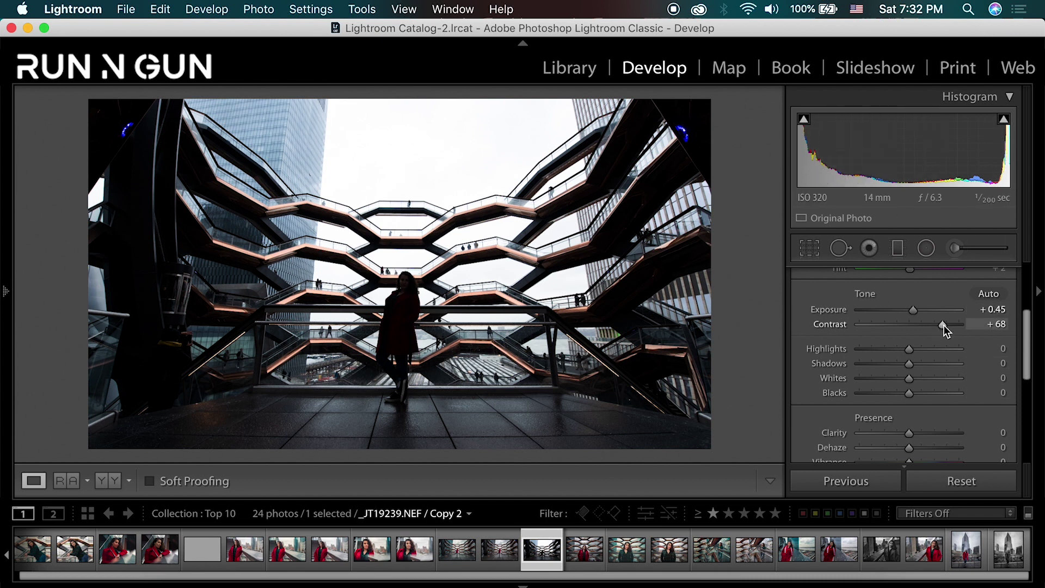
{"action": "left_click_drag", "start_coordinate": [943, 325], "coordinate": [893, 327]}
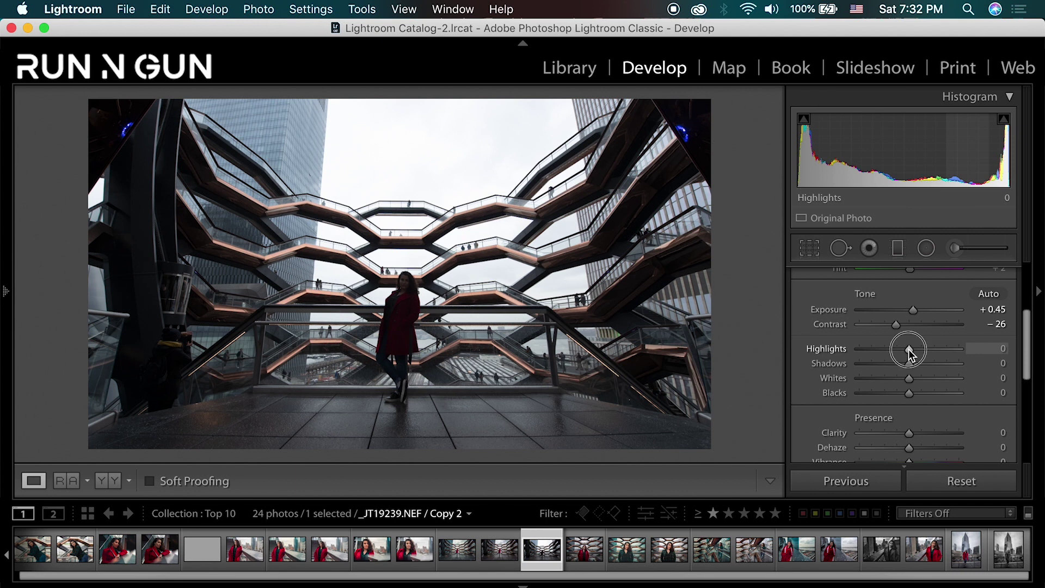
Lower Highlights to −100 and inspect the clouds, walkways and the woman in close-up
{"action": "left_click_drag", "start_coordinate": [908, 352], "coordinate": [891, 352]}
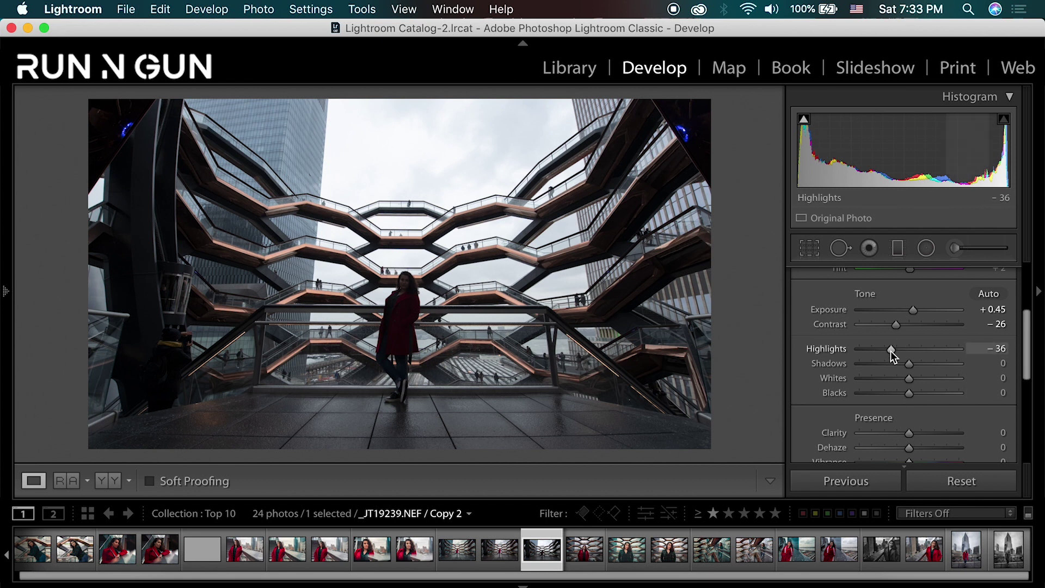
{"action": "left_click_drag", "start_coordinate": [890, 351], "coordinate": [850, 354]}
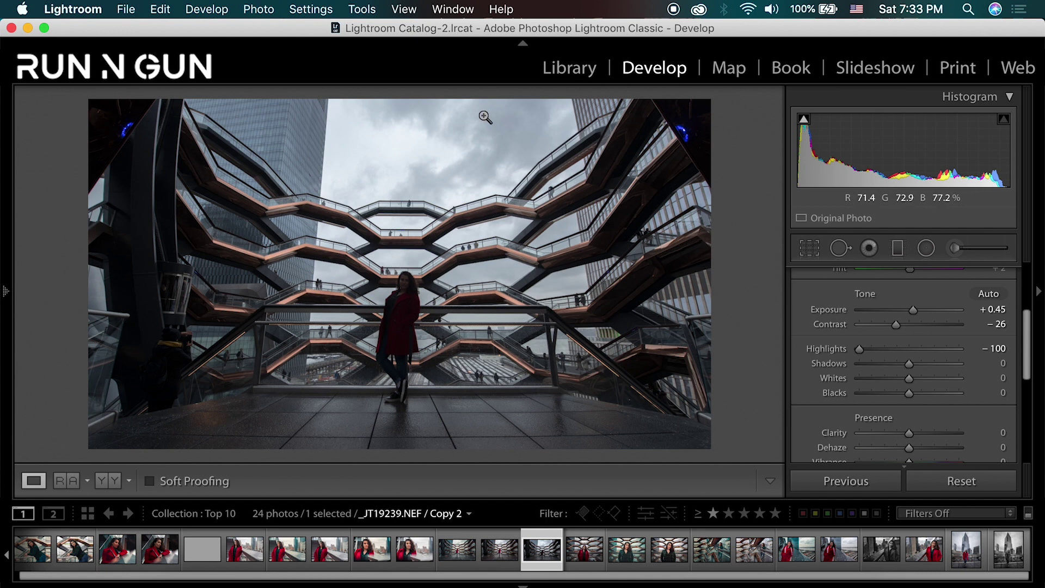
{"action": "left_click", "coordinate": [408, 133]}
{"action": "left_click_drag", "start_coordinate": [653, 292], "coordinate": [268, 187]}
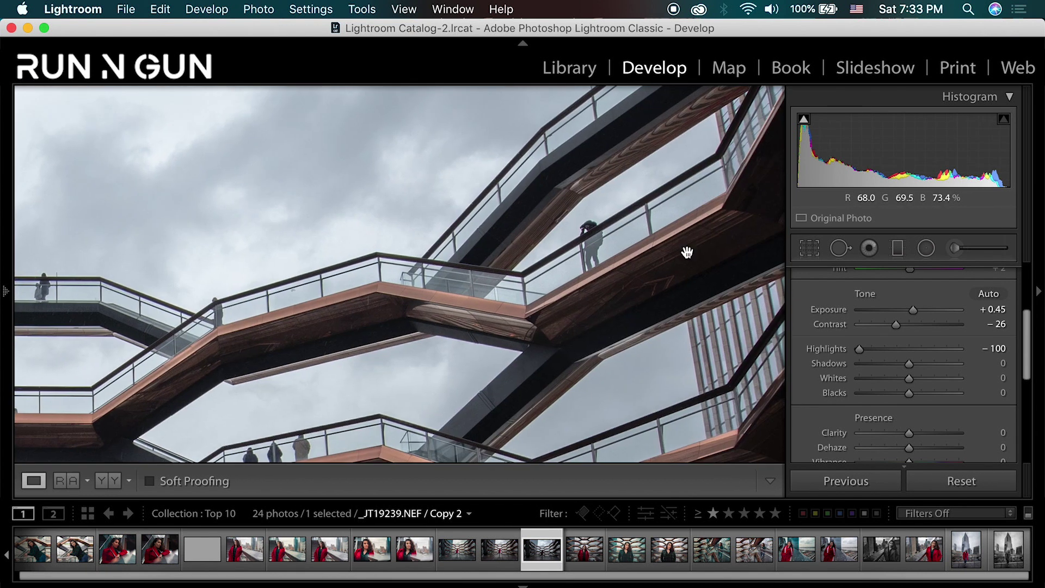
{"action": "left_click_drag", "start_coordinate": [495, 306], "coordinate": [576, 164]}
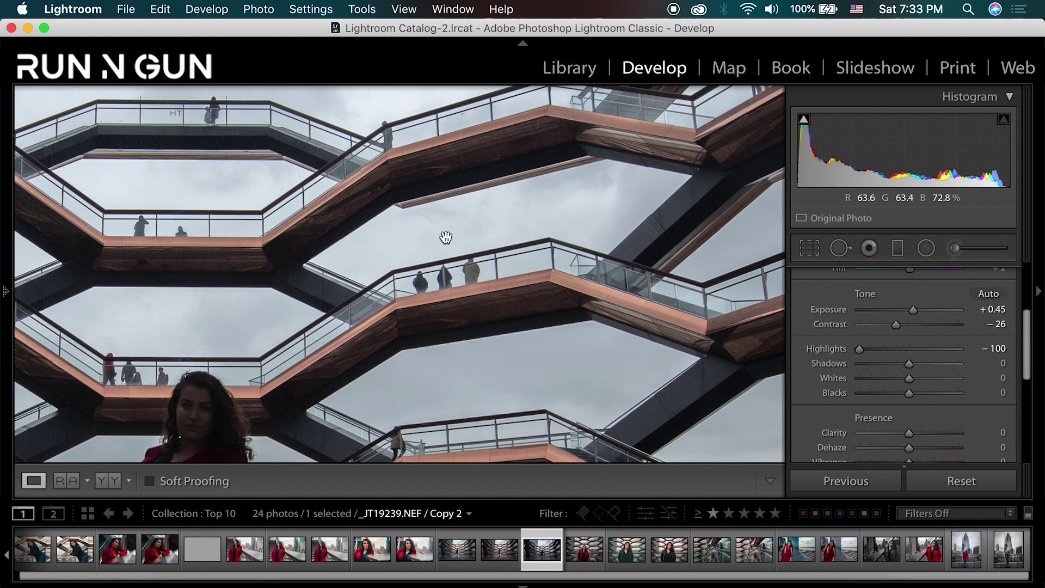
{"action": "left_click", "coordinate": [438, 221]}
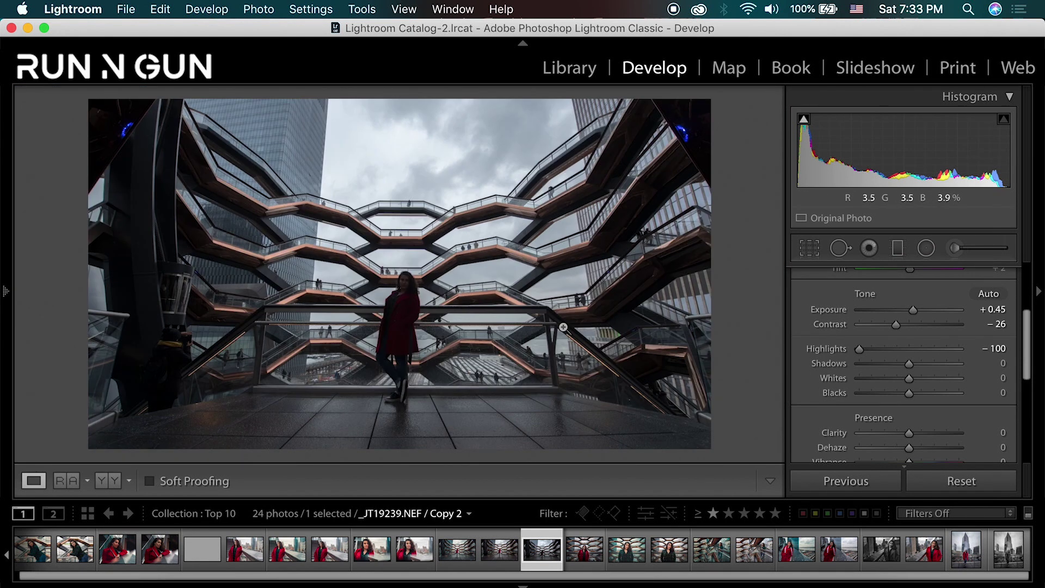
{"action": "left_click", "coordinate": [329, 315]}
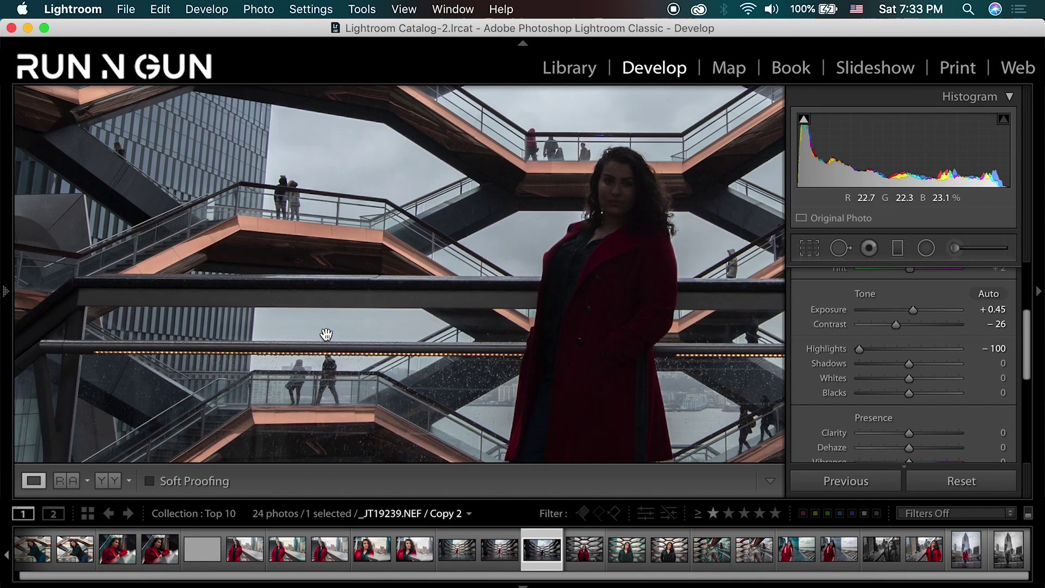
{"action": "left_click_drag", "start_coordinate": [684, 372], "coordinate": [465, 340]}
{"action": "left_click", "coordinate": [639, 315]}
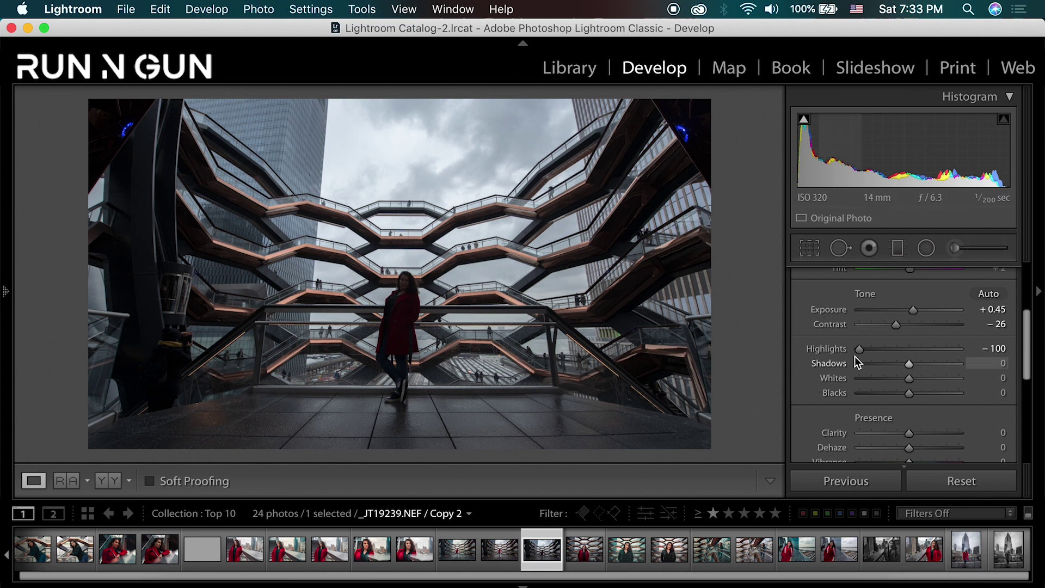
Test Shadows at +13 and +75 and set it to +85, with Highlights held at −100
{"action": "left_click_drag", "start_coordinate": [858, 350], "coordinate": [761, 351]}
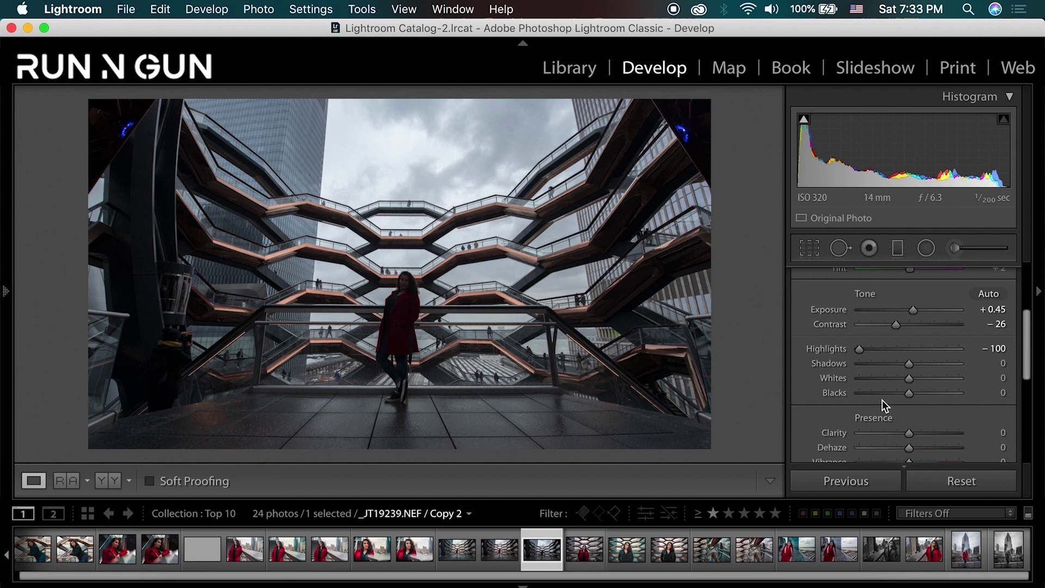
{"action": "left_click", "coordinate": [909, 363]}
{"action": "left_click_drag", "start_coordinate": [909, 364], "coordinate": [914, 364]}
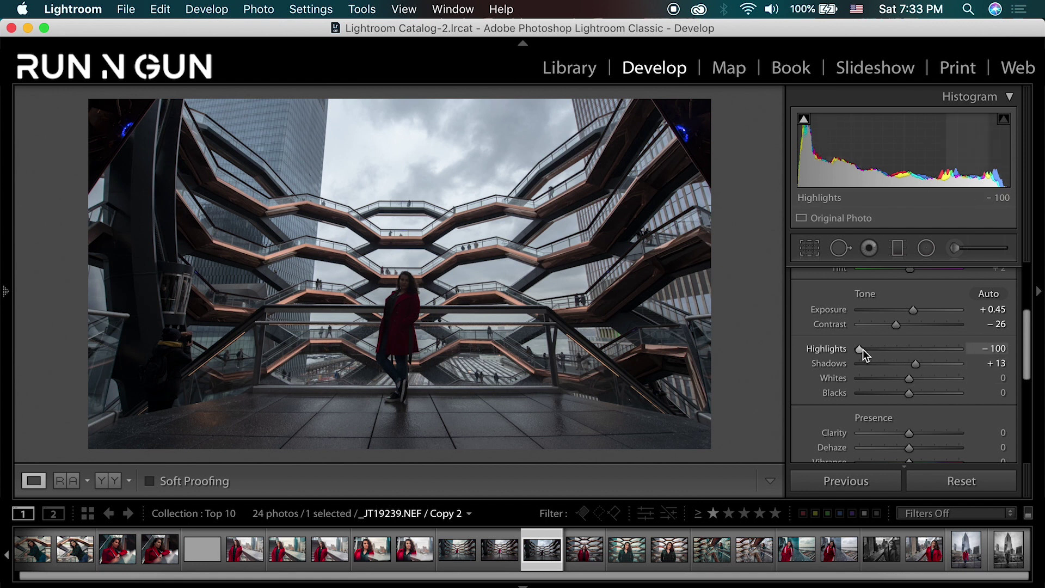
{"action": "left_click_drag", "start_coordinate": [918, 365], "coordinate": [949, 363]}
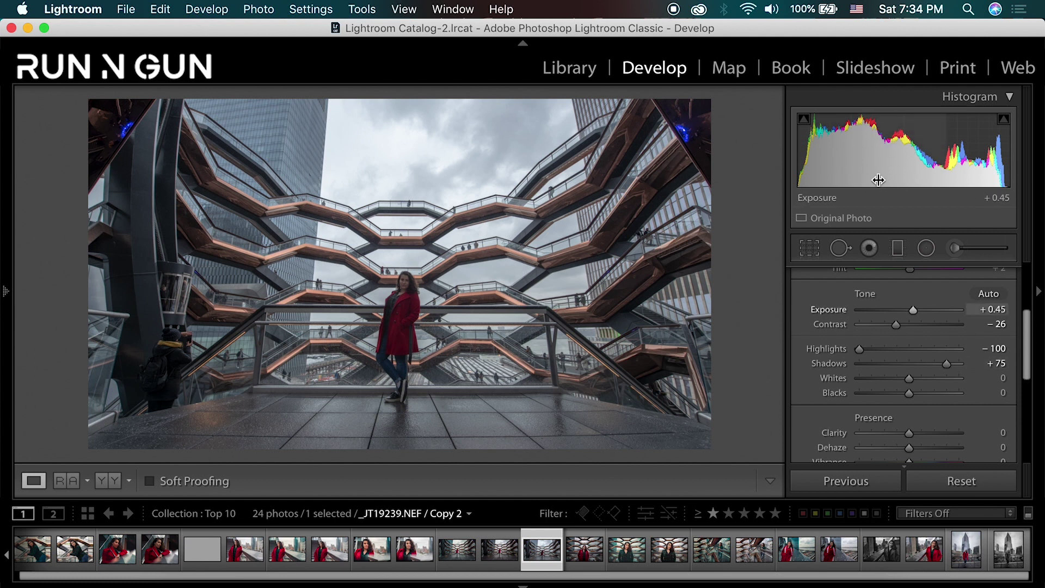
{"action": "mouse_move", "coordinate": [945, 363]}
{"action": "left_mouse_down"}
{"action": "mouse_move", "coordinate": [961, 363]}
{"action": "mouse_move", "coordinate": [952, 367]}
{"action": "left_mouse_up"}
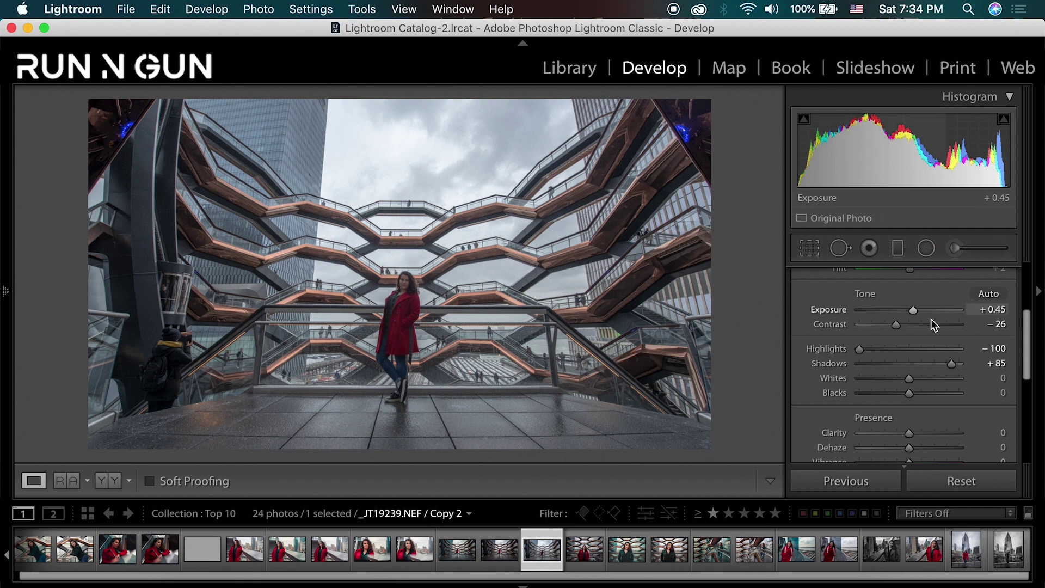
Set Contrast to +31 and inspect the woman and the walkways behind her in close-up
{"action": "left_click_drag", "start_coordinate": [895, 325], "coordinate": [922, 329]}
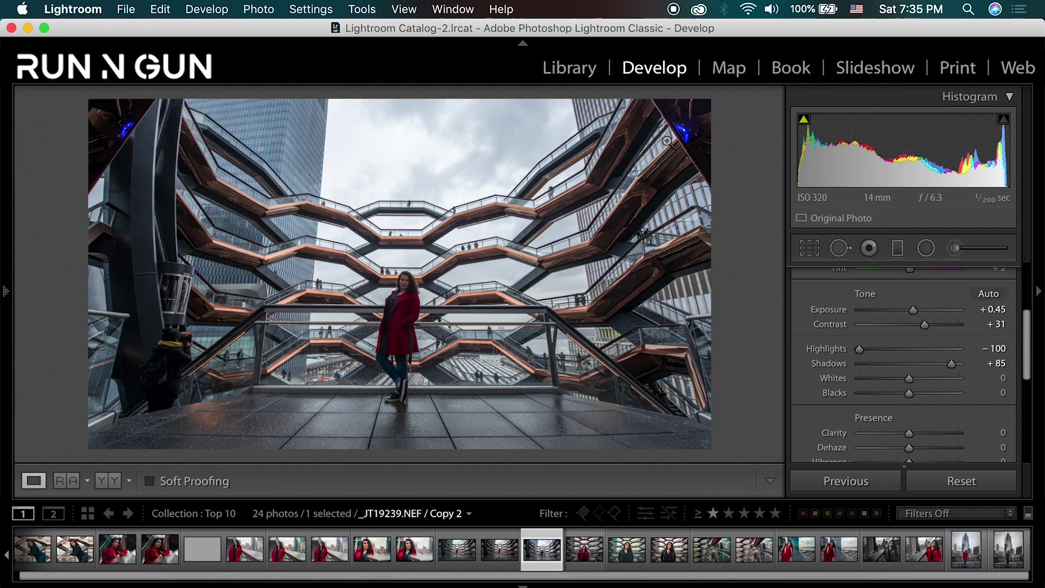
{"action": "left_click", "coordinate": [392, 274]}
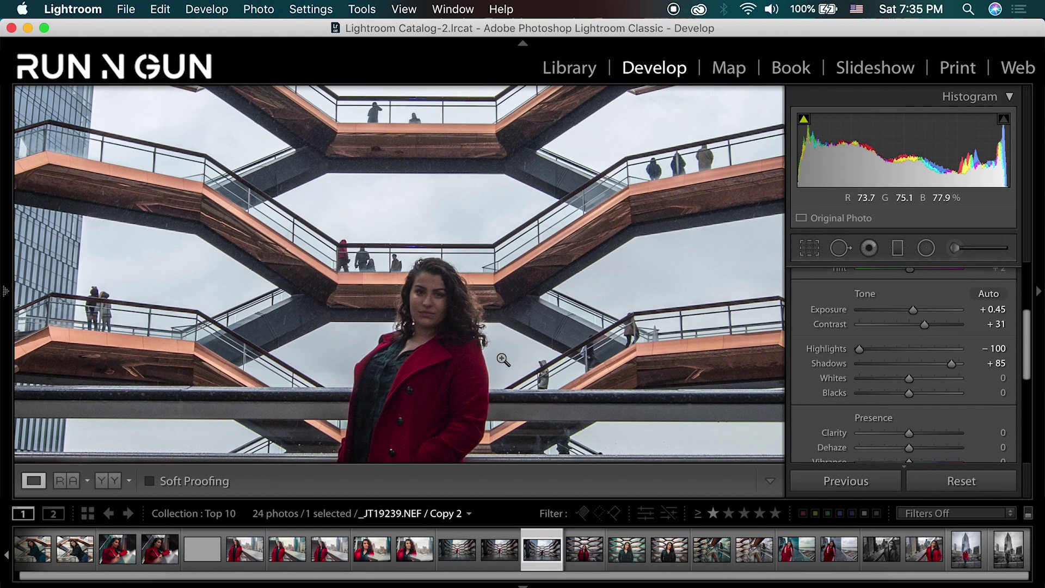
{"action": "left_click", "coordinate": [498, 355]}
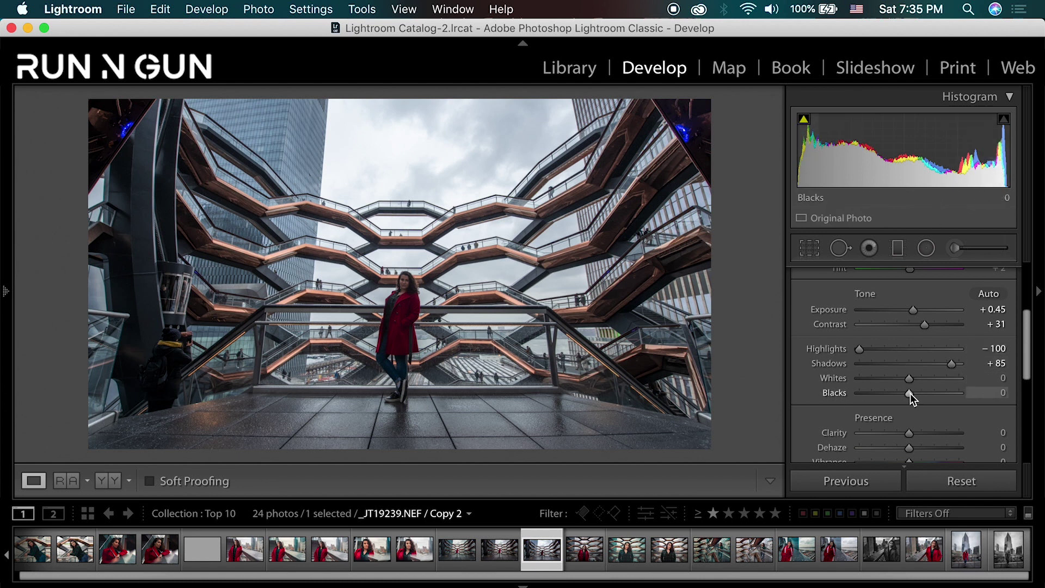
Test Whites at +87 and Blacks at −16, and set Whites to −7 and Blacks to −24
{"action": "left_click_drag", "start_coordinate": [910, 393], "coordinate": [952, 379]}
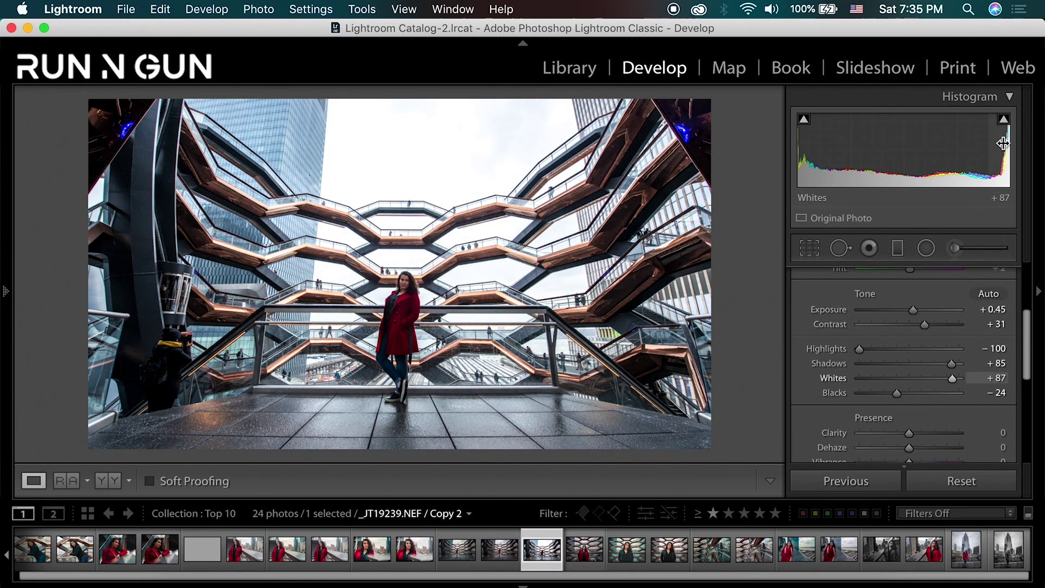
{"action": "left_click", "coordinate": [909, 378]}
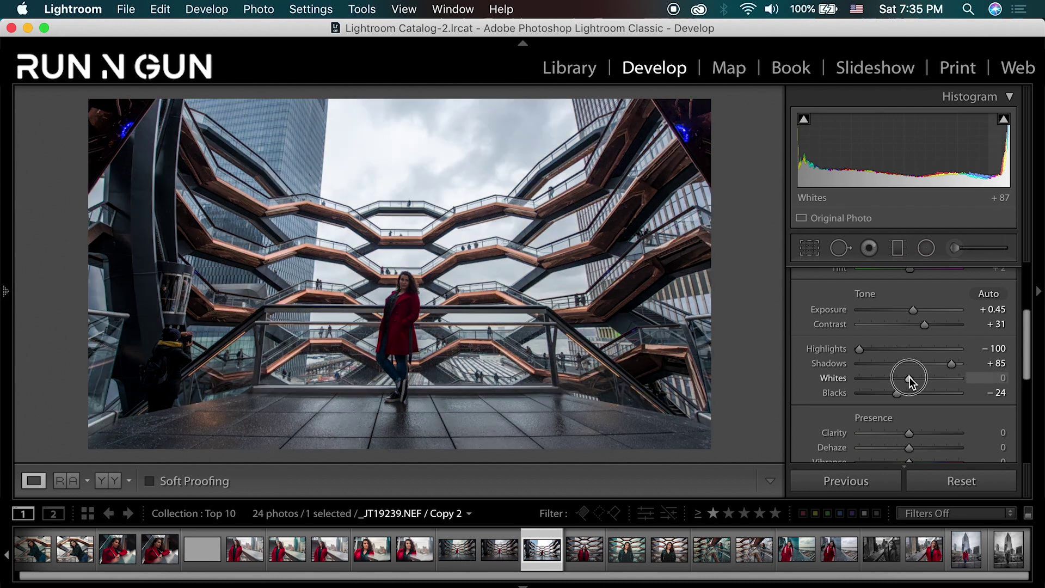
{"action": "left_click_drag", "start_coordinate": [909, 377], "coordinate": [906, 377]}
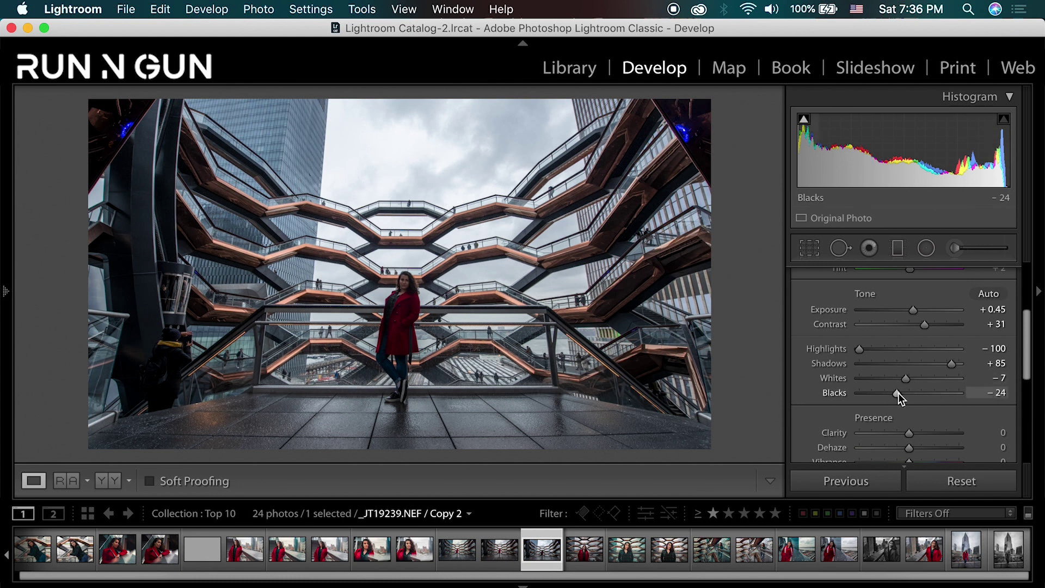
{"action": "left_click_drag", "start_coordinate": [899, 393], "coordinate": [902, 390]}
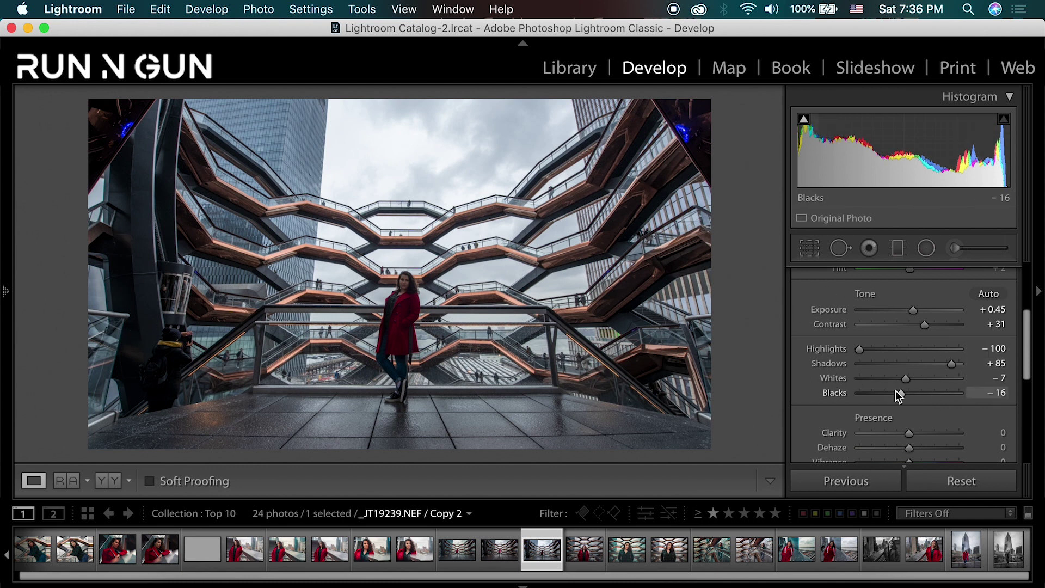
{"action": "mouse_move", "coordinate": [900, 393]}
{"action": "left_mouse_down"}
{"action": "mouse_move", "coordinate": [881, 392]}
{"action": "mouse_move", "coordinate": [950, 391]}
{"action": "mouse_move", "coordinate": [899, 394]}
{"action": "left_mouse_up"}
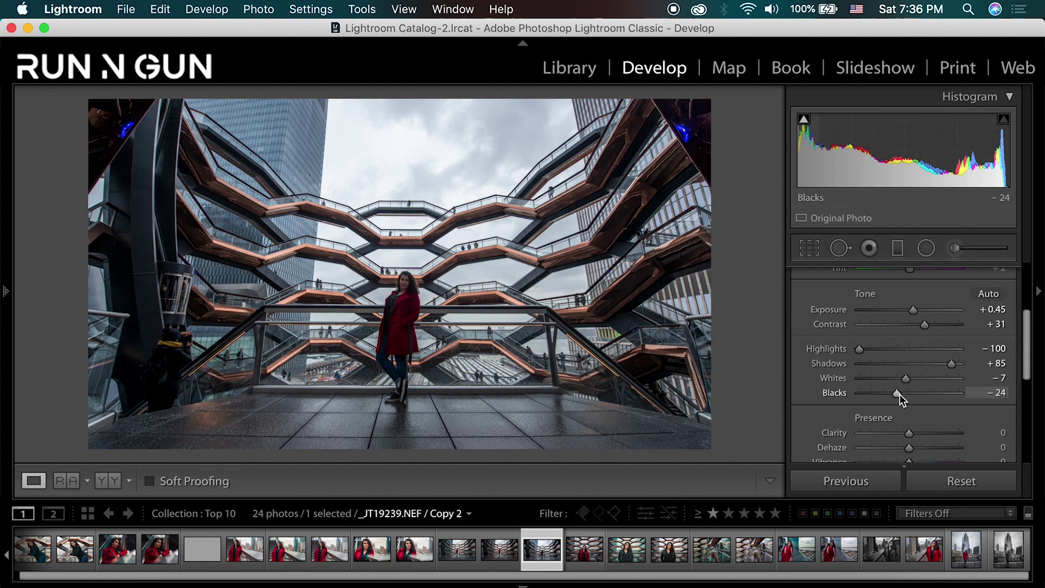
Test Clarity at +94 with a close-up look at the walkways, and set it to +4
{"action": "left_click_drag", "start_coordinate": [1026, 335], "coordinate": [1023, 360]}
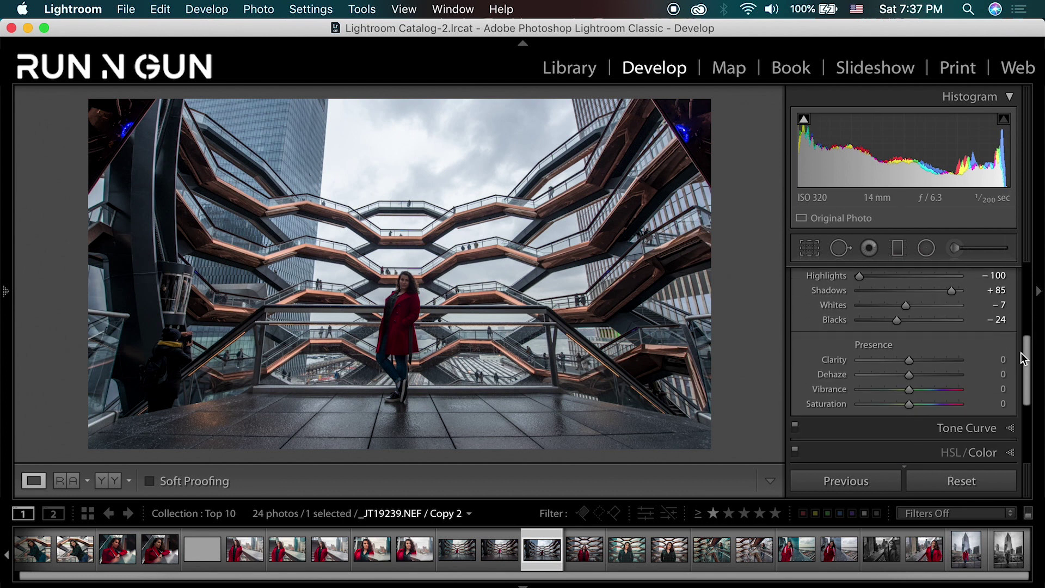
{"action": "left_click", "coordinate": [909, 361]}
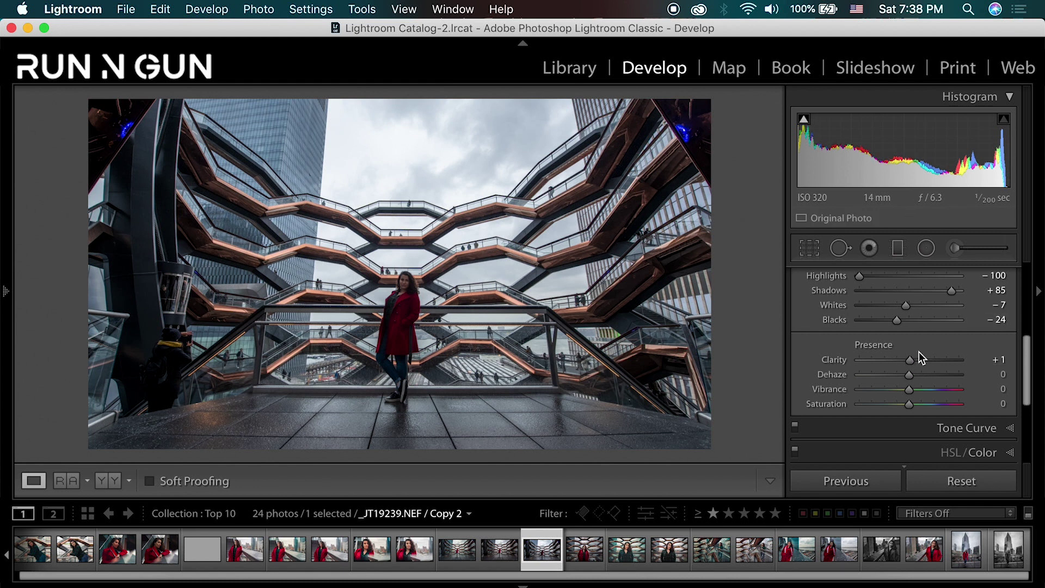
{"action": "left_click_drag", "start_coordinate": [911, 358], "coordinate": [957, 365]}
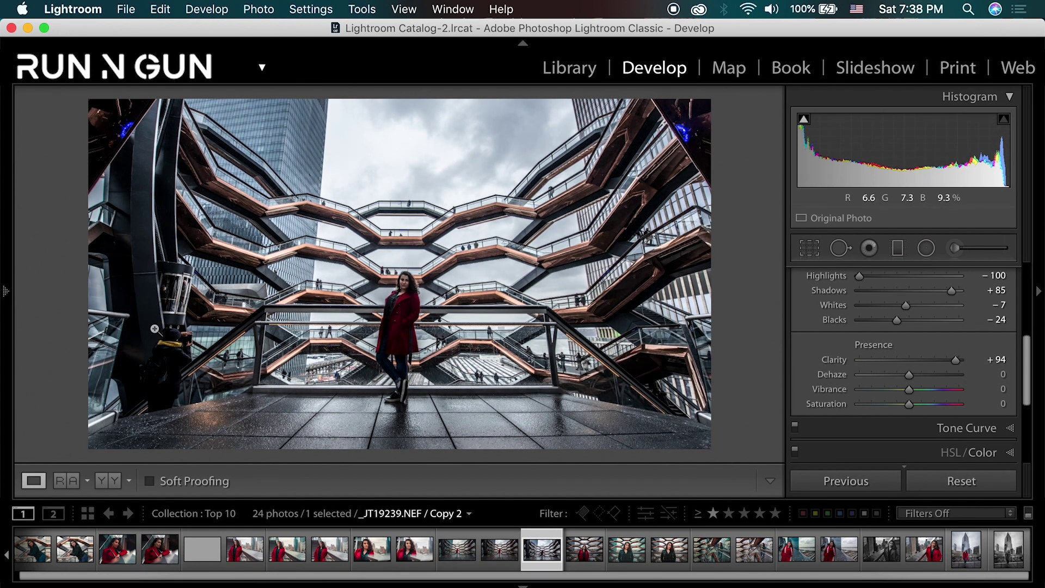
{"action": "left_click", "coordinate": [428, 245]}
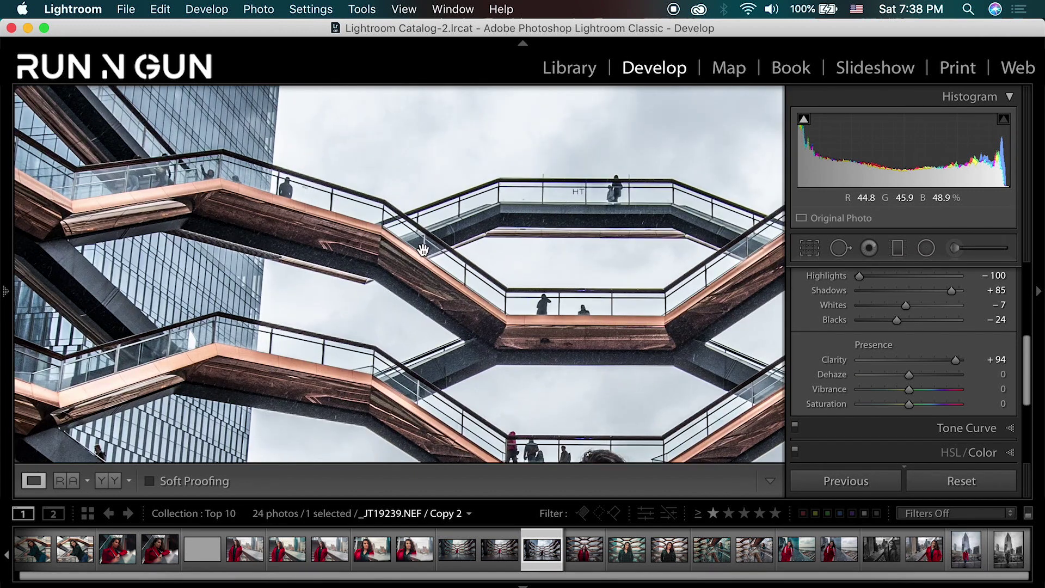
{"action": "left_click", "coordinate": [566, 308]}
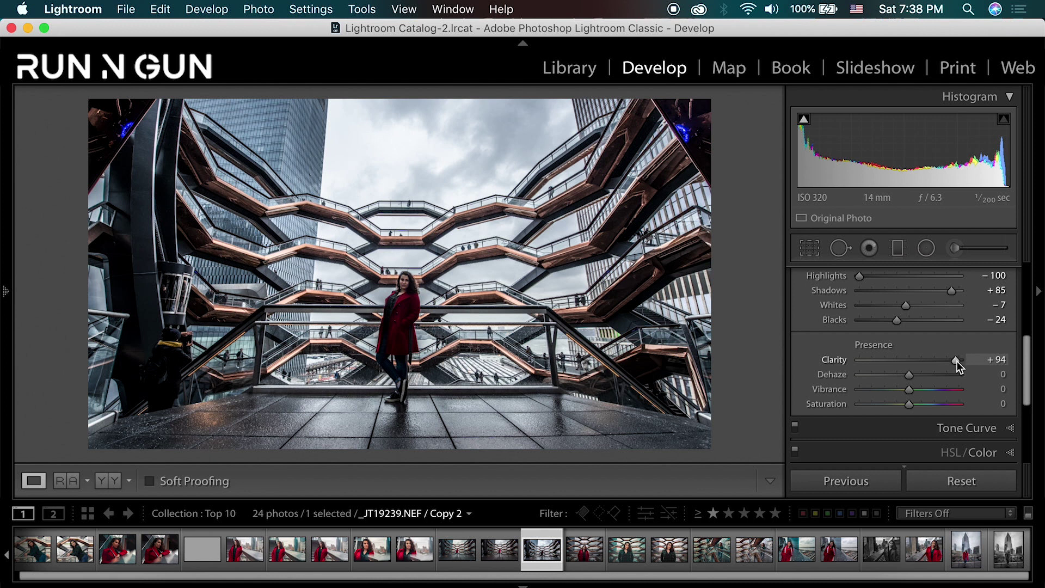
{"action": "left_click_drag", "start_coordinate": [955, 361], "coordinate": [910, 368]}
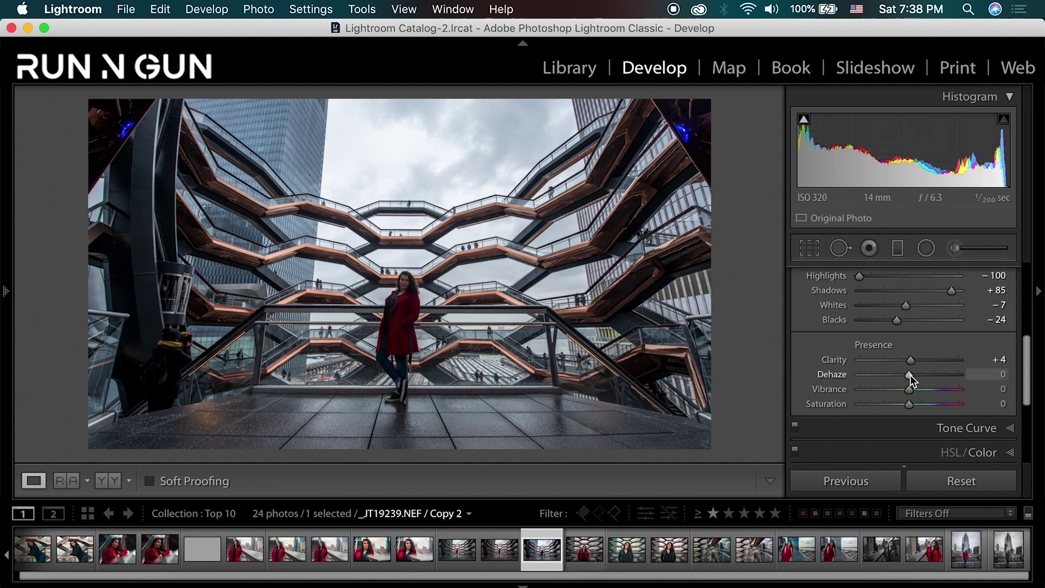
Test Dehaze at −58, +66 and +99, and set it to +12
{"action": "left_click_drag", "start_coordinate": [908, 374], "coordinate": [880, 378]}
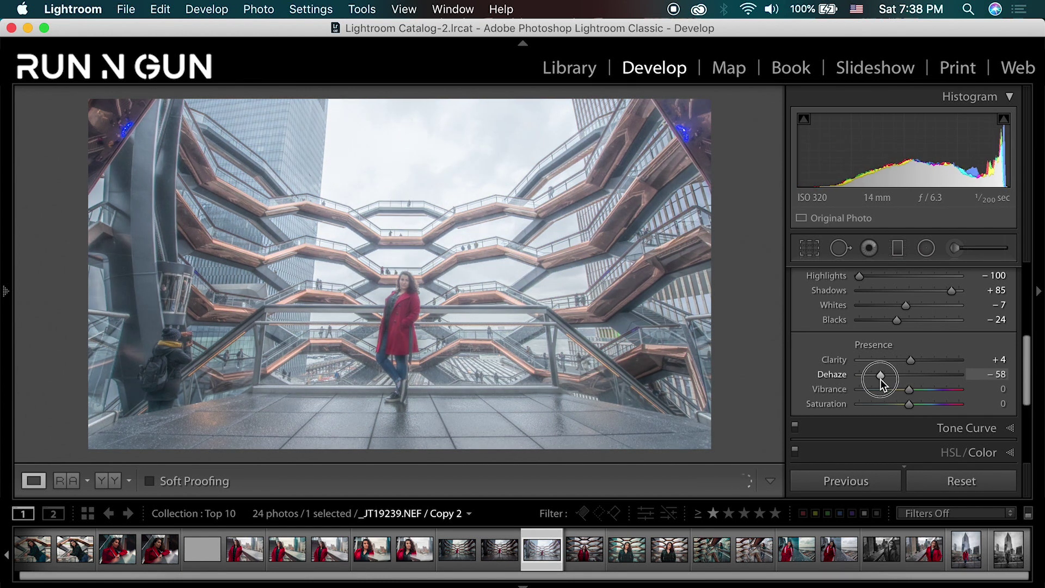
{"action": "left_click_drag", "start_coordinate": [881, 378], "coordinate": [942, 372]}
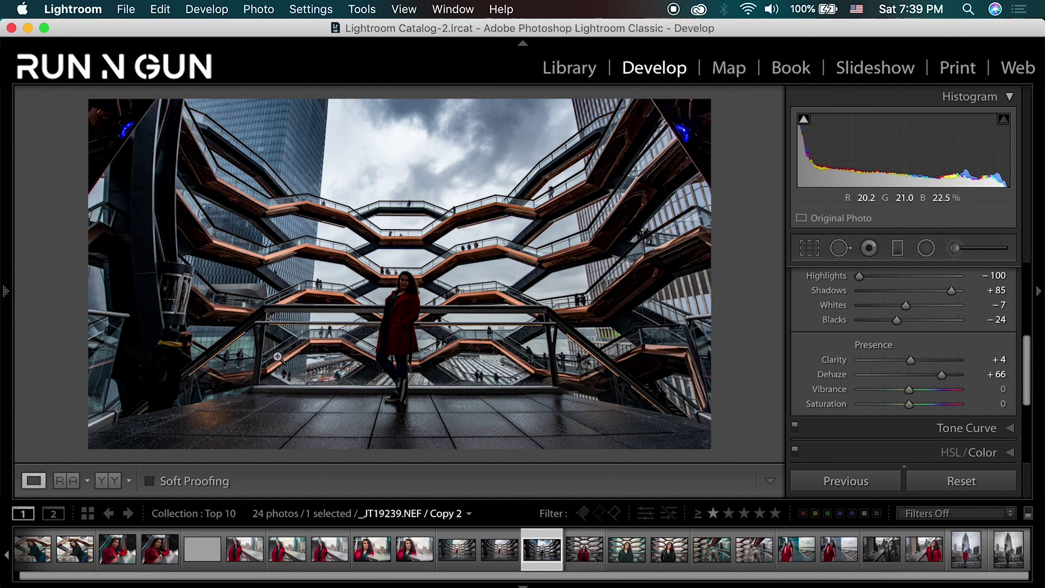
{"action": "left_click_drag", "start_coordinate": [910, 374], "coordinate": [958, 374]}
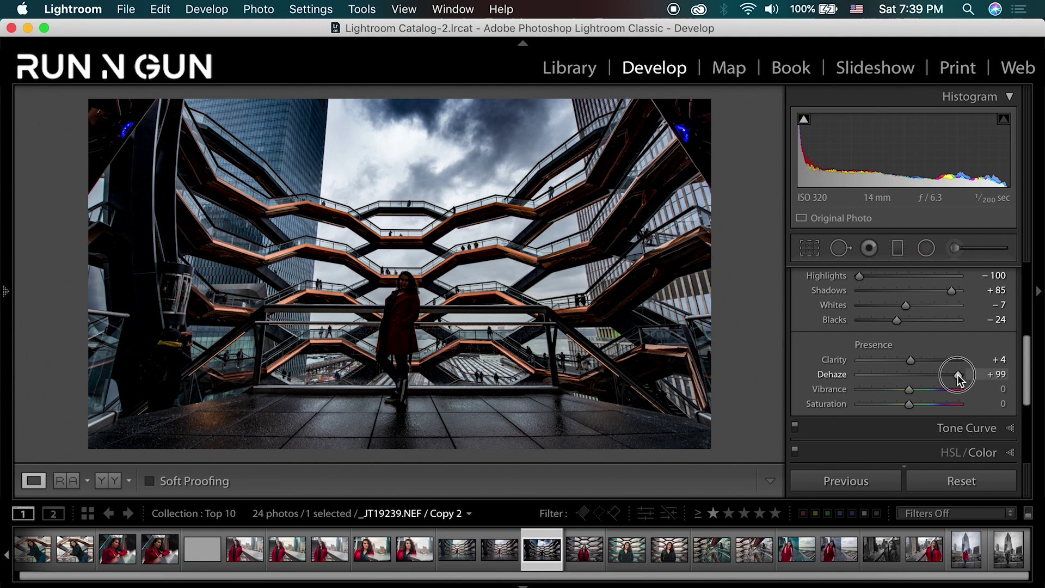
{"action": "left_click_drag", "start_coordinate": [958, 374], "coordinate": [913, 376]}
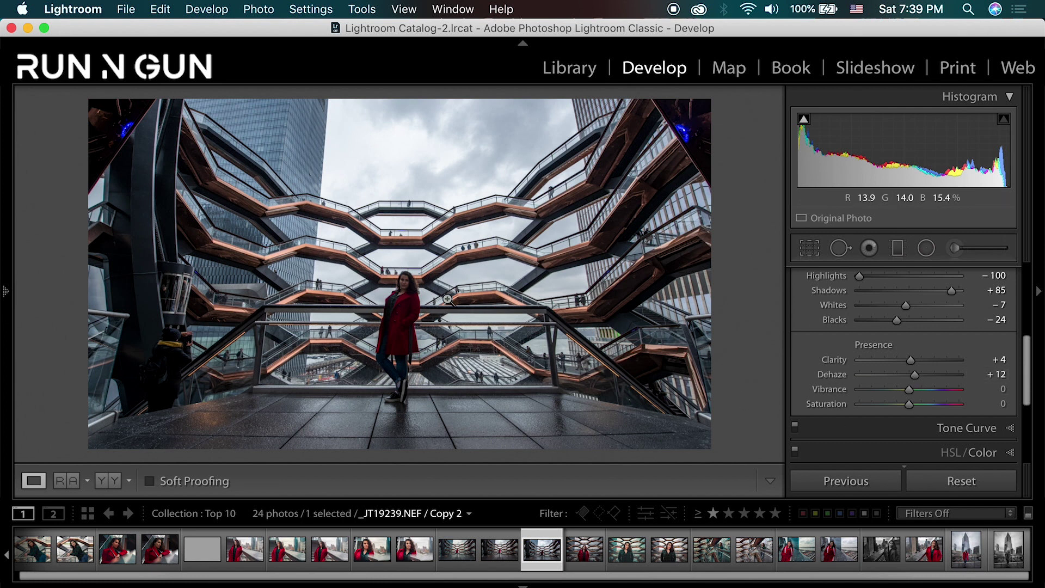
Try Dehaze at +81 on _JT19290.NEF, inspect the river skyline, undo it and return to Copy 2 of _JT19239.NEF
{"action": "left_click_drag", "start_coordinate": [479, 574], "coordinate": [658, 558]}
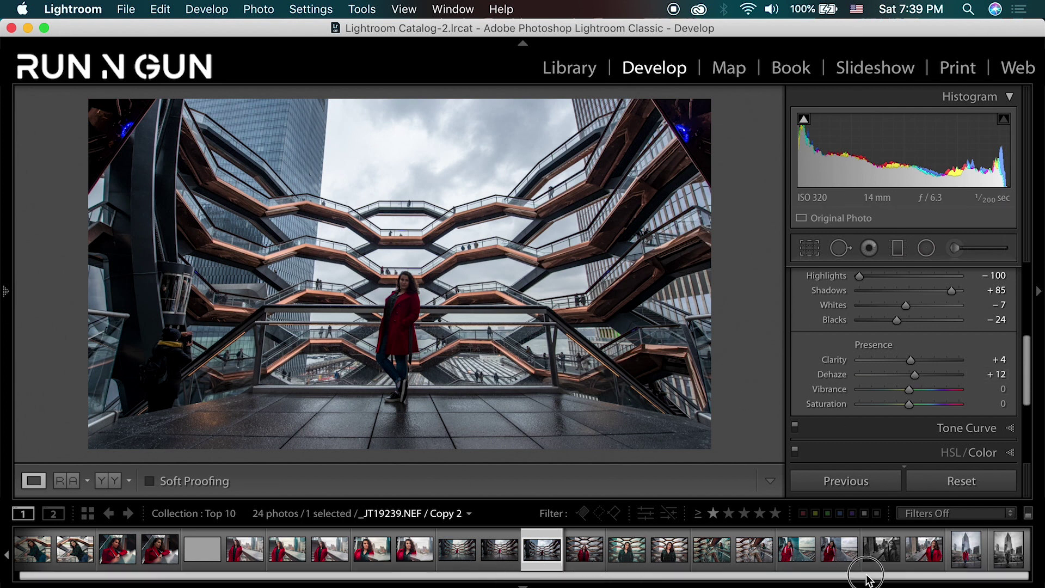
{"action": "left_click", "coordinate": [849, 556]}
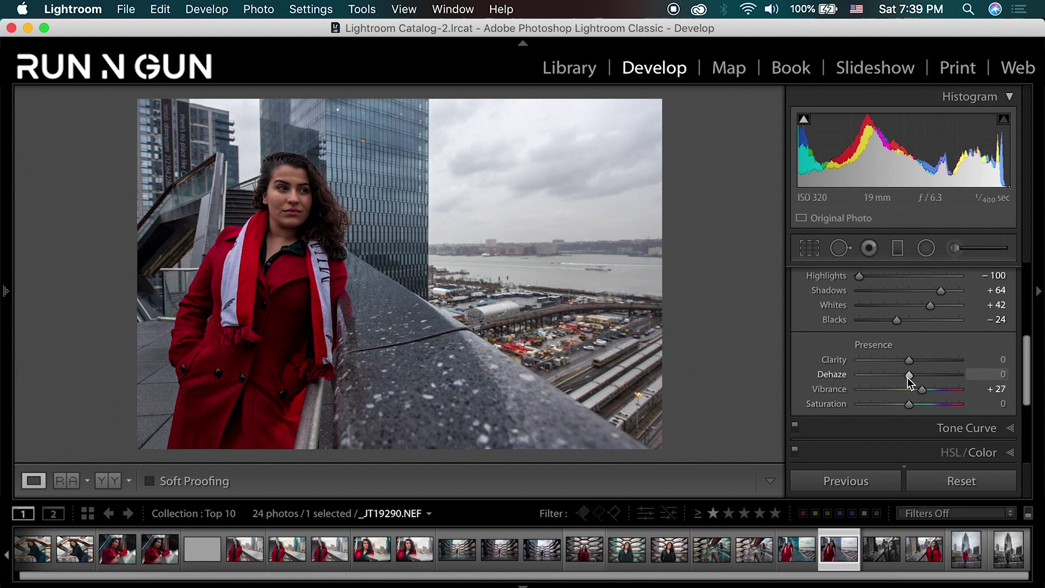
{"action": "left_click_drag", "start_coordinate": [908, 375], "coordinate": [949, 375]}
{"action": "left_click", "coordinate": [543, 257]}
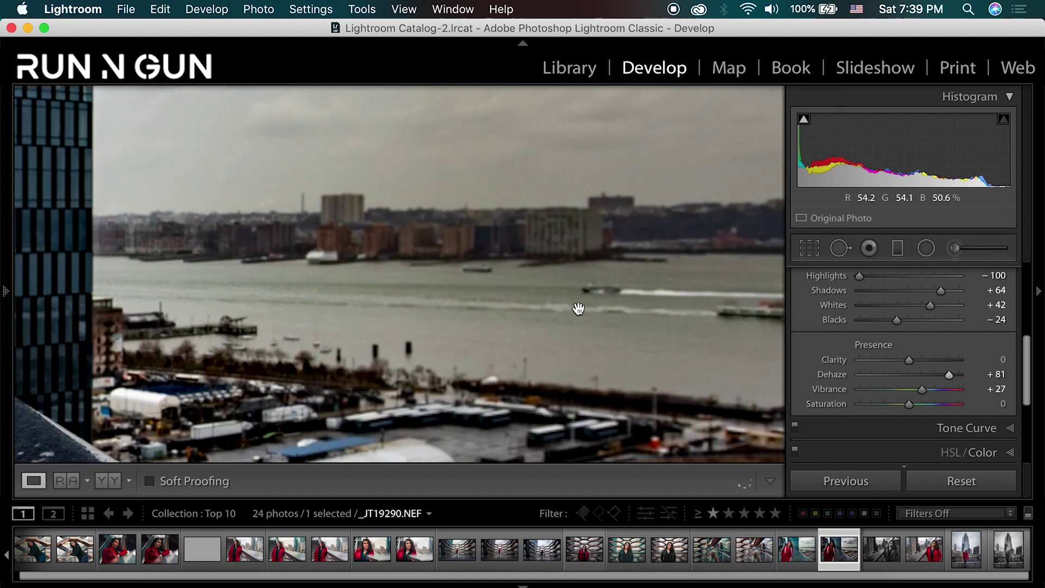
{"action": "left_click", "coordinate": [577, 348]}
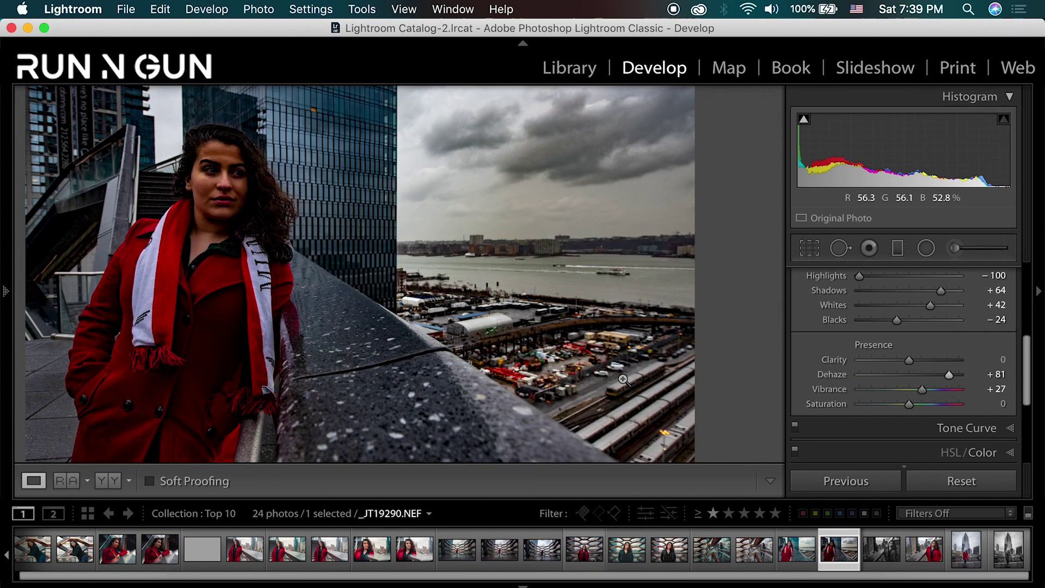
{"action": "key", "text": "super+z"}
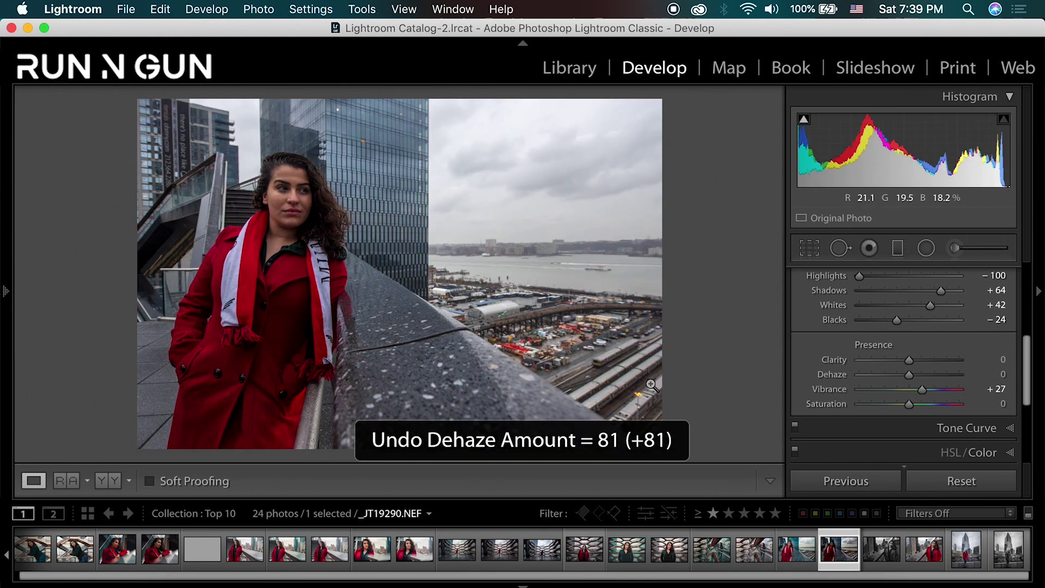
{"action": "left_click", "coordinate": [534, 553]}
Test Vibrance at +28 and reset it to 0
{"action": "scroll", "coordinate": [1030, 369], "scroll_direction": "down", "scroll_amount": 1}
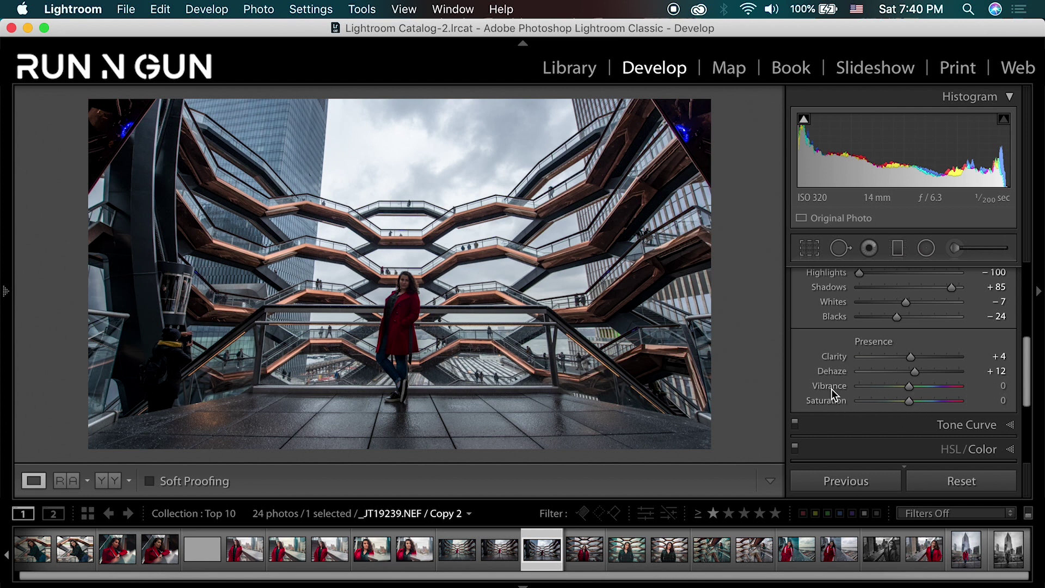
{"action": "left_click_drag", "start_coordinate": [909, 387], "coordinate": [925, 388]}
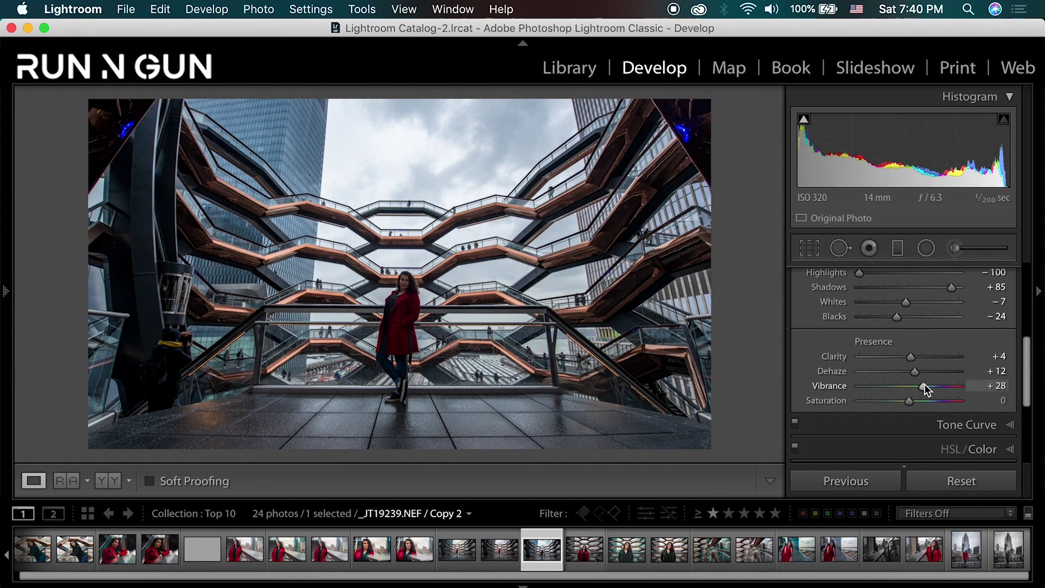
{"action": "double_click", "coordinate": [922, 386]}
Test Saturation at +100, inspect the woman and walkways in close-up, and reset it to 0
{"action": "left_click_drag", "start_coordinate": [908, 401], "coordinate": [967, 403]}
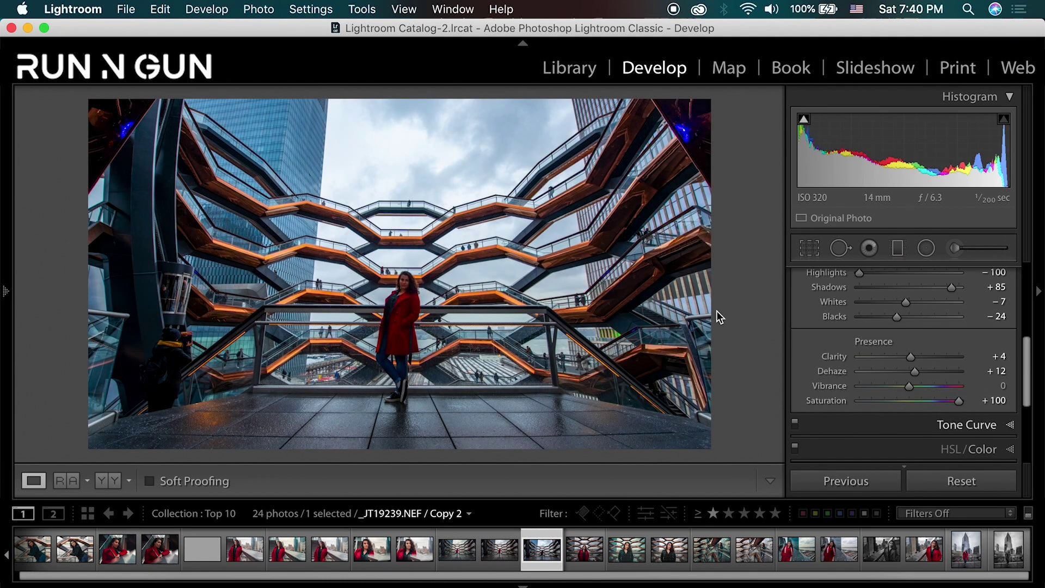
{"action": "left_click", "coordinate": [413, 310]}
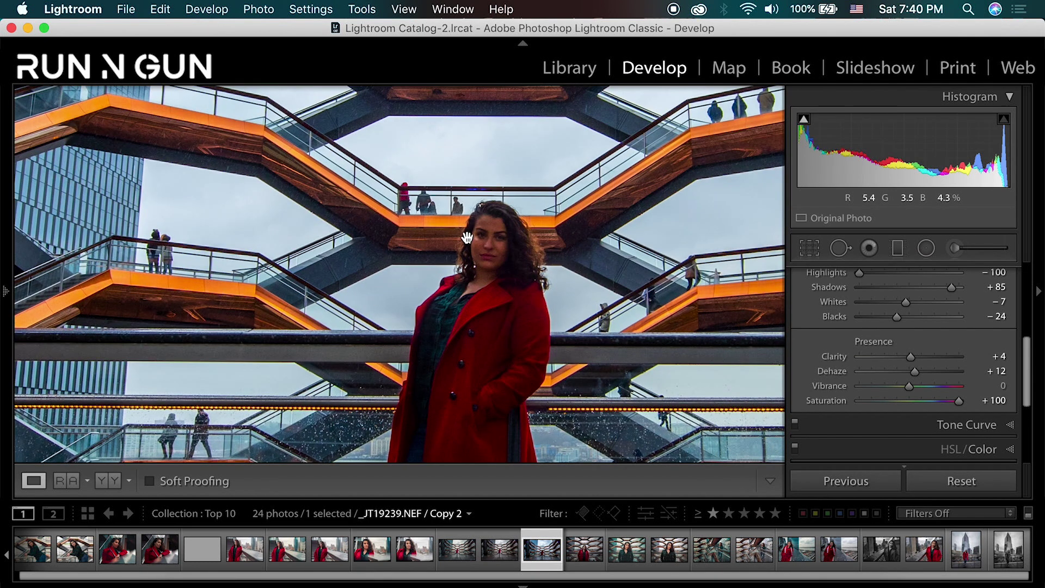
{"action": "left_click", "coordinate": [660, 318]}
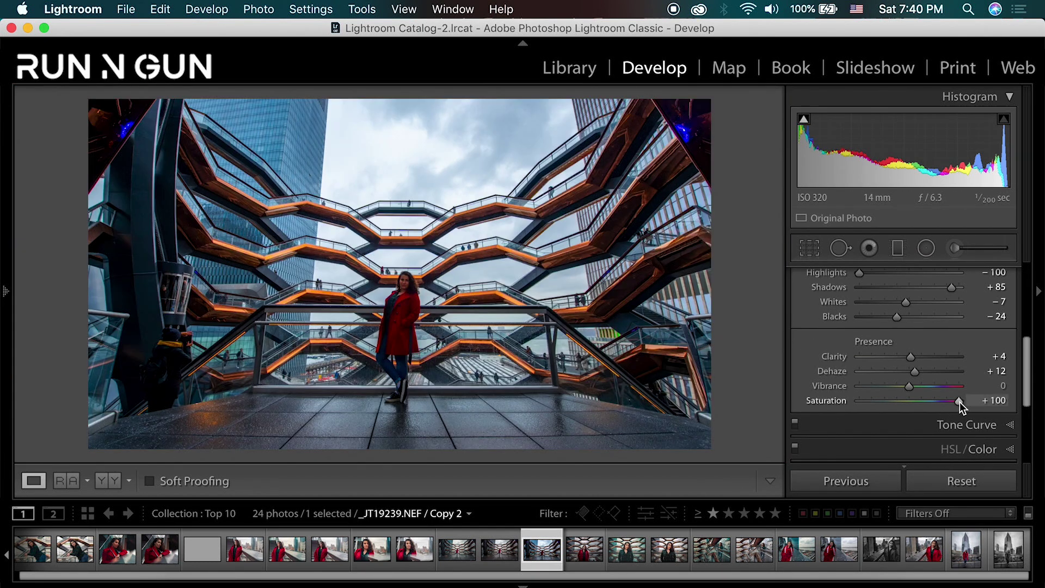
{"action": "double_click", "coordinate": [959, 404]}
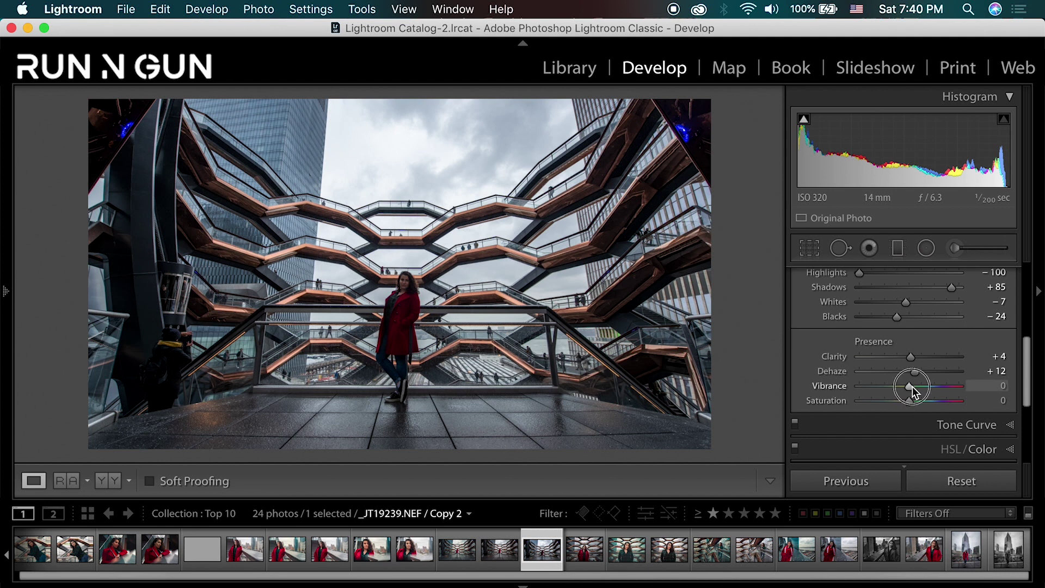
Test Vibrance at +100 with the woman in close-up, and bring Vibrance to +2 and Saturation to −2
{"action": "left_click_drag", "start_coordinate": [912, 386], "coordinate": [973, 390]}
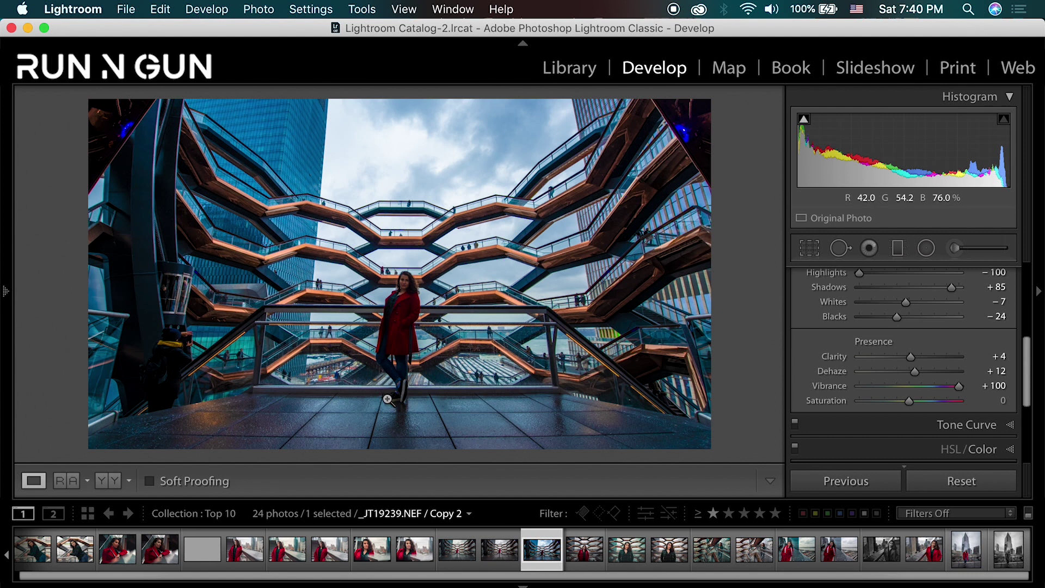
{"action": "left_click", "coordinate": [405, 288]}
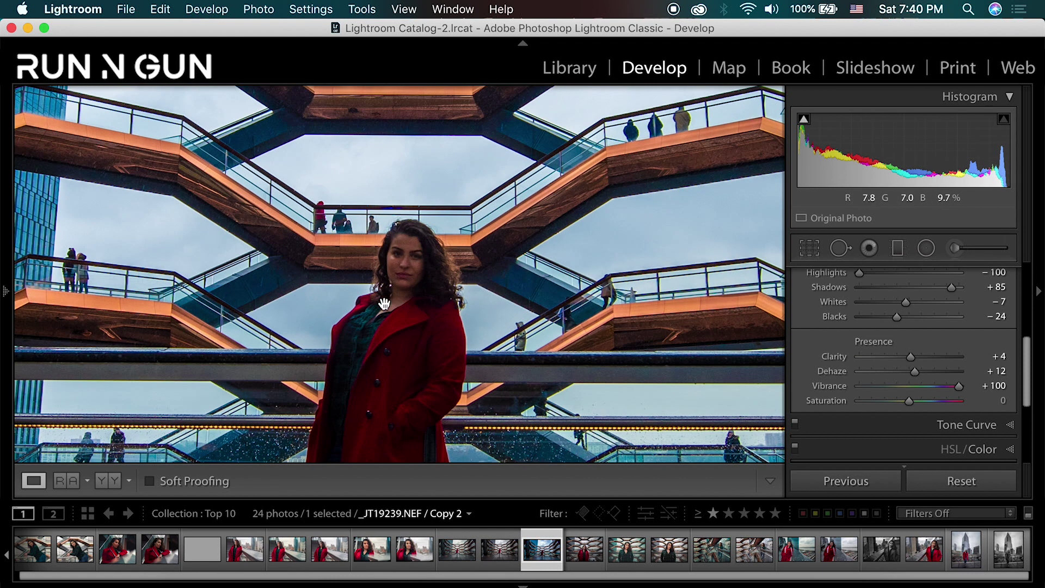
{"action": "mouse_move", "coordinate": [961, 393]}
{"action": "left_mouse_down"}
{"action": "mouse_move", "coordinate": [913, 395]}
{"action": "mouse_move", "coordinate": [974, 390]}
{"action": "left_mouse_up"}
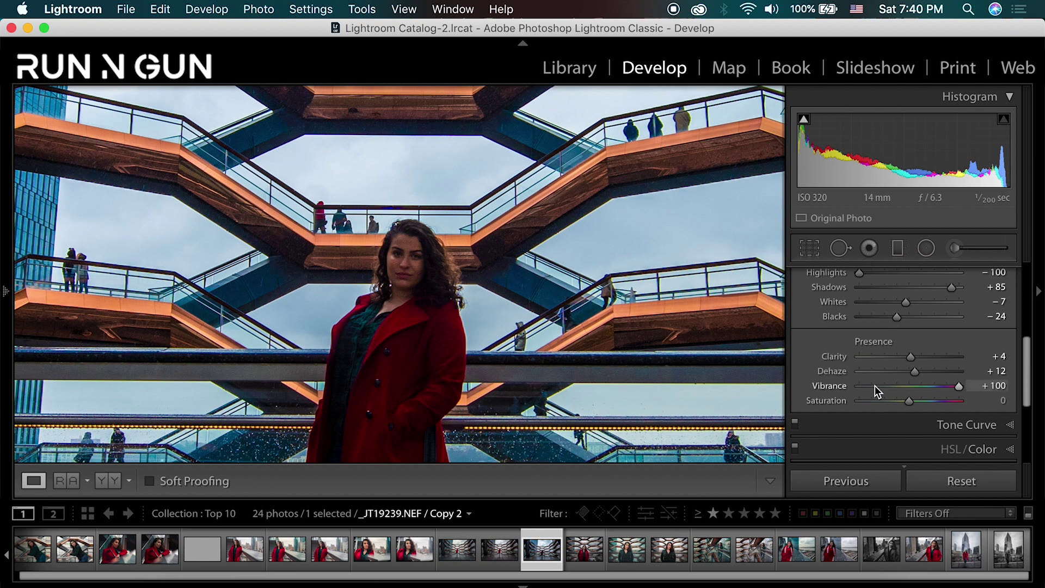
{"action": "left_click_drag", "start_coordinate": [958, 385], "coordinate": [909, 403]}
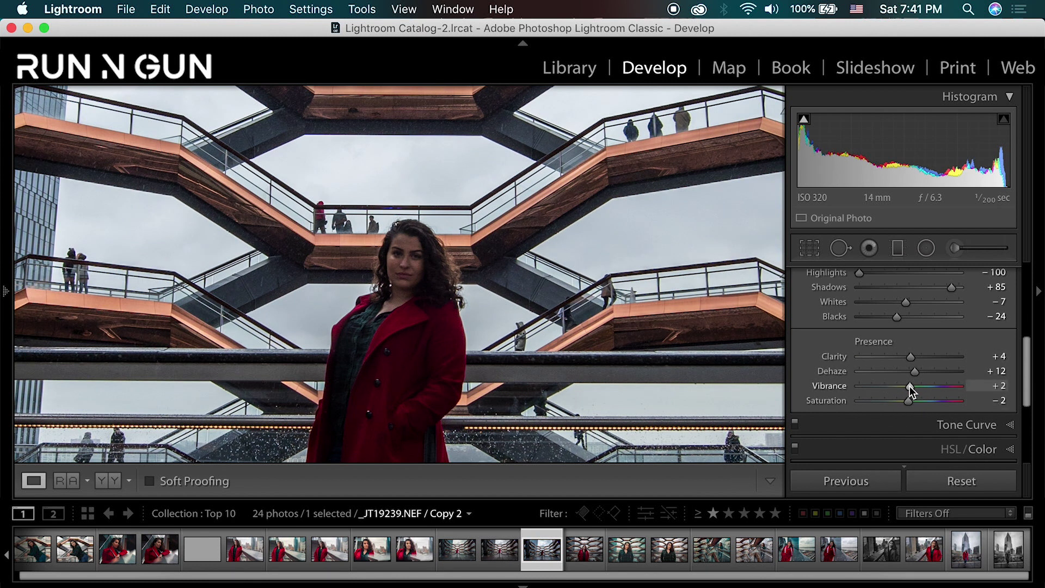
Try Vibrance at +100 again, check it on the full photo, and set it to +22
{"action": "left_click_drag", "start_coordinate": [910, 385], "coordinate": [969, 389]}
{"action": "left_click", "coordinate": [633, 374]}
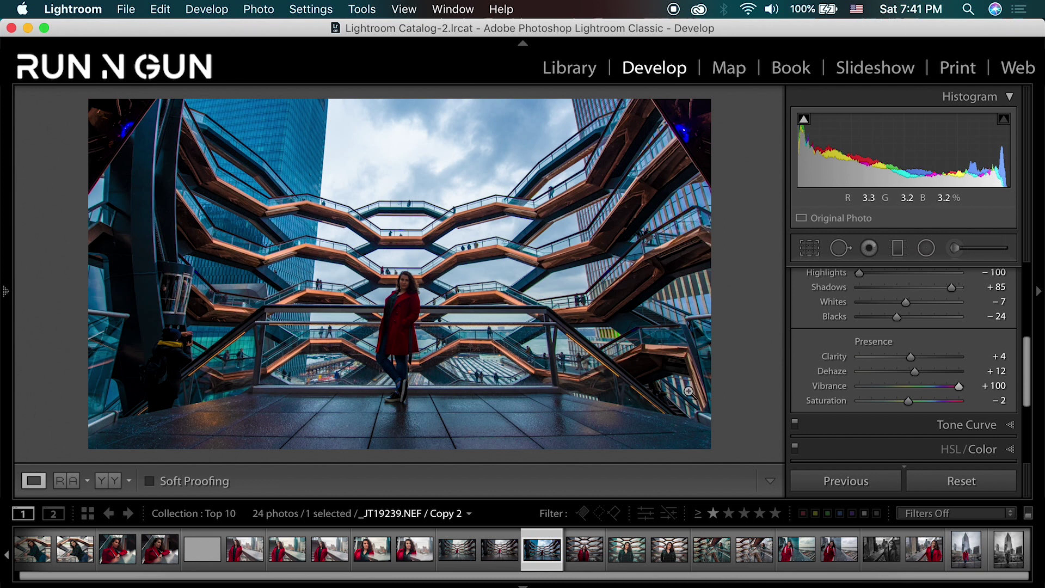
{"action": "left_click", "coordinate": [957, 387]}
{"action": "left_click_drag", "start_coordinate": [957, 388], "coordinate": [919, 388]}
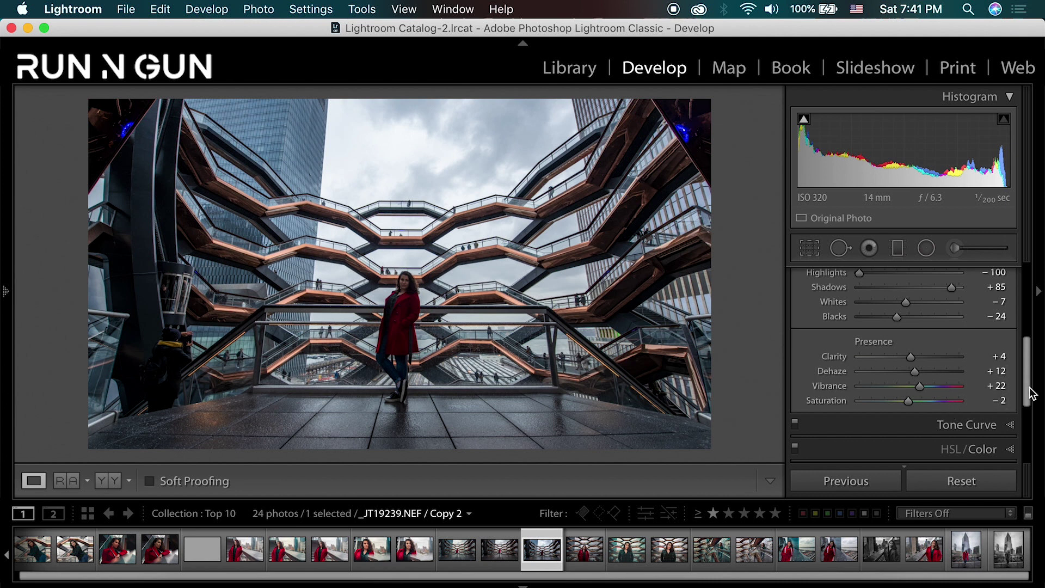
Shift the photo slightly upward inside the 16 x 9 crop frame and apply the crop
{"action": "left_click", "coordinate": [809, 248]}
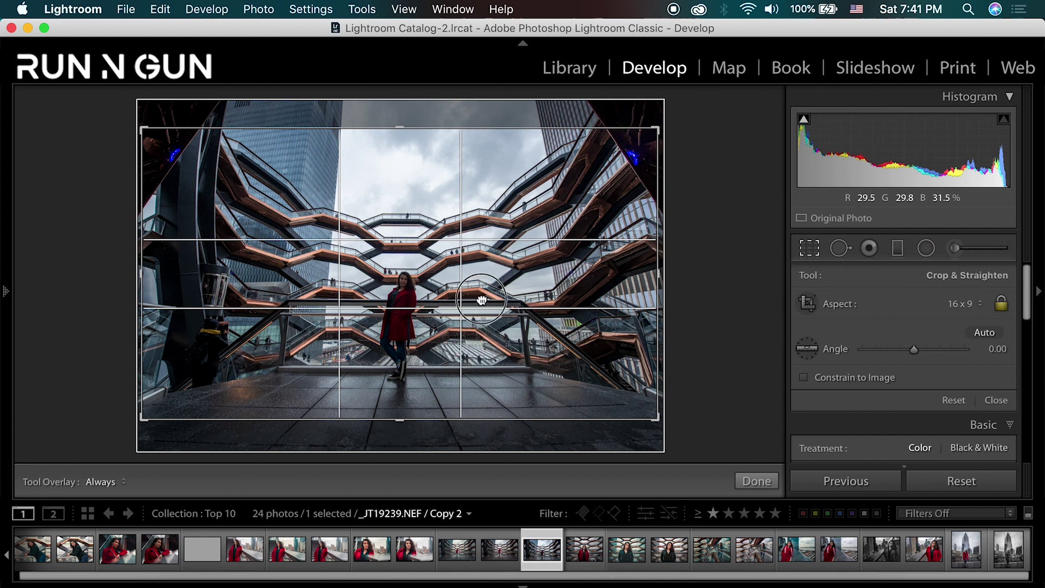
{"action": "left_click_drag", "start_coordinate": [482, 300], "coordinate": [483, 286]}
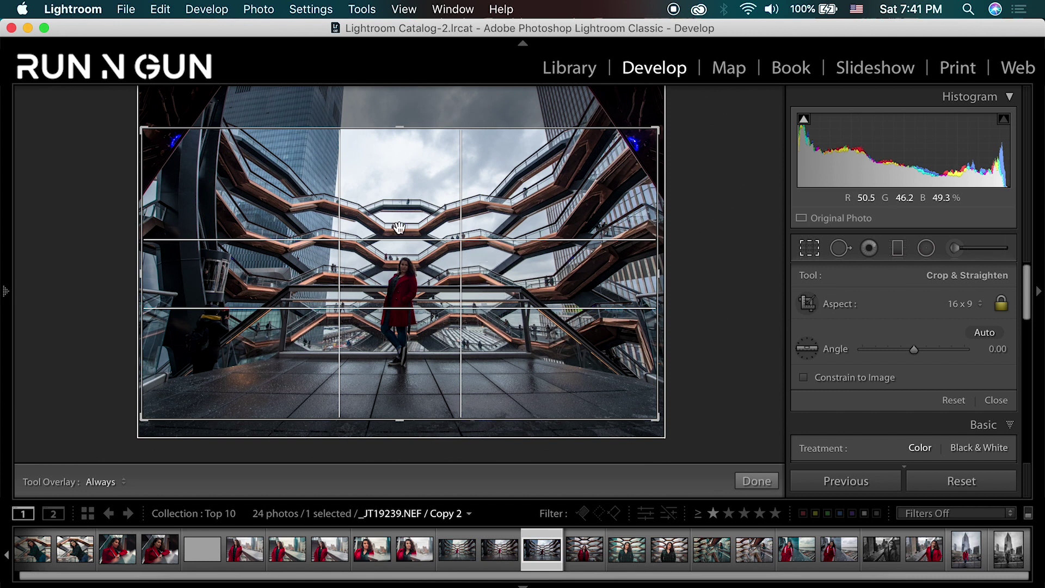
{"action": "key", "text": "Return"}
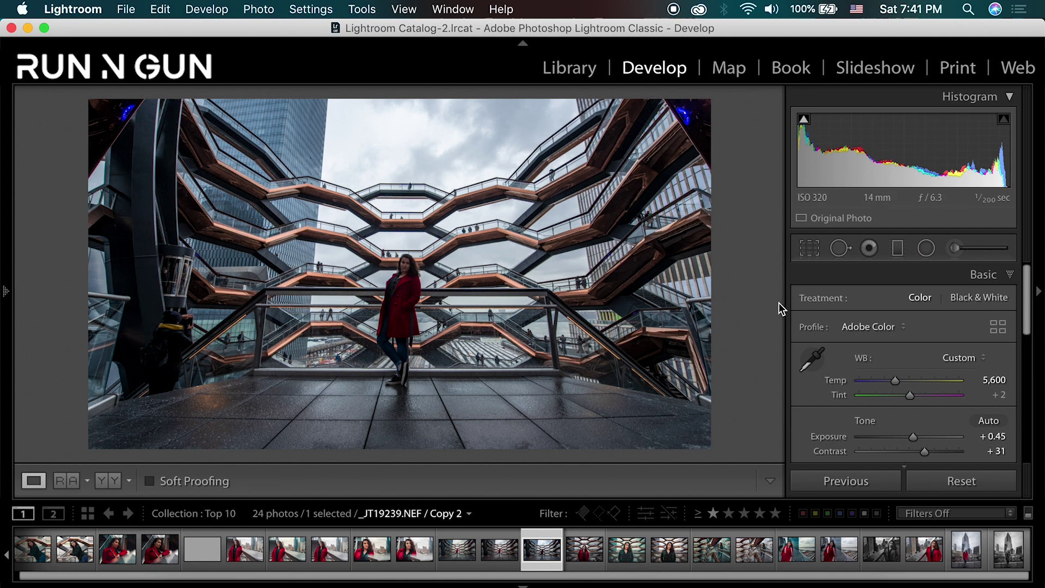
Try Temp at 6,200, sample a white balance neutral near the woman's raised shoe in close-up, and set Temp to 6,184
{"action": "left_click_drag", "start_coordinate": [896, 387], "coordinate": [903, 388]}
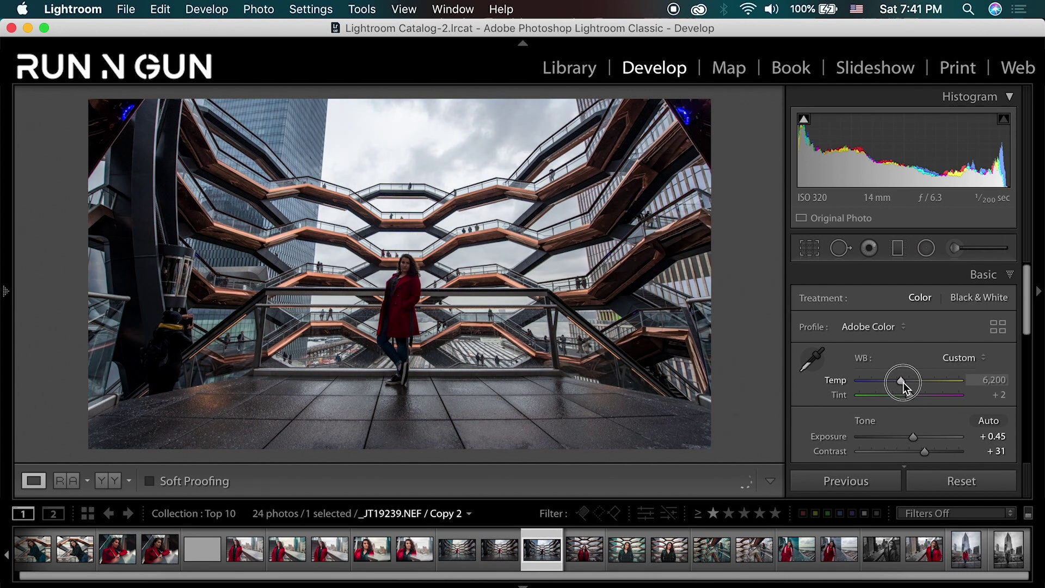
{"action": "left_click", "coordinate": [411, 387]}
{"action": "left_click", "coordinate": [811, 358]}
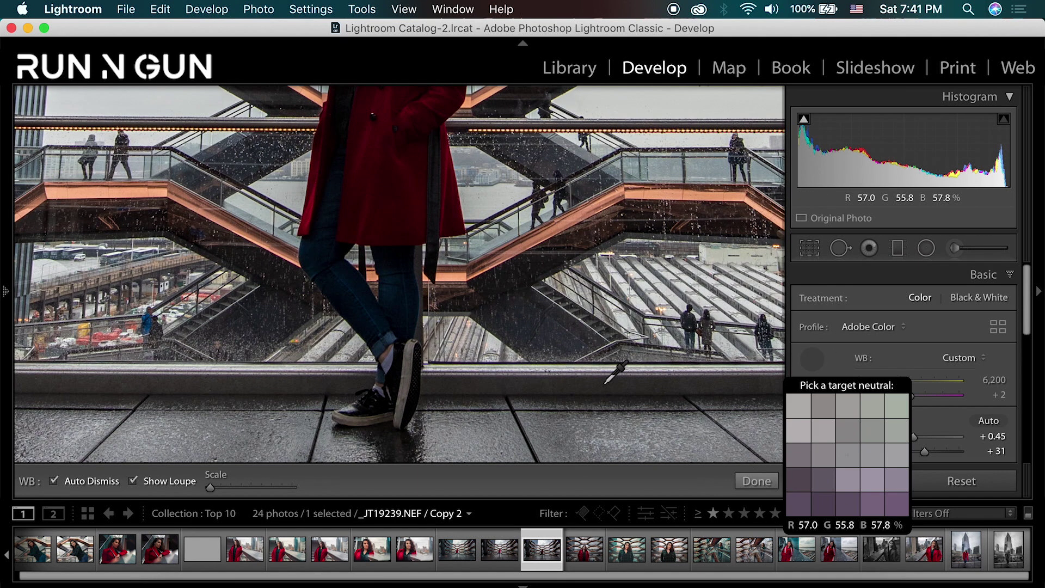
{"action": "left_click", "coordinate": [405, 374]}
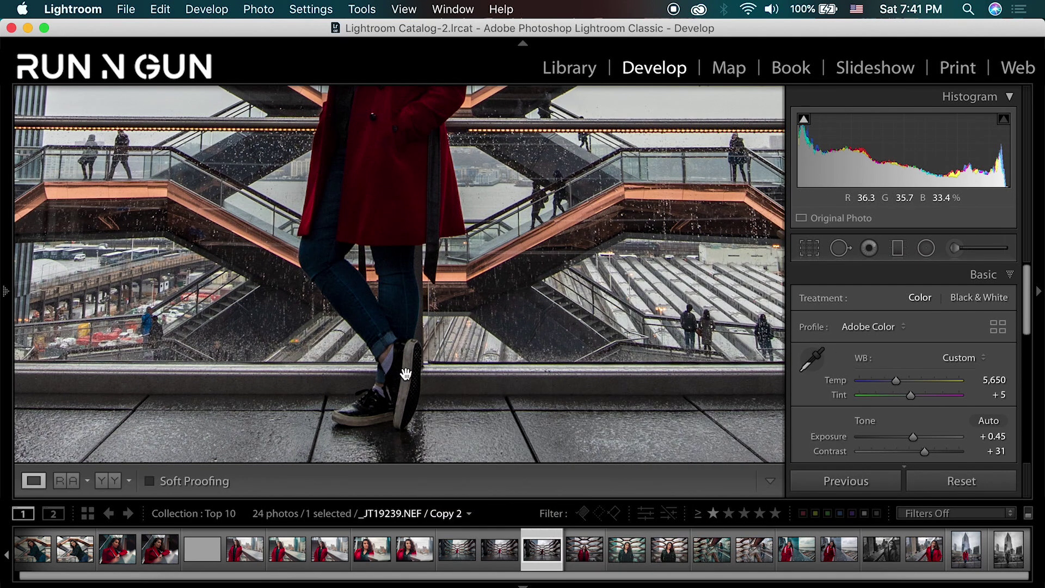
{"action": "left_click", "coordinate": [407, 376]}
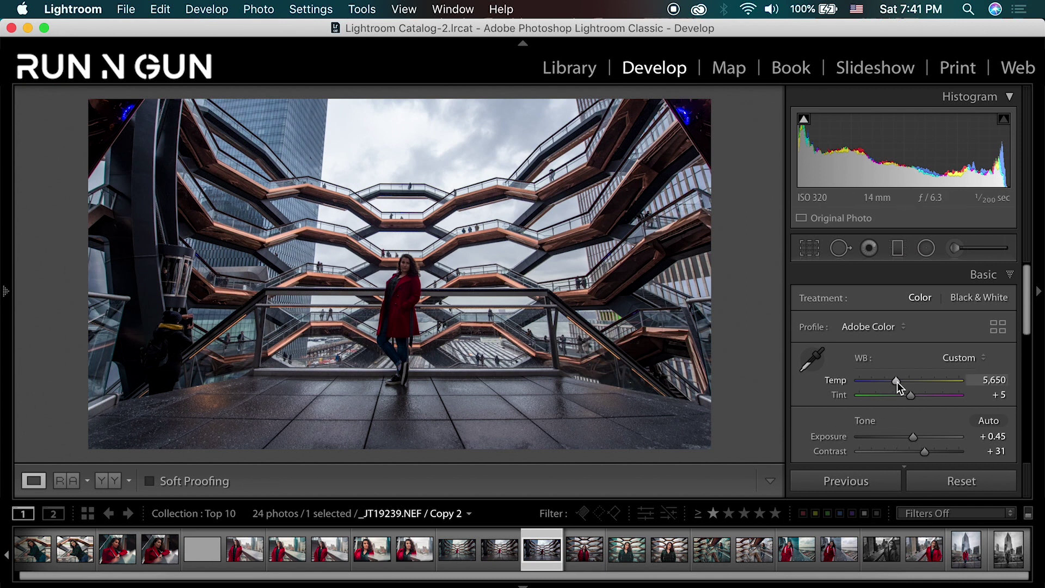
{"action": "left_click_drag", "start_coordinate": [895, 380], "coordinate": [901, 380]}
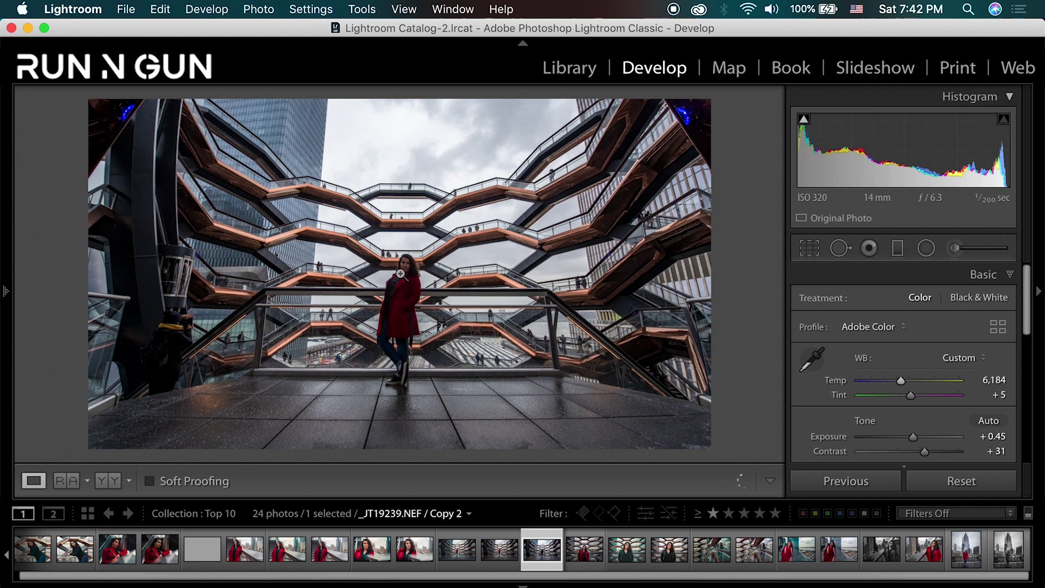
Reset all of the photo's settings to compare with the unedited original, and undo the reset
{"action": "left_click_drag", "start_coordinate": [473, 298], "coordinate": [476, 298]}
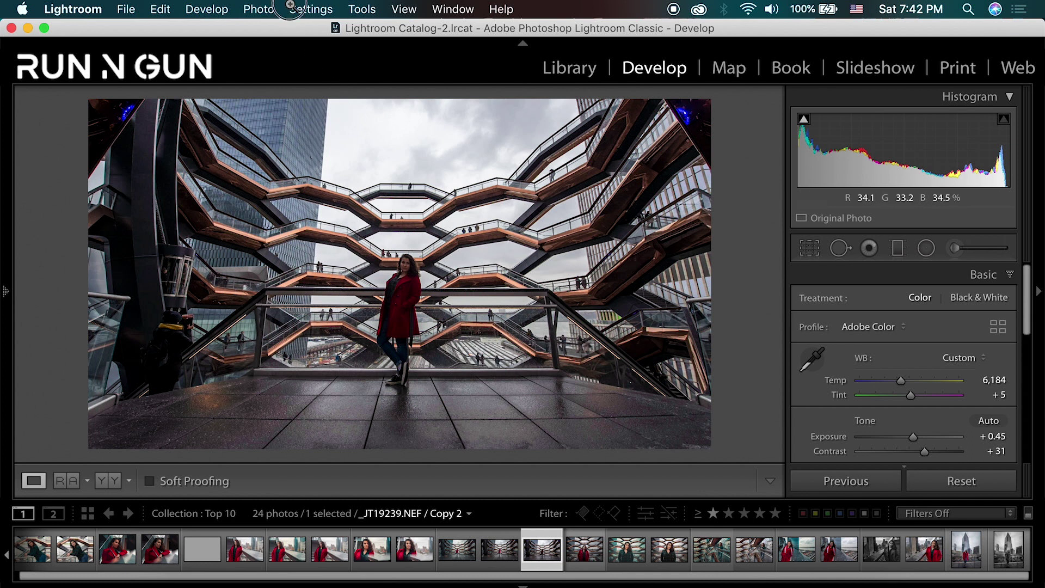
{"action": "left_click", "coordinate": [310, 10]}
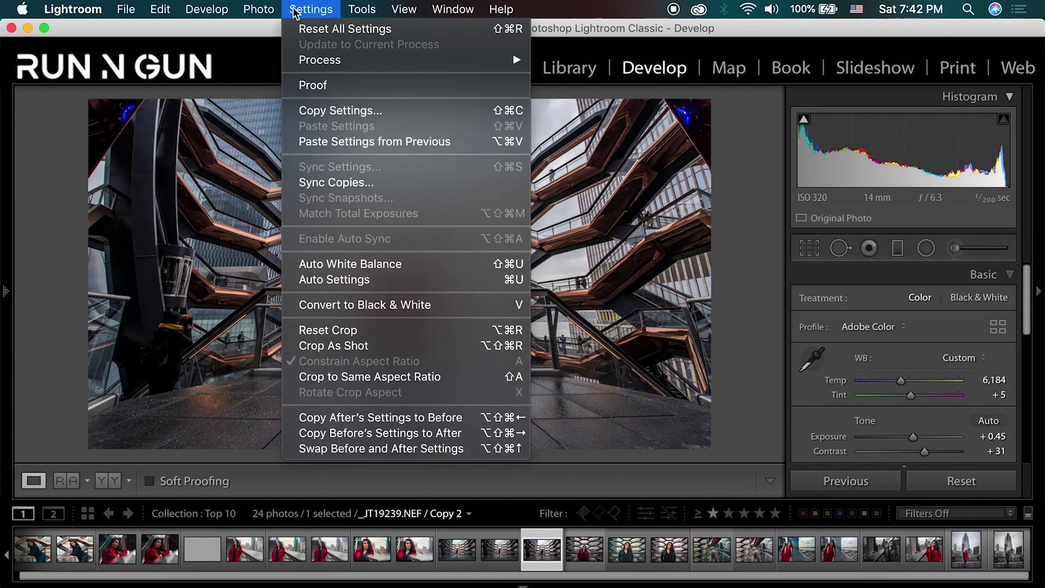
{"action": "left_click", "coordinate": [324, 27]}
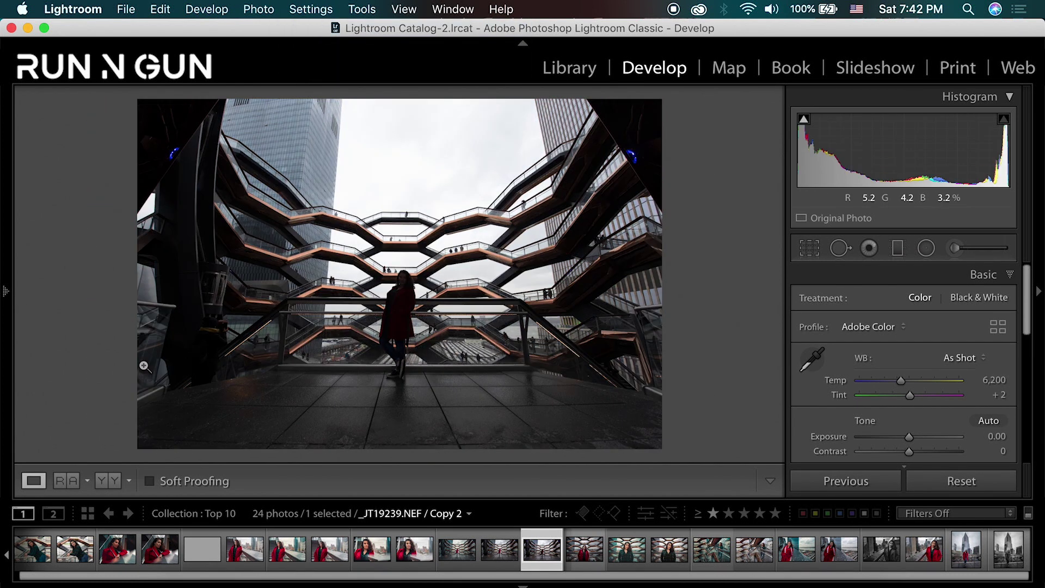
{"action": "key", "text": "super+z"}
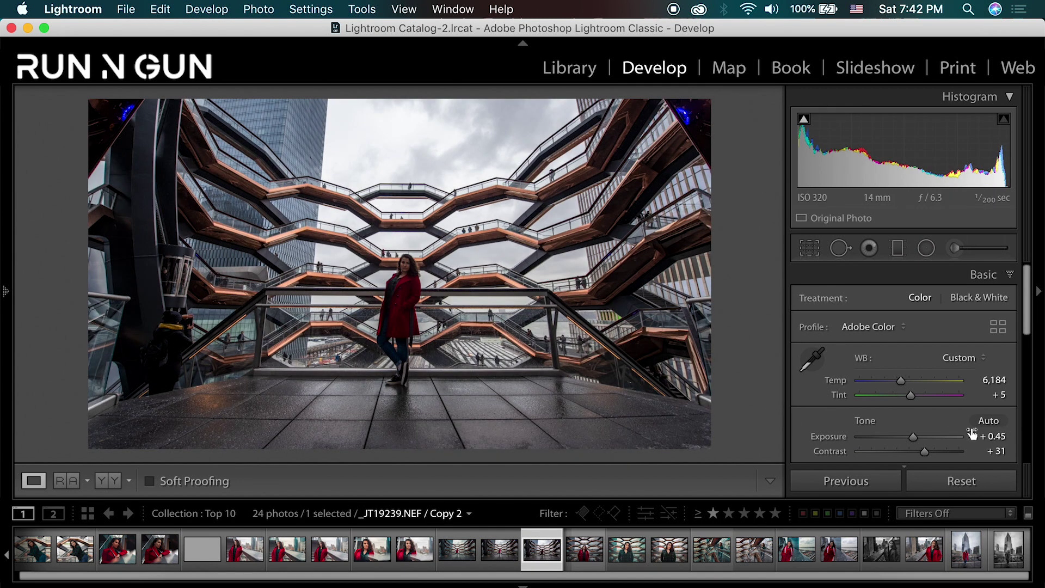
Review the Basic tone settings and set Exposure to +0.40
{"action": "left_click_drag", "start_coordinate": [1025, 323], "coordinate": [1031, 357]}
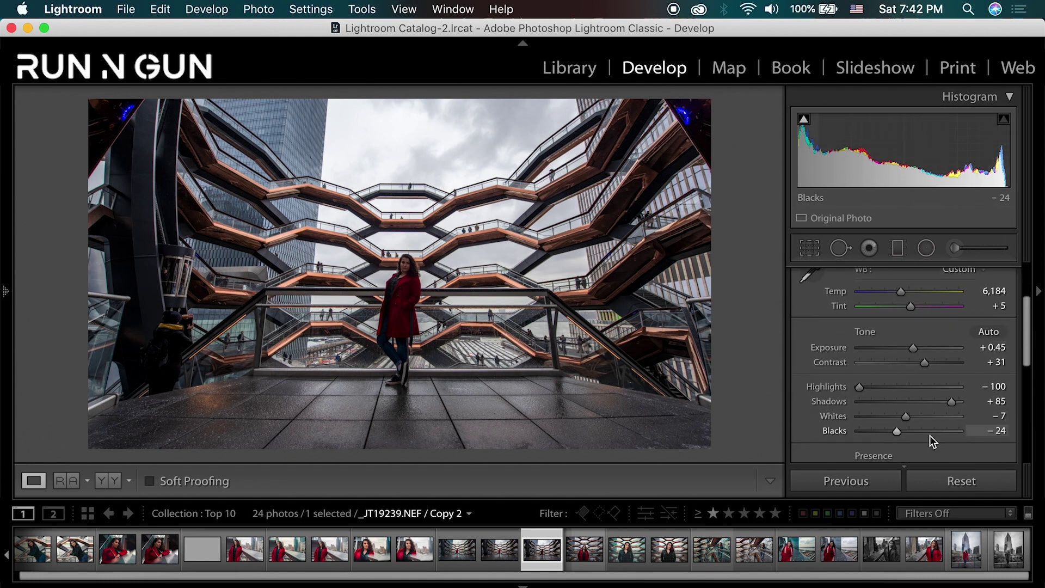
{"action": "scroll", "coordinate": [1010, 319], "scroll_direction": "up", "scroll_amount": 2}
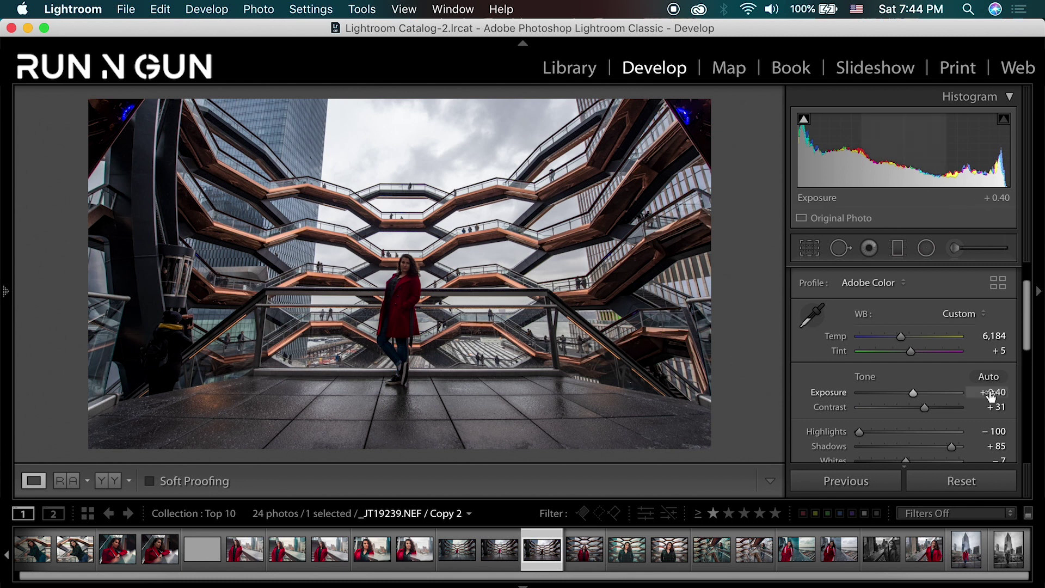
Draw a graduated filter with Exposure 0.00 from the top of the sky down to the woman, and check its mask overlay
{"action": "left_click", "coordinate": [897, 248]}
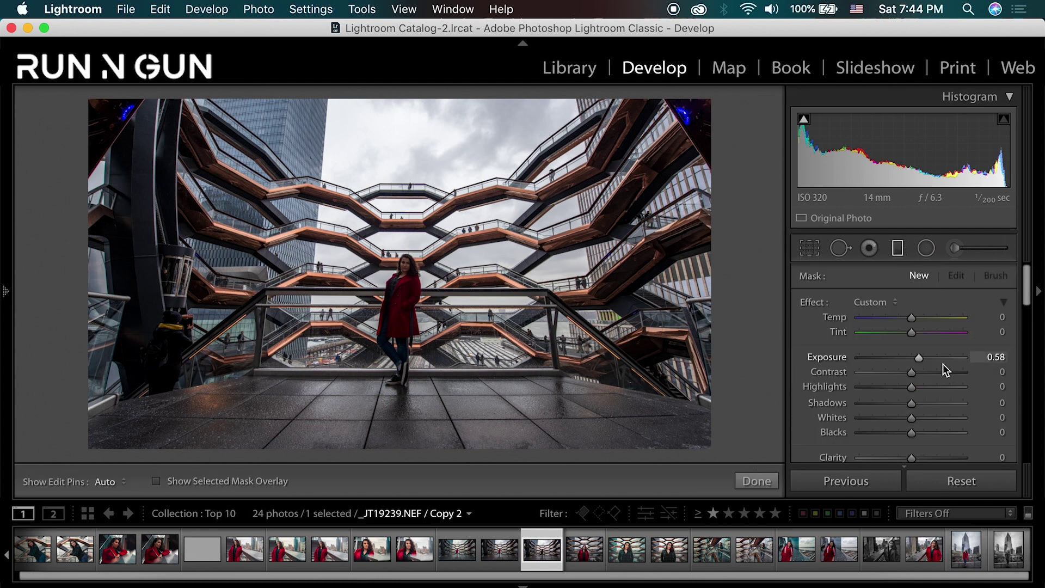
{"action": "double_click", "coordinate": [920, 360]}
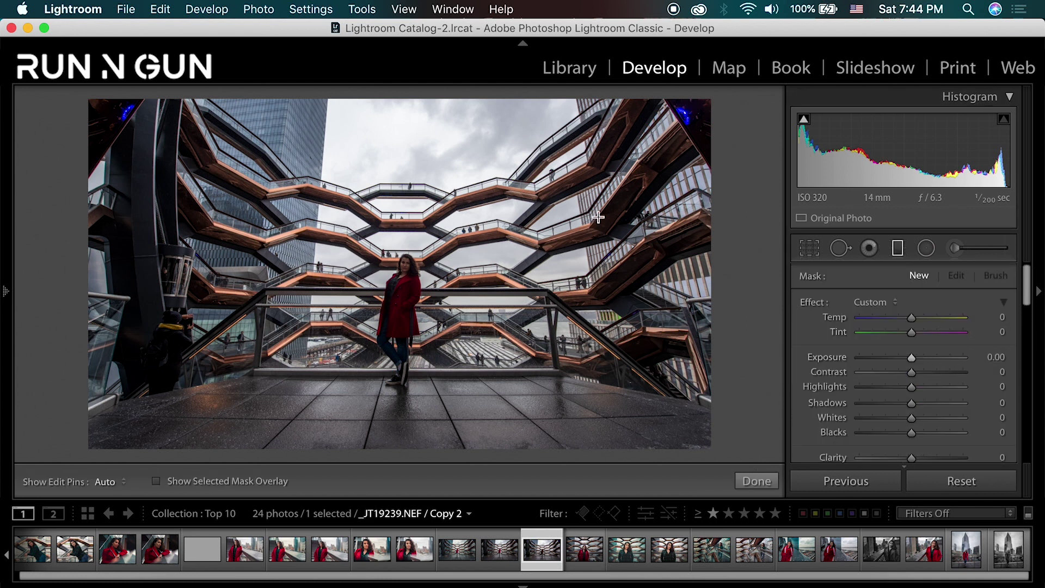
{"action": "left_click_drag", "start_coordinate": [413, 105], "coordinate": [410, 295]}
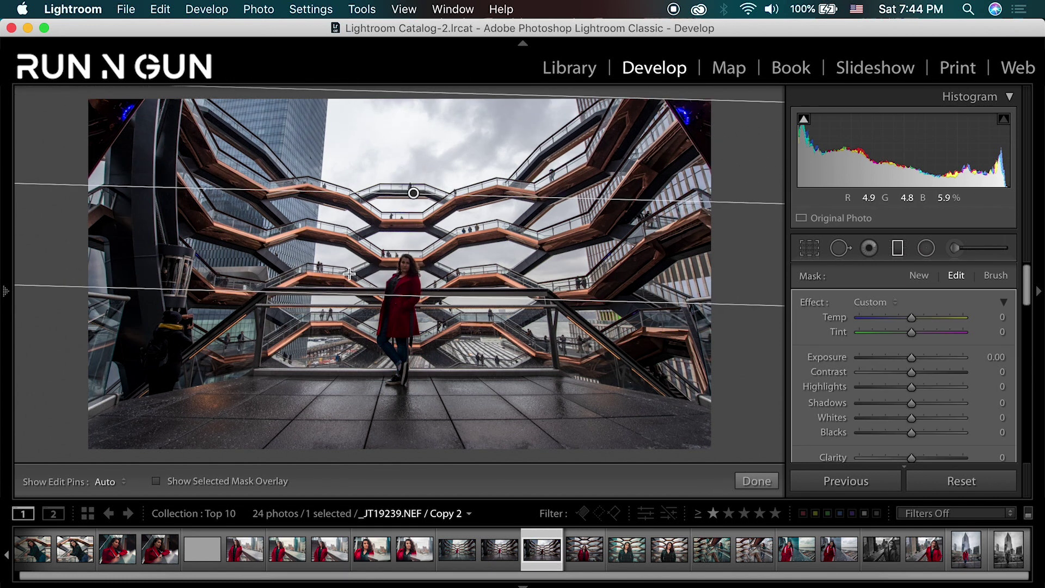
{"action": "left_click", "coordinate": [157, 481]}
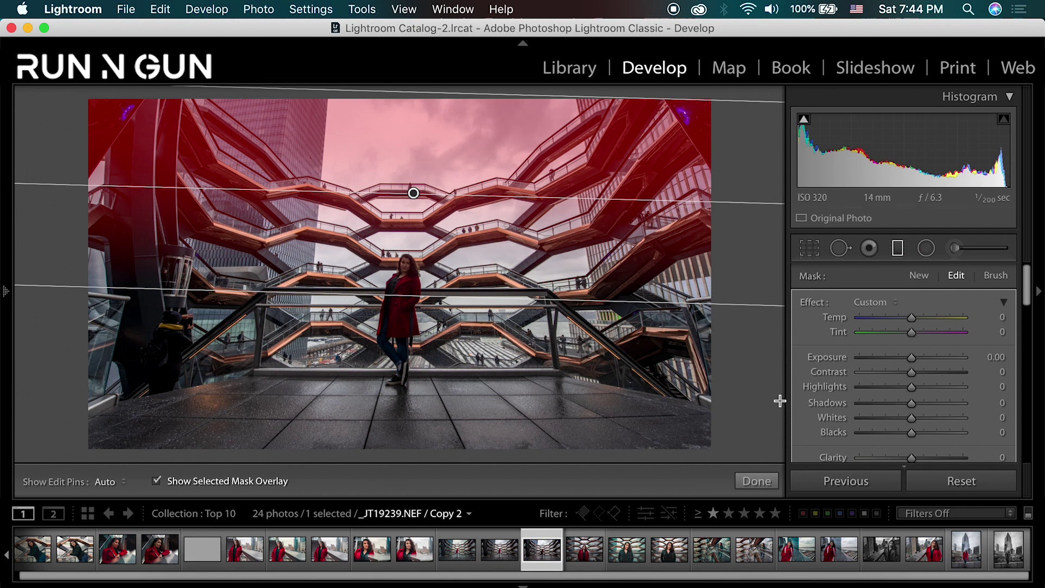
{"action": "left_click", "coordinate": [157, 481]}
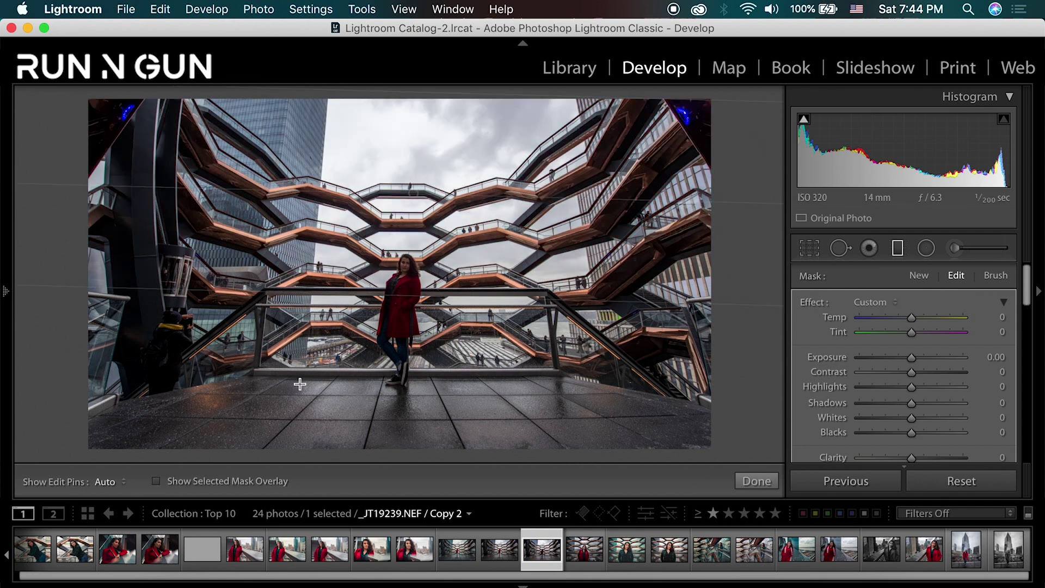
Test the graduated filter at Exposure −1.50 in several positions over the sky and walkways, and delete the filter
{"action": "left_click_drag", "start_coordinate": [913, 358], "coordinate": [892, 360]}
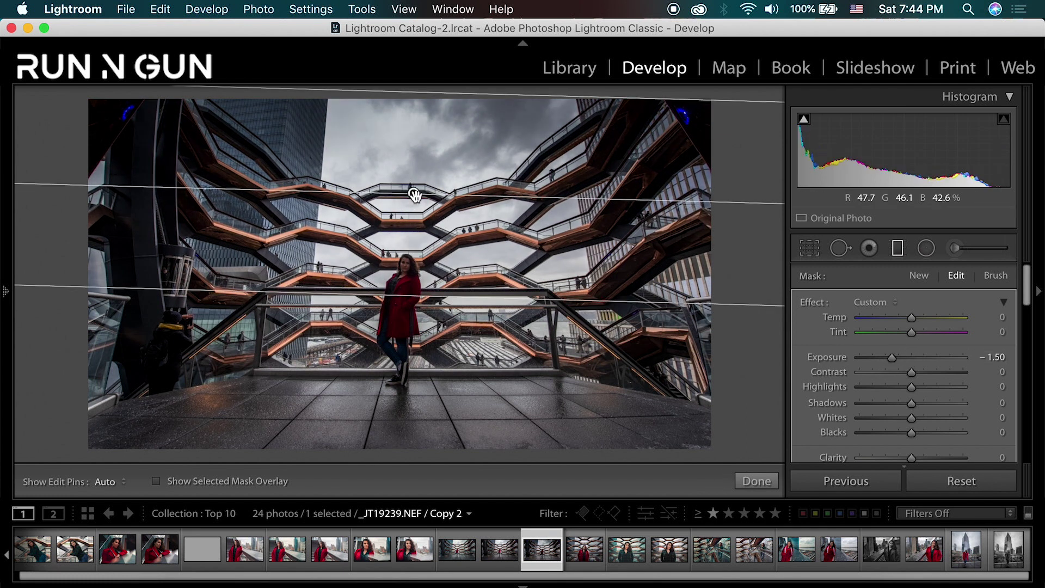
{"action": "mouse_move", "coordinate": [414, 195]}
{"action": "left_mouse_down"}
{"action": "mouse_move", "coordinate": [414, 237]}
{"action": "mouse_move", "coordinate": [415, 175]}
{"action": "left_mouse_up"}
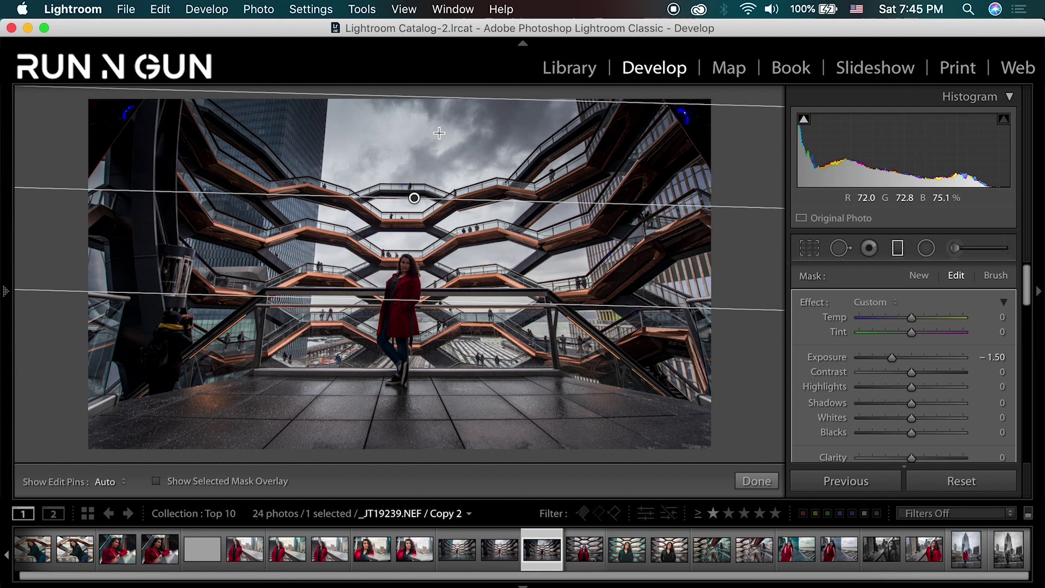
{"action": "left_click_drag", "start_coordinate": [412, 198], "coordinate": [435, 224]}
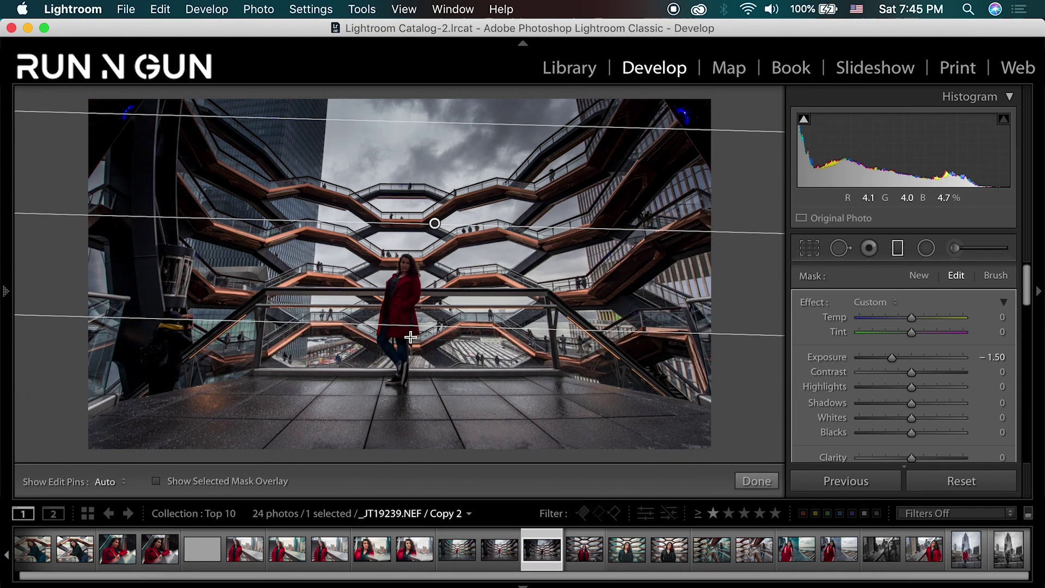
{"action": "left_click_drag", "start_coordinate": [435, 223], "coordinate": [406, 219]}
{"action": "mouse_move", "coordinate": [495, 223]}
{"action": "left_mouse_down"}
{"action": "mouse_move", "coordinate": [497, 203]}
{"action": "mouse_move", "coordinate": [476, 175]}
{"action": "mouse_move", "coordinate": [430, 158]}
{"action": "mouse_move", "coordinate": [490, 217]}
{"action": "left_mouse_up"}
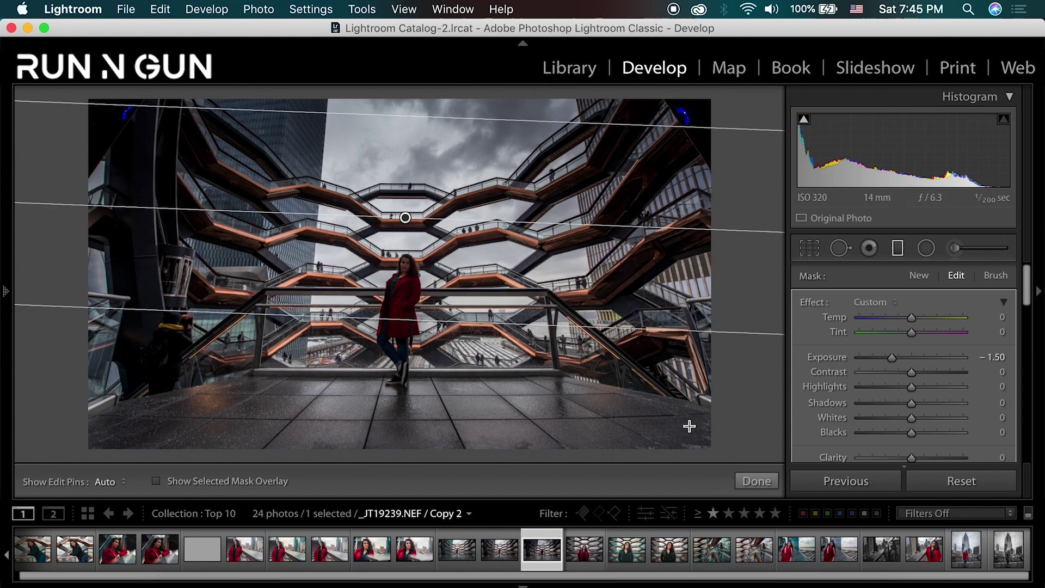
{"action": "key", "text": "Delete"}
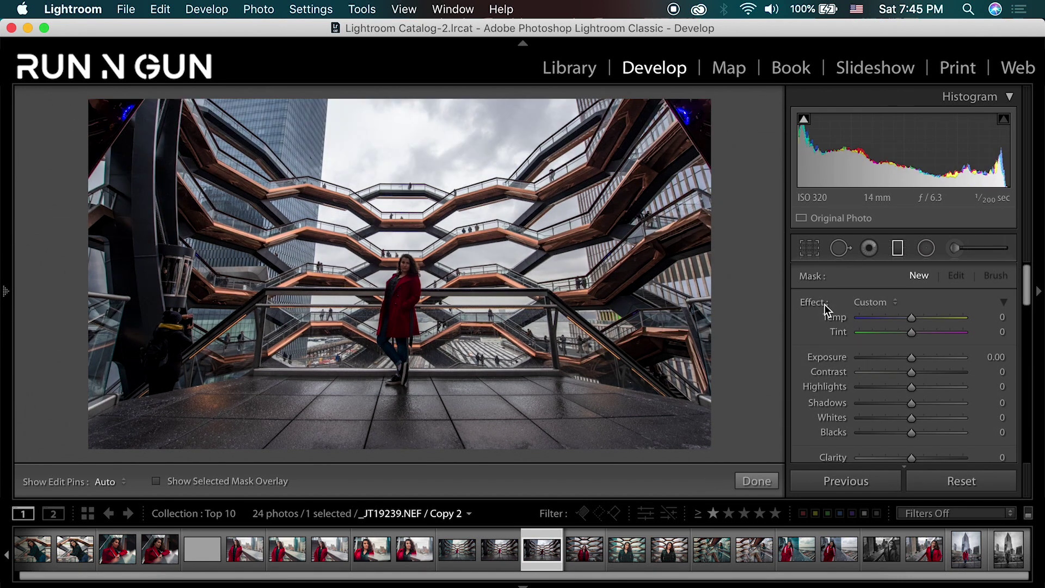
Draw an upright elliptical radial filter around the woman and center it on her
{"action": "left_click", "coordinate": [927, 249]}
{"action": "left_click_drag", "start_coordinate": [416, 249], "coordinate": [374, 341]}
{"action": "left_click_drag", "start_coordinate": [416, 249], "coordinate": [399, 321]}
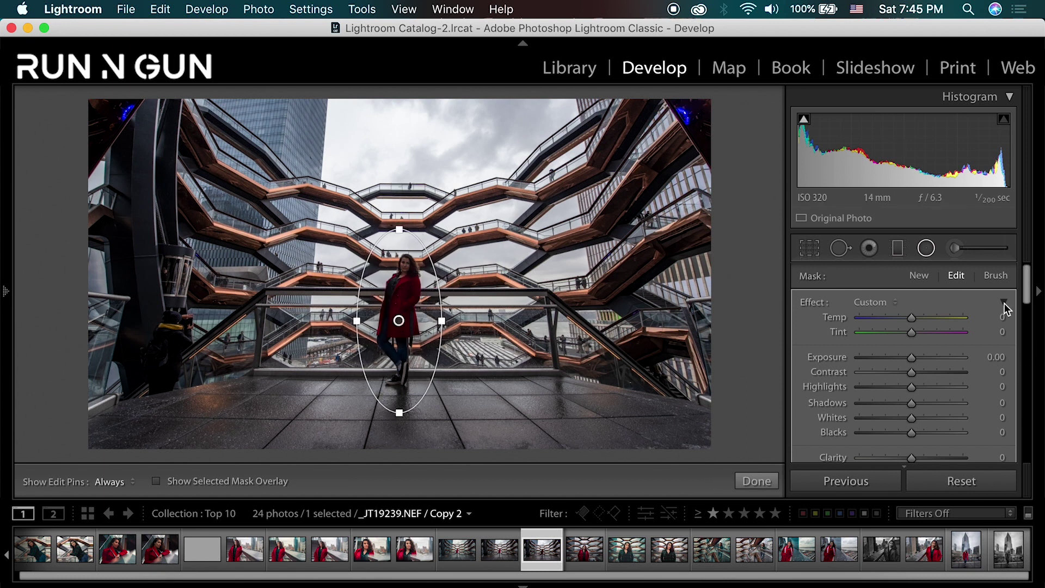
Set the woman's radial filter to Exposure 1.04, Temp 7, Whites 21 and Highlights −13
{"action": "left_click_drag", "start_coordinate": [910, 357], "coordinate": [923, 355]}
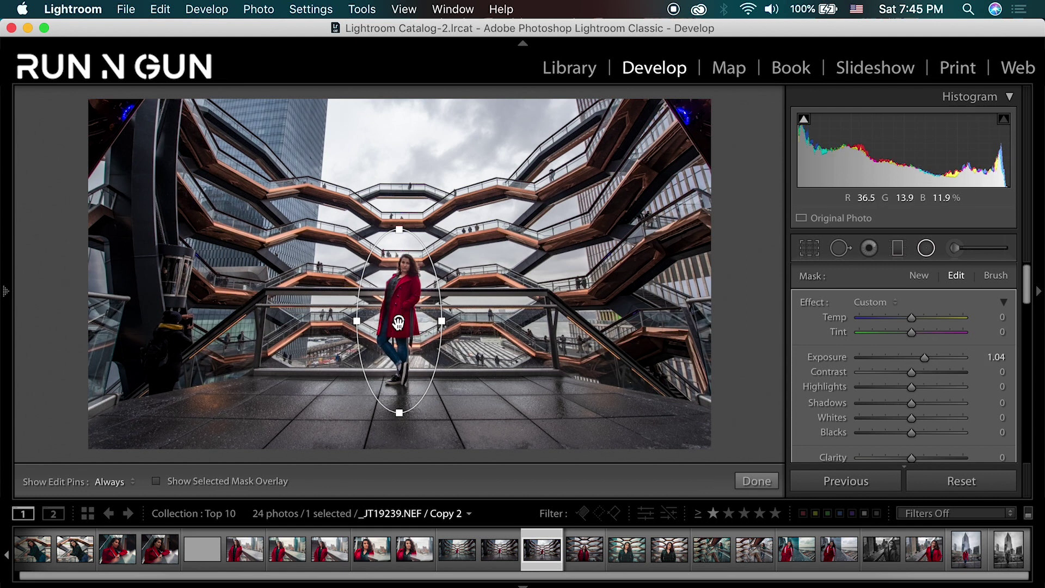
{"action": "scroll", "coordinate": [1012, 296], "scroll_direction": "down", "scroll_amount": 1}
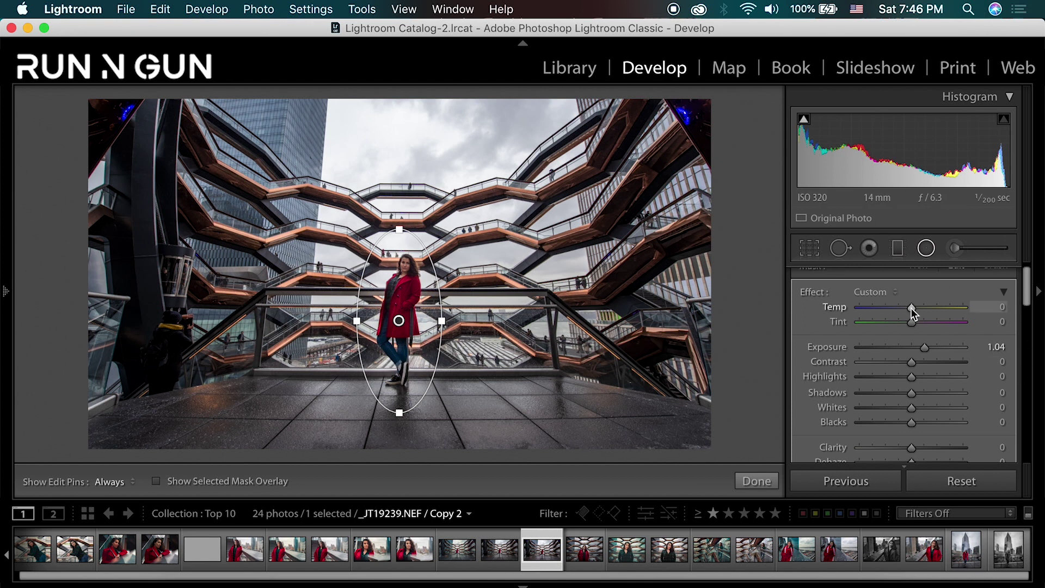
{"action": "left_click_drag", "start_coordinate": [910, 308], "coordinate": [914, 306]}
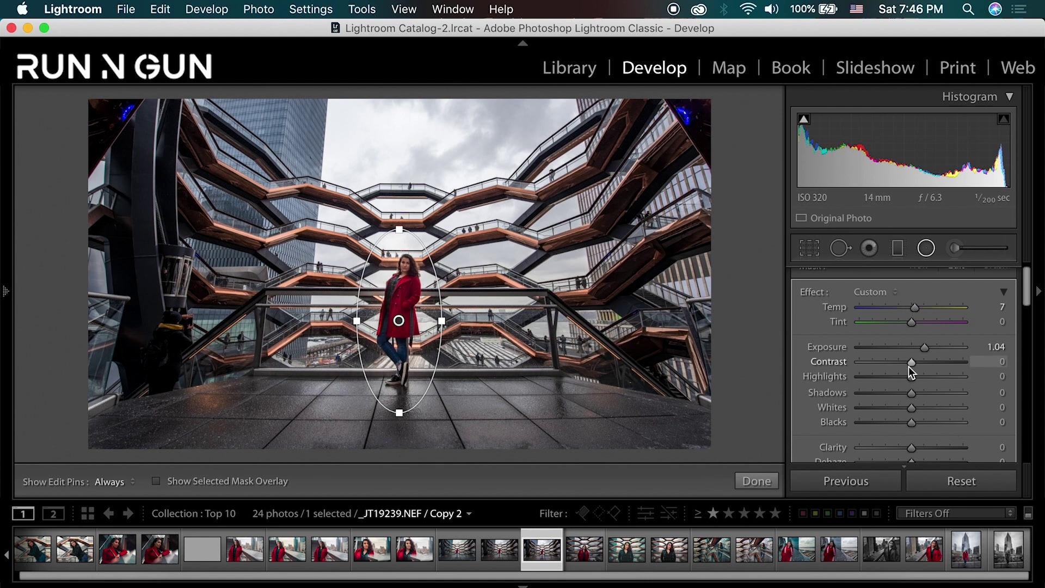
{"action": "mouse_move", "coordinate": [909, 379]}
{"action": "left_mouse_down"}
{"action": "mouse_move", "coordinate": [932, 377]}
{"action": "mouse_move", "coordinate": [912, 385]}
{"action": "mouse_move", "coordinate": [925, 407]}
{"action": "mouse_move", "coordinate": [901, 379]}
{"action": "left_mouse_up"}
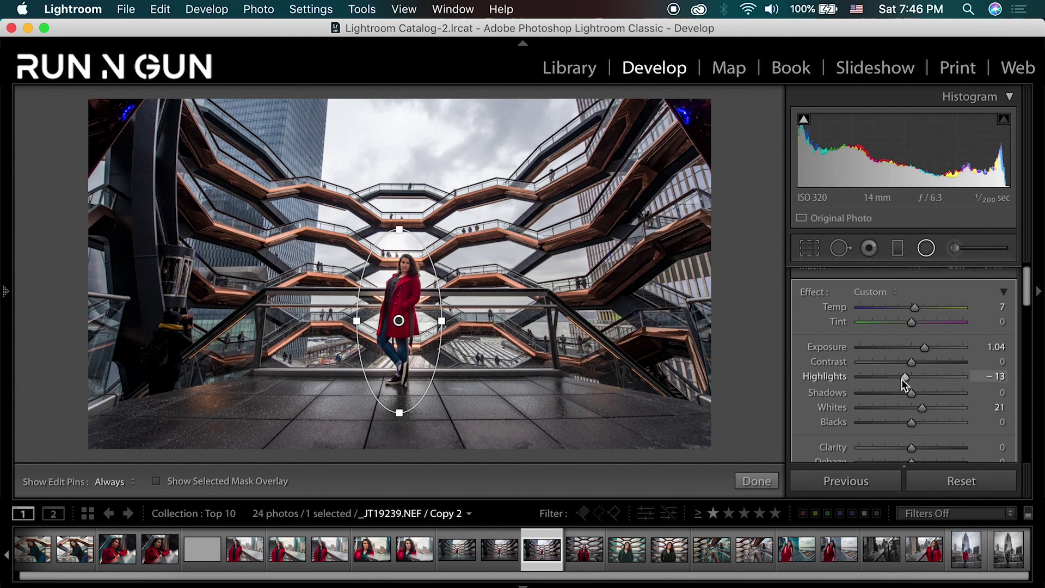
Test the woman's radial filter with a Feather of 0 while its mask overlay is shown, and hide the overlay
{"action": "left_click_drag", "start_coordinate": [1026, 297], "coordinate": [1028, 325]}
{"action": "left_click", "coordinate": [156, 481]}
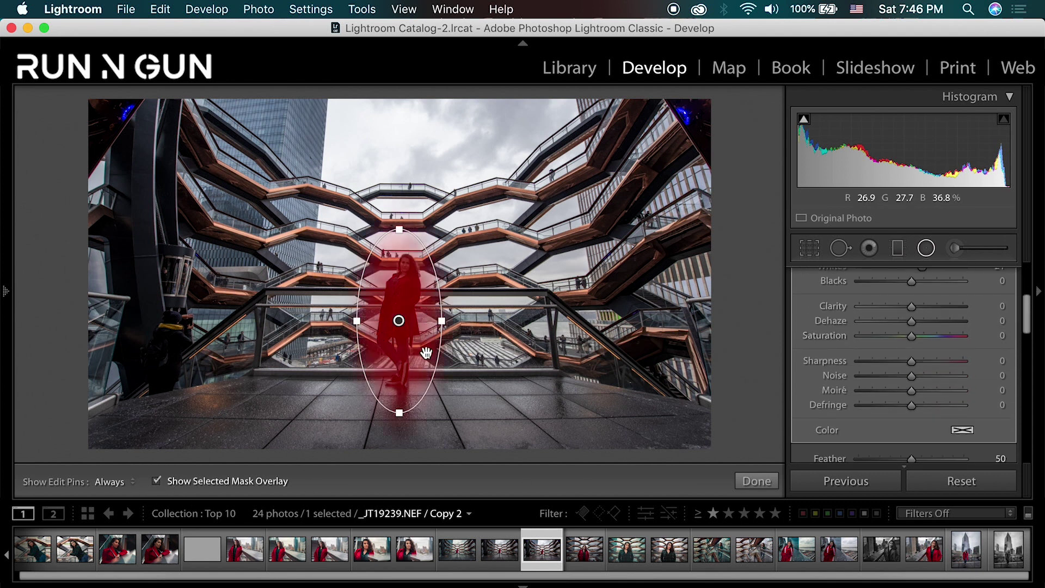
{"action": "left_click_drag", "start_coordinate": [1028, 318], "coordinate": [1030, 340]}
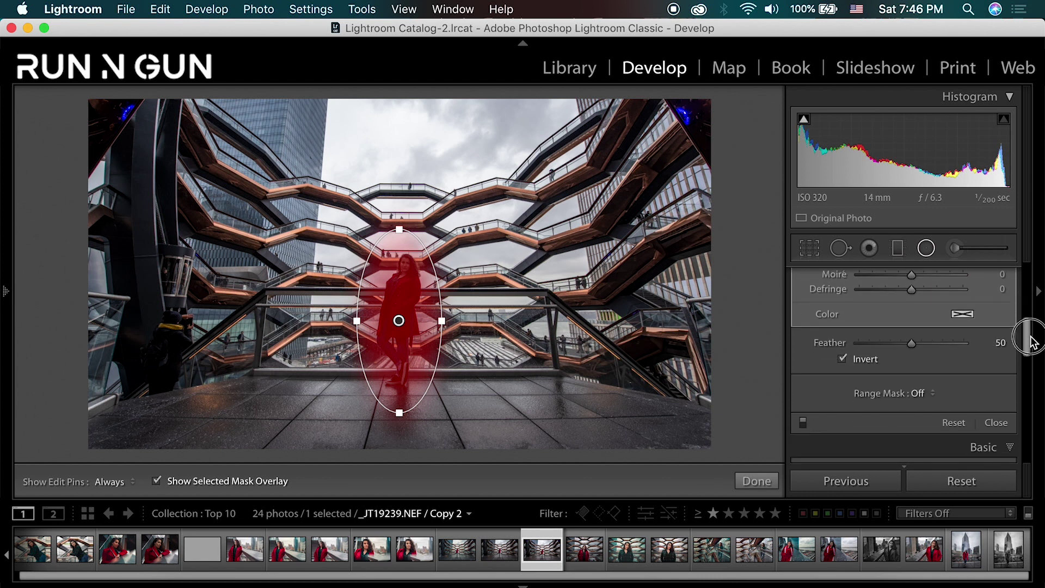
{"action": "left_click", "coordinate": [843, 359]}
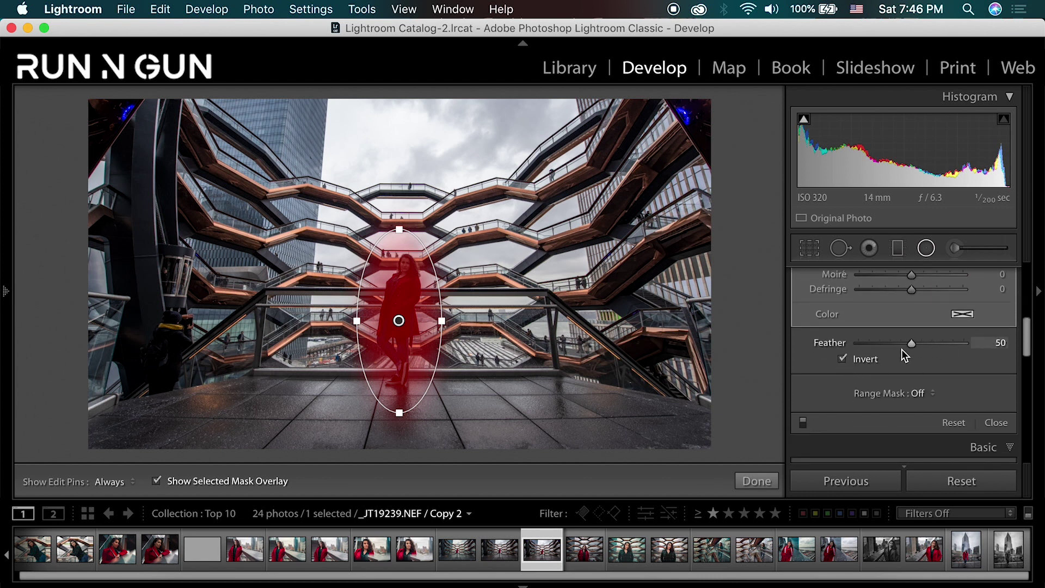
{"action": "left_click_drag", "start_coordinate": [910, 345], "coordinate": [956, 344]}
{"action": "left_click", "coordinate": [839, 351]}
{"action": "double_click", "coordinate": [840, 351]}
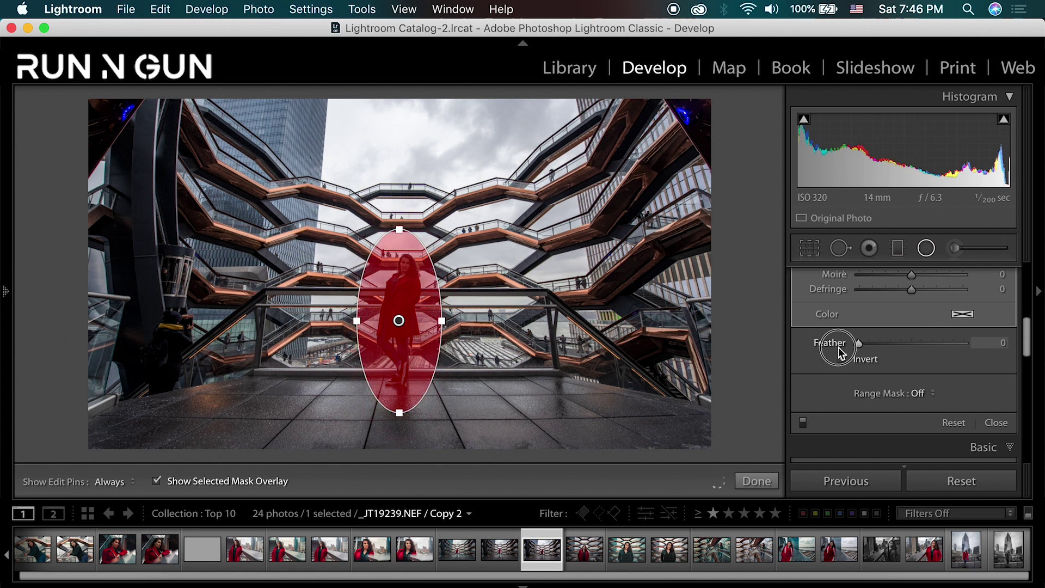
{"action": "left_click", "coordinate": [156, 480]}
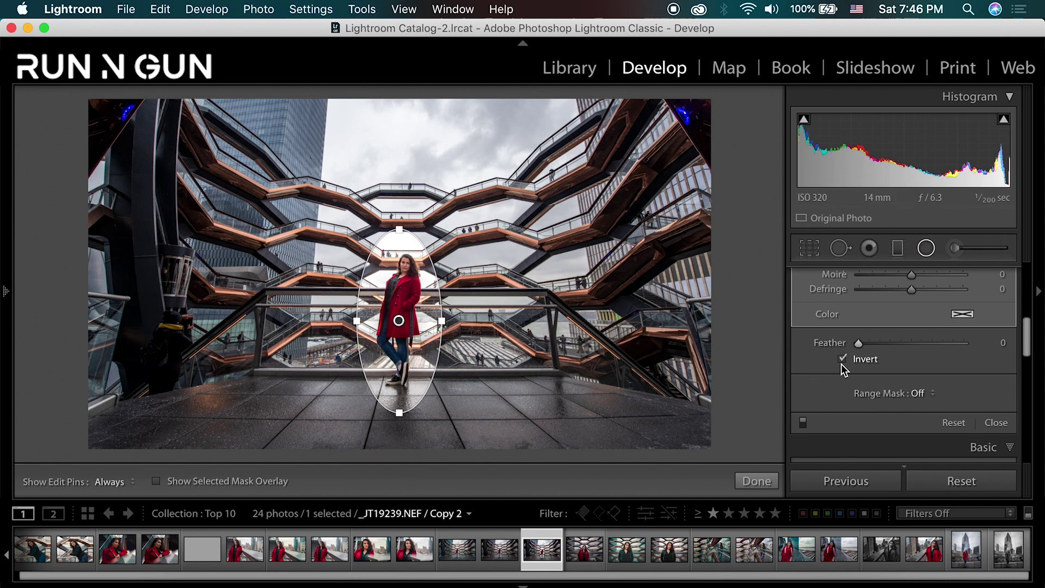
Set the radial filter's Feather to 100 and check its mask overlay
{"action": "left_click", "coordinate": [862, 343]}
{"action": "left_click_drag", "start_coordinate": [863, 343], "coordinate": [989, 357]}
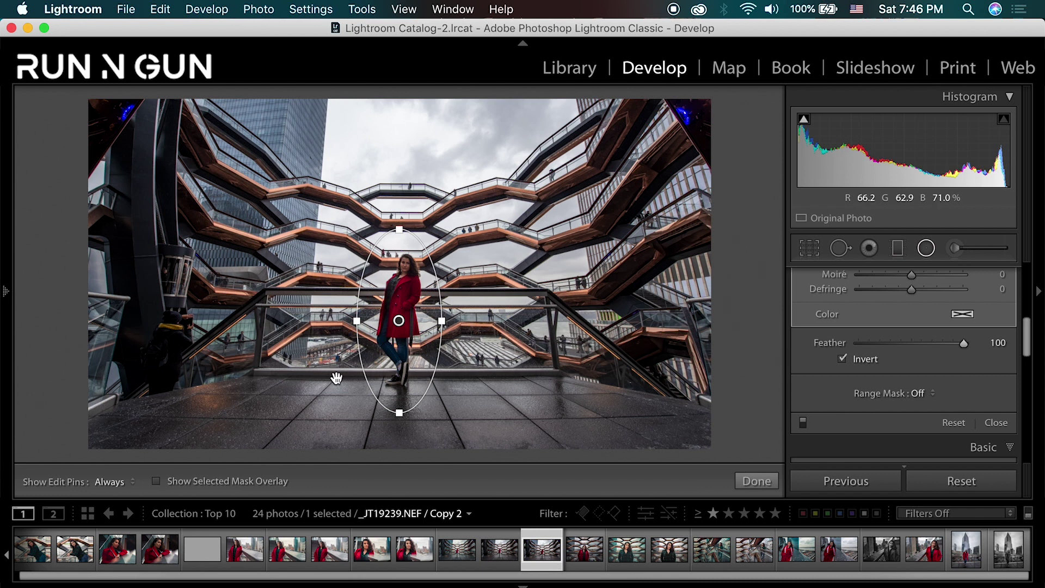
{"action": "left_click", "coordinate": [157, 481]}
{"action": "left_click", "coordinate": [157, 480]}
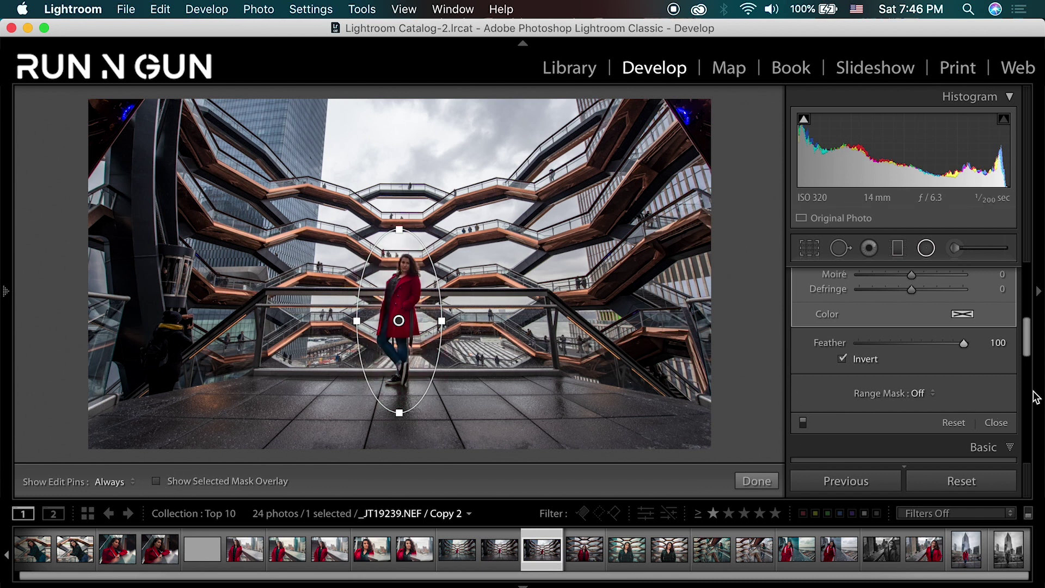
Set the woman's radial filter to Exposure 1.25 and Shadows 31, and finish the filter editing
{"action": "left_click_drag", "start_coordinate": [1030, 351], "coordinate": [1029, 328]}
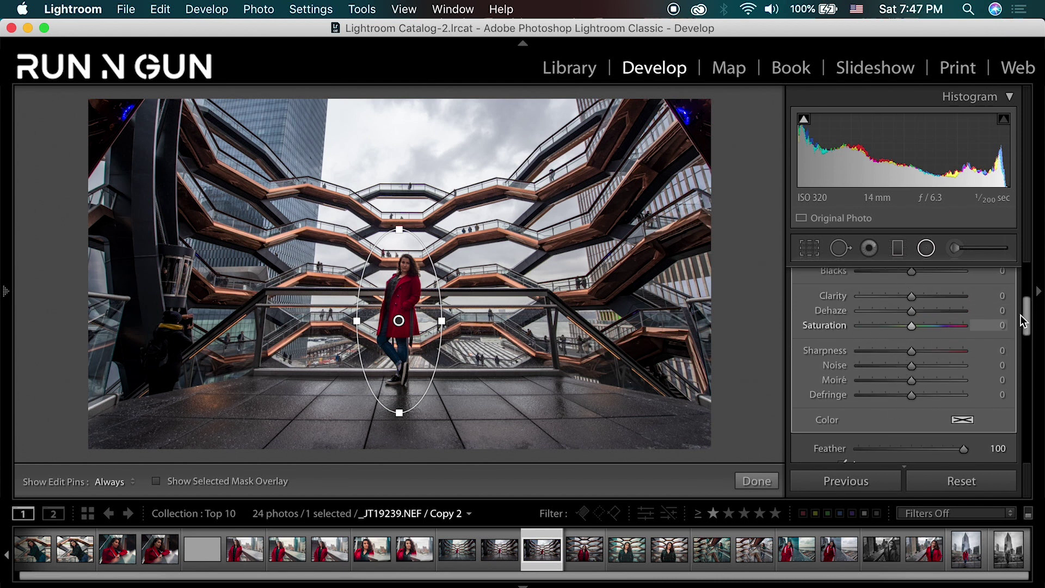
{"action": "left_click_drag", "start_coordinate": [1025, 316], "coordinate": [1018, 284]}
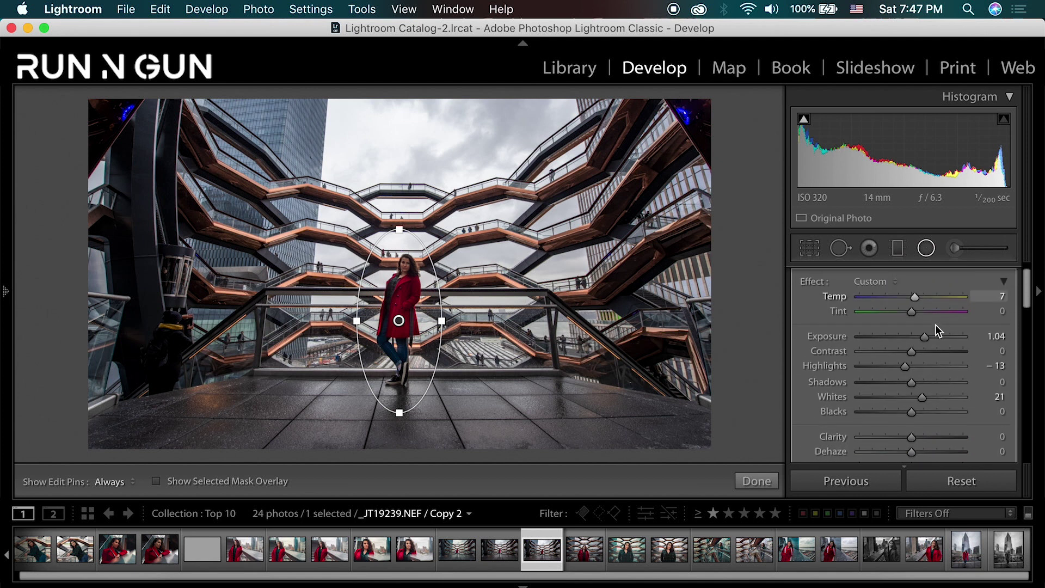
{"action": "left_click_drag", "start_coordinate": [926, 338], "coordinate": [929, 335]}
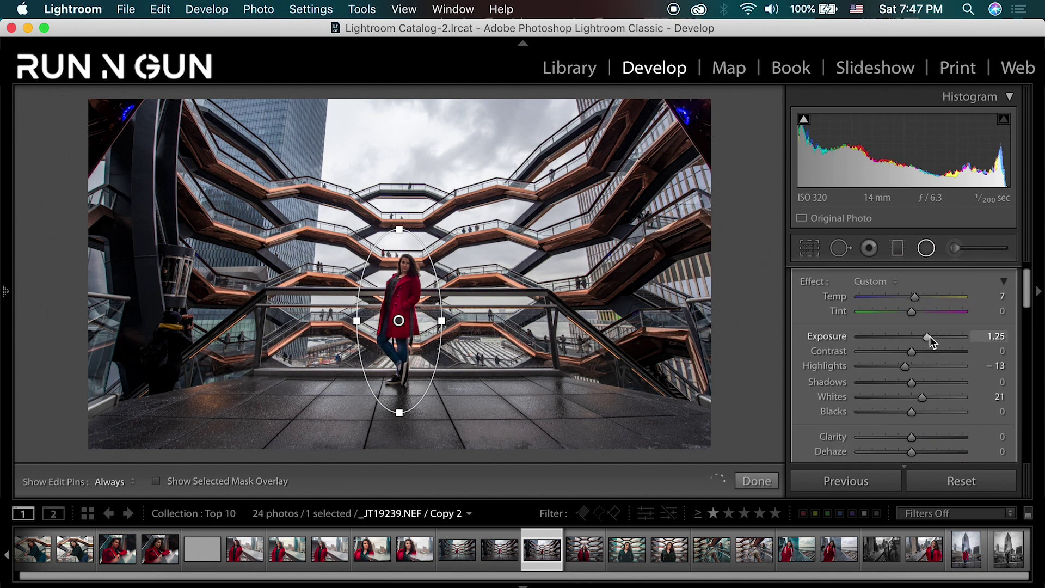
{"action": "left_click_drag", "start_coordinate": [909, 377], "coordinate": [922, 381]}
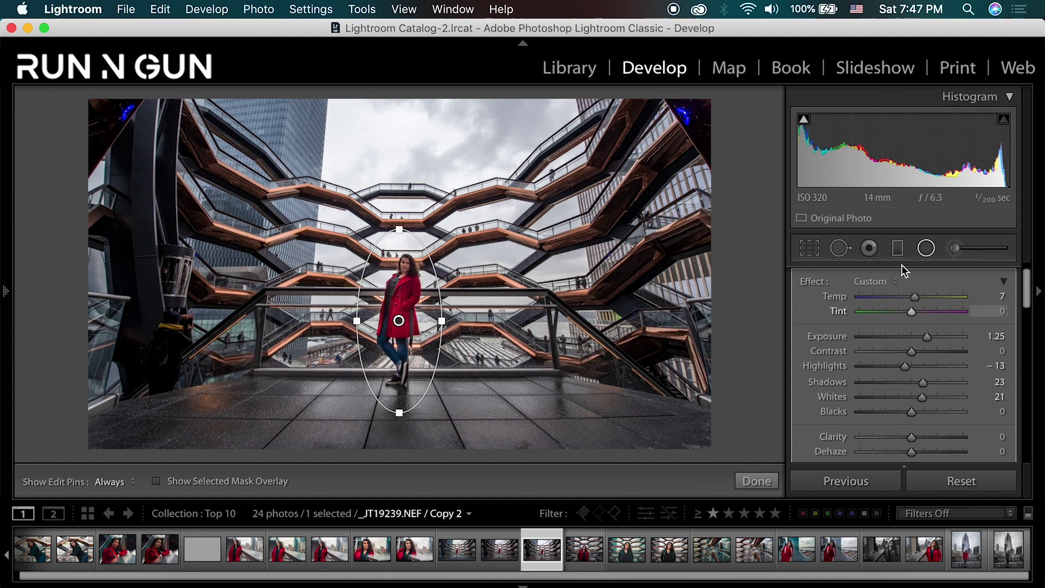
{"action": "scroll", "coordinate": [949, 364], "scroll_direction": "up", "scroll_amount": 1}
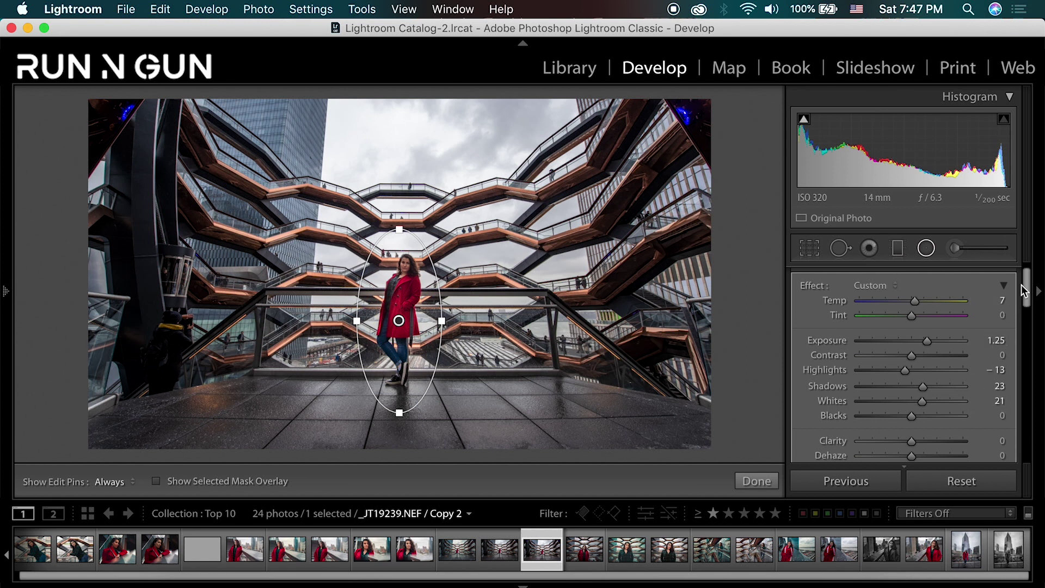
{"action": "left_click_drag", "start_coordinate": [1020, 290], "coordinate": [1022, 296]}
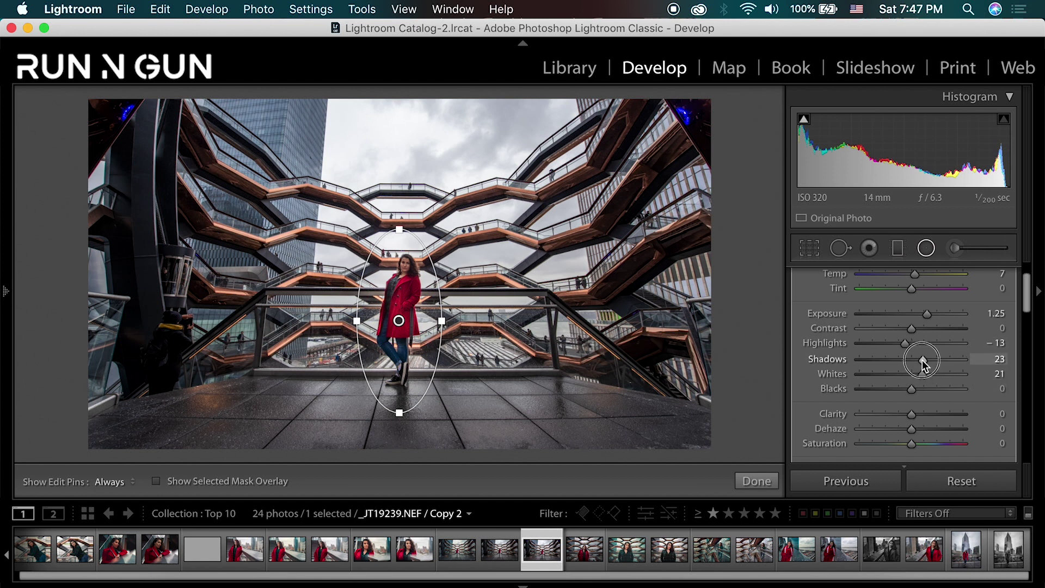
{"action": "left_click_drag", "start_coordinate": [920, 360], "coordinate": [973, 360]}
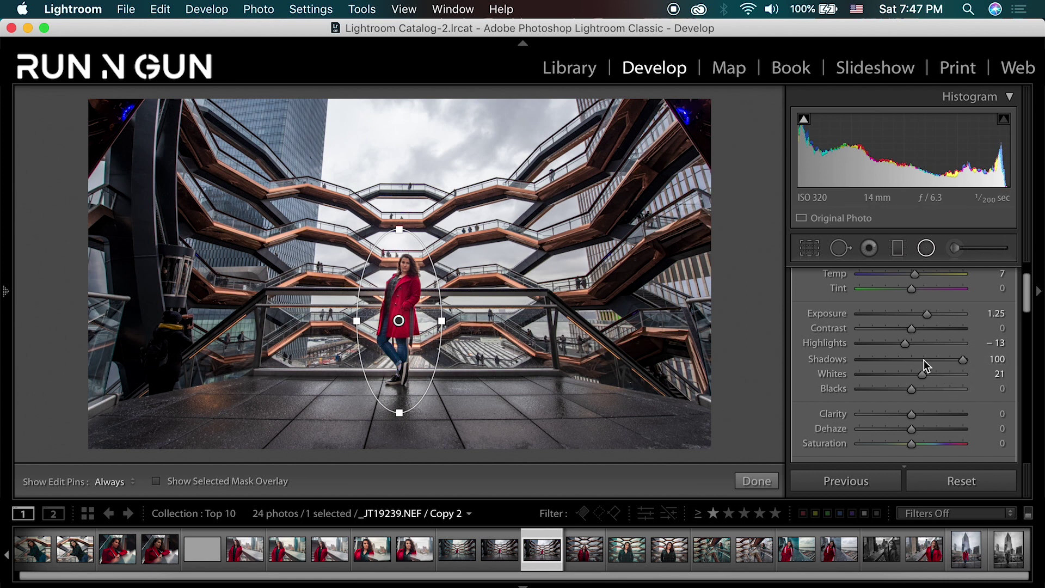
{"action": "left_click_drag", "start_coordinate": [909, 357], "coordinate": [927, 354]}
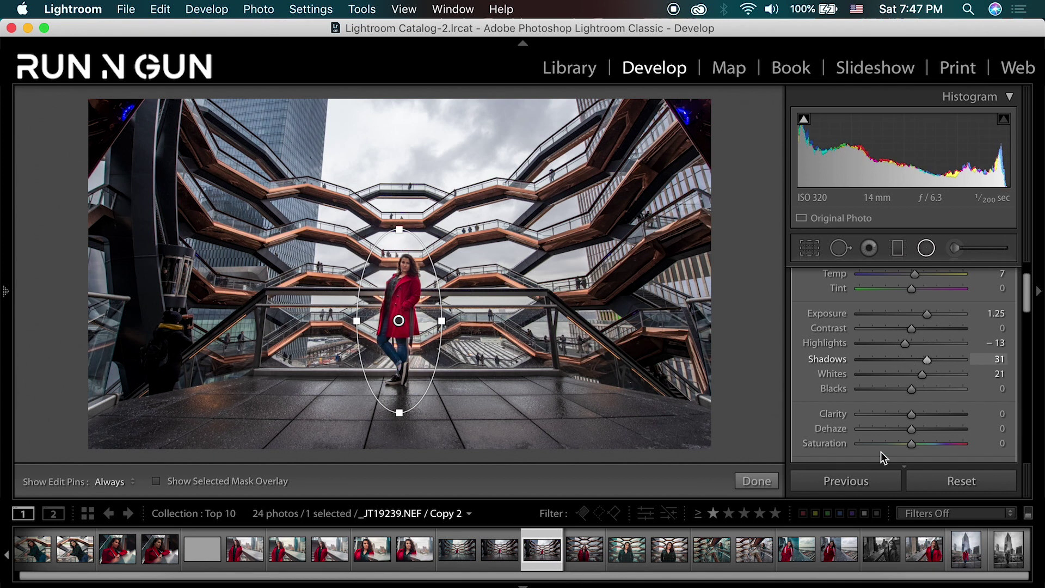
{"action": "left_click", "coordinate": [756, 481]}
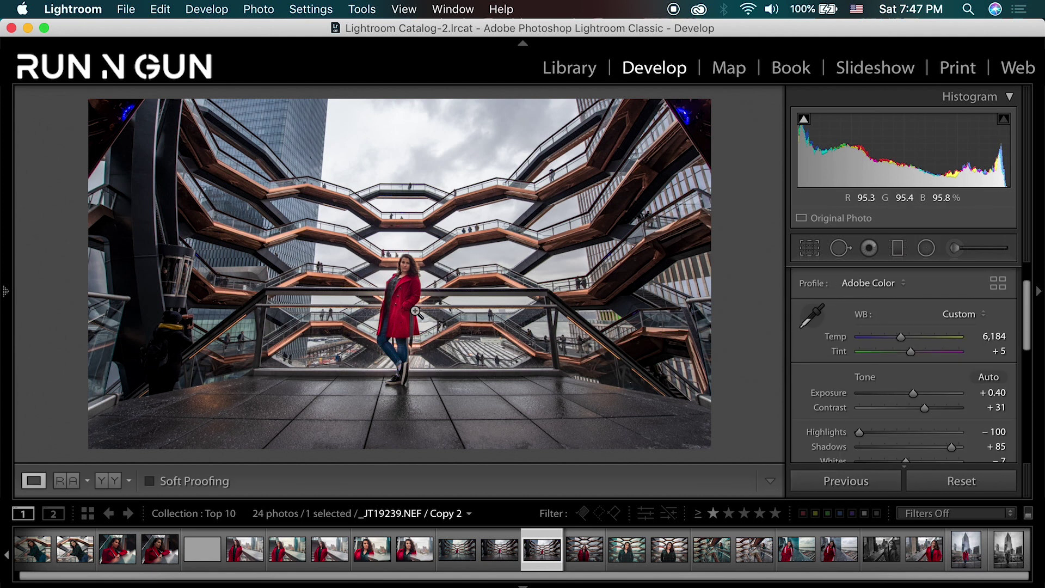
Reselect the woman's radial filter, compare the photo with the filter off and on, and leave the filter switched on
{"action": "left_click", "coordinate": [927, 249]}
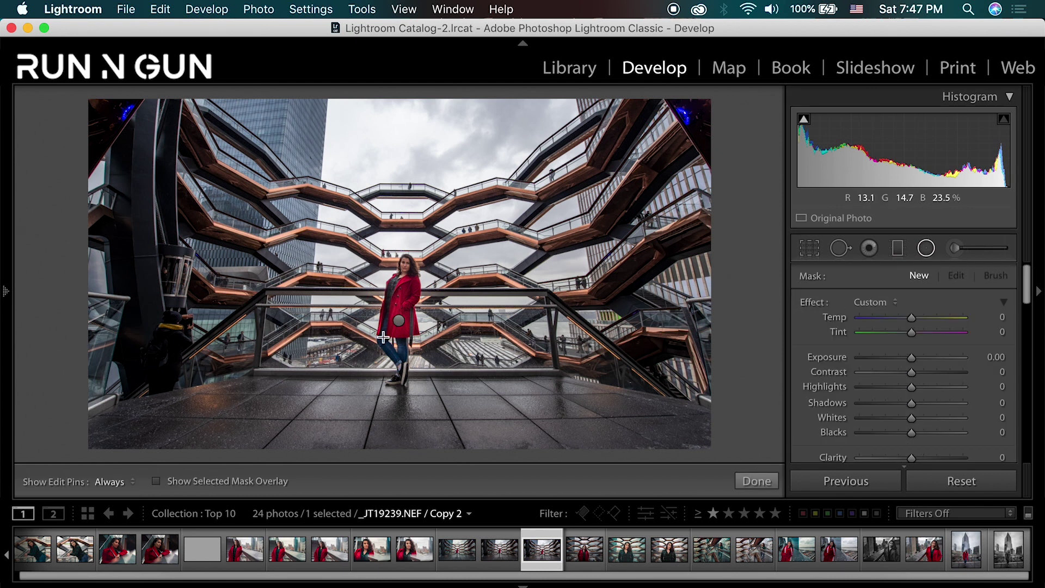
{"action": "left_click", "coordinate": [399, 321]}
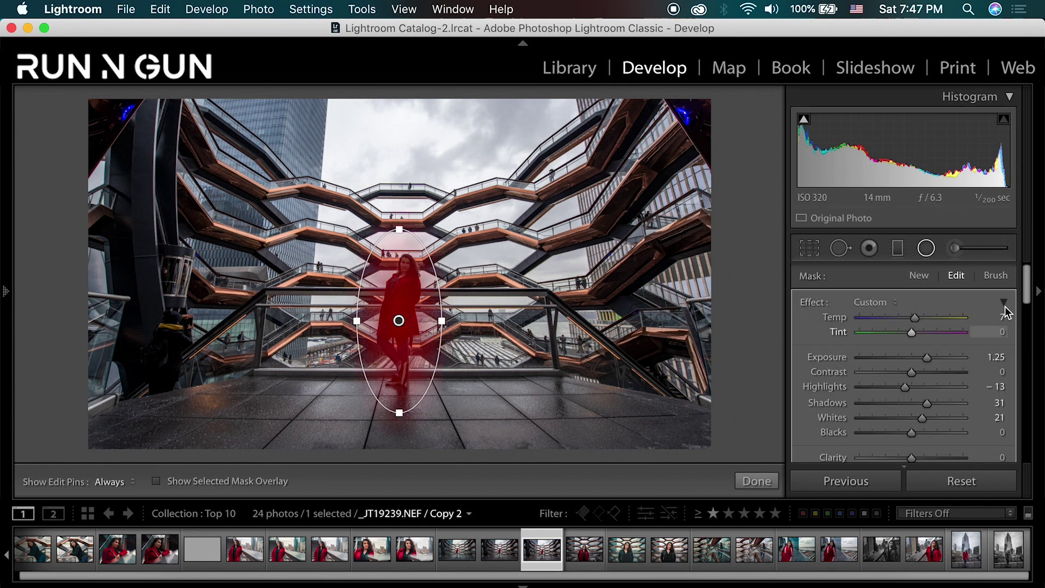
{"action": "scroll", "coordinate": [843, 376], "scroll_direction": "down", "scroll_amount": 5}
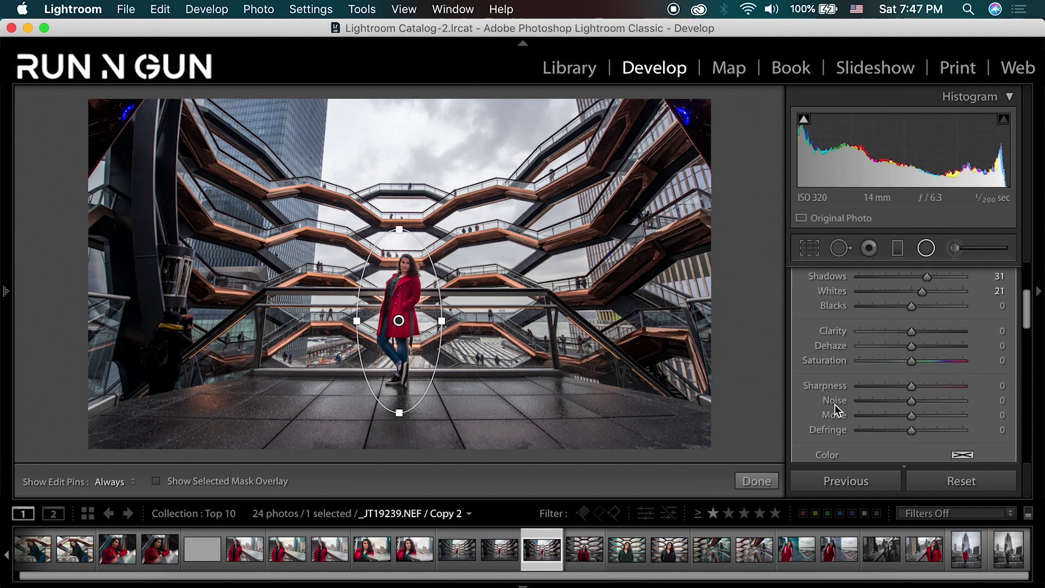
{"action": "scroll", "coordinate": [837, 409], "scroll_direction": "down", "scroll_amount": 4}
{"action": "left_click", "coordinate": [804, 445]}
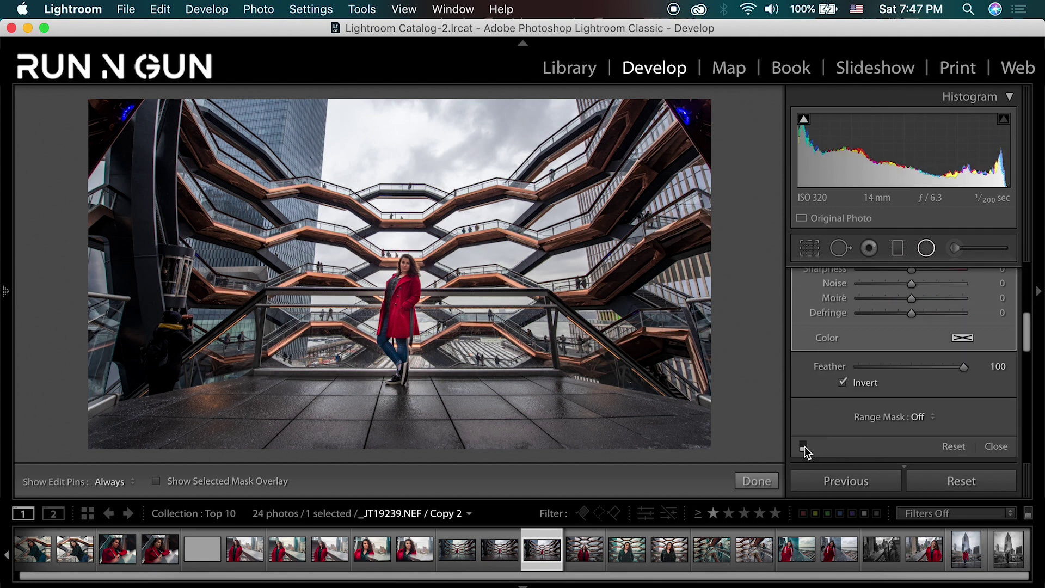
{"action": "left_click", "coordinate": [803, 446]}
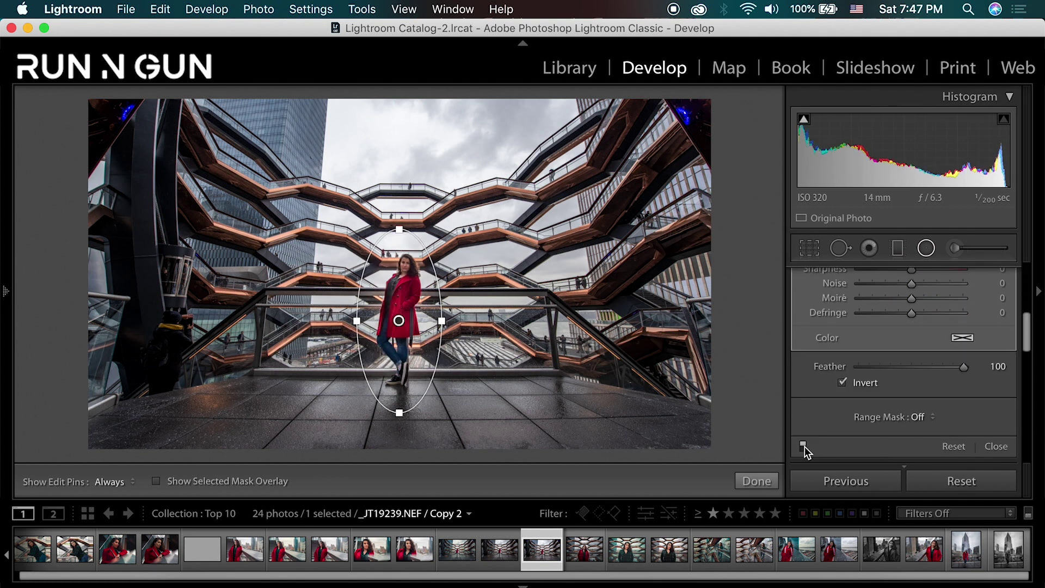
{"action": "left_click", "coordinate": [803, 445]}
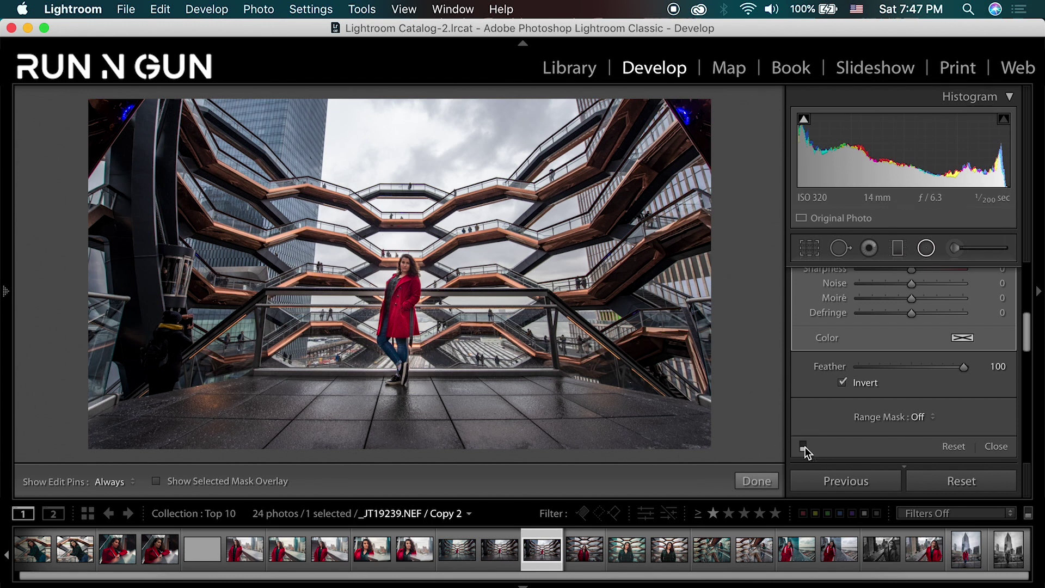
{"action": "left_click", "coordinate": [803, 445]}
{"action": "left_click", "coordinate": [757, 481]}
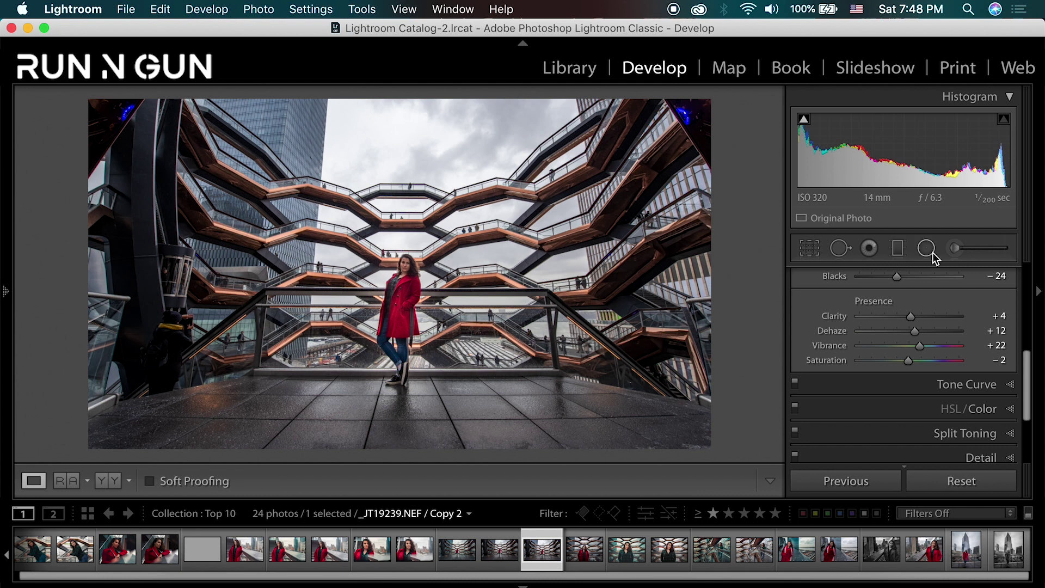
Expand the Detail settings and center the detail preview on the woman's face
{"action": "left_click_drag", "start_coordinate": [1029, 396], "coordinate": [1030, 327]}
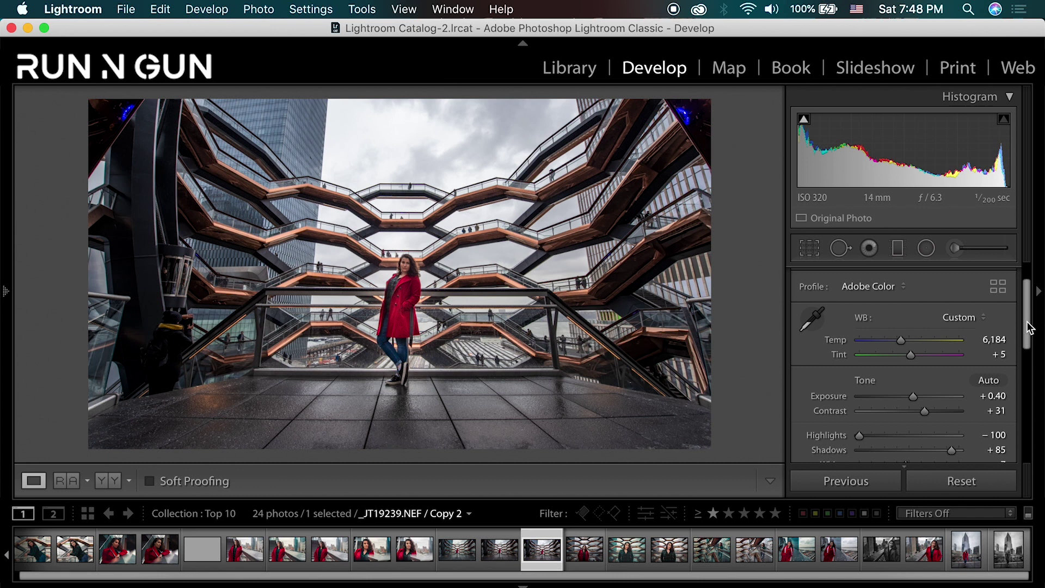
{"action": "left_click_drag", "start_coordinate": [1028, 300], "coordinate": [1021, 411]}
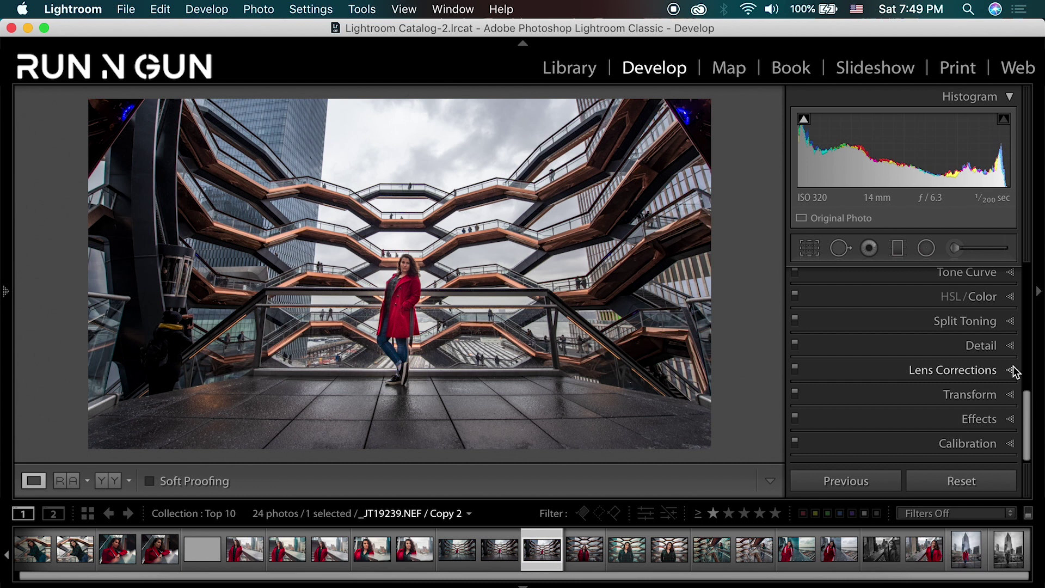
{"action": "left_click", "coordinate": [1010, 345]}
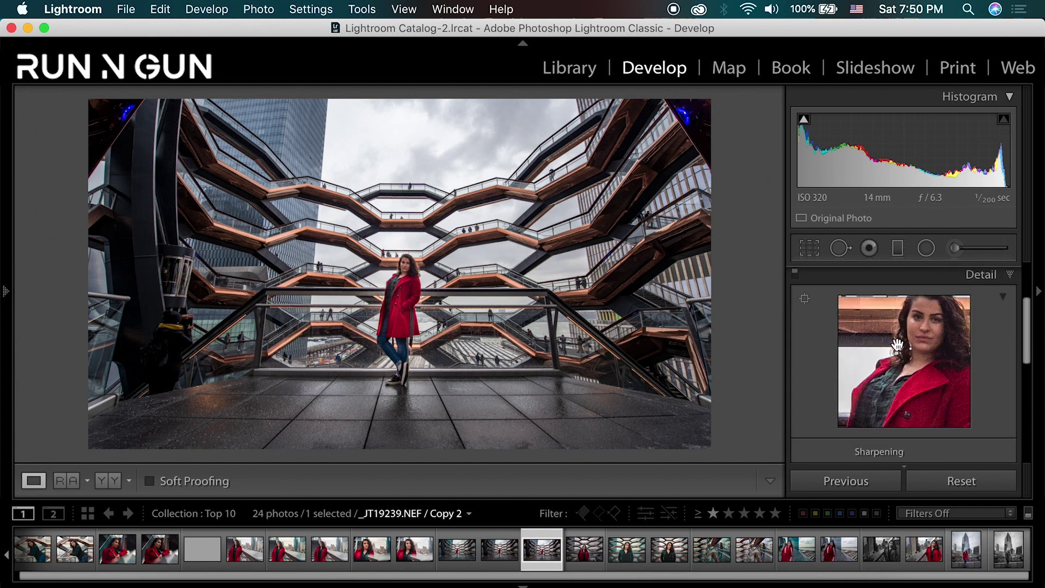
{"action": "mouse_move", "coordinate": [922, 342]}
{"action": "left_mouse_down"}
{"action": "mouse_move", "coordinate": [930, 339]}
{"action": "mouse_move", "coordinate": [918, 340]}
{"action": "left_mouse_up"}
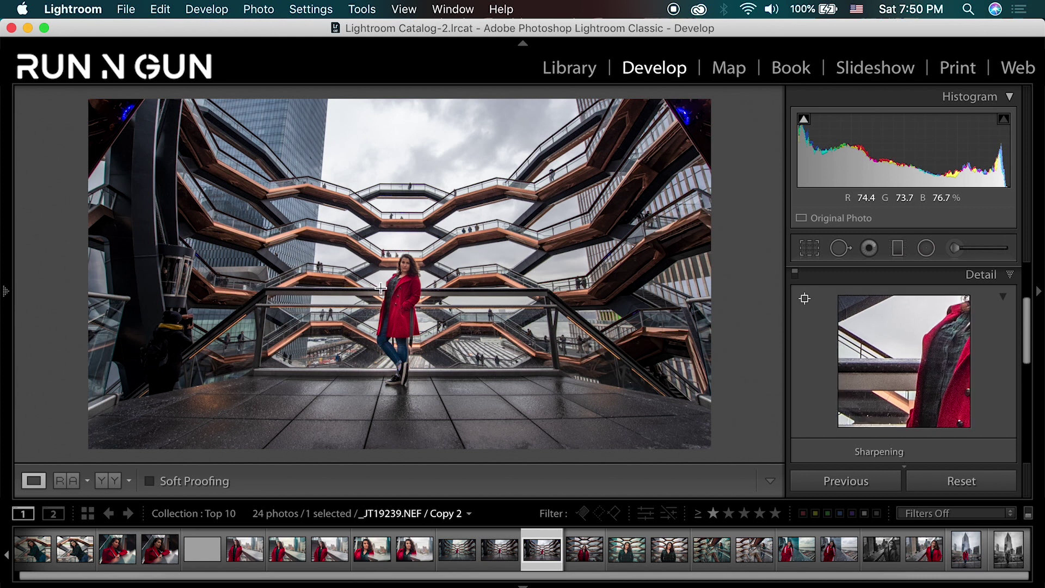
{"action": "left_click", "coordinate": [407, 266]}
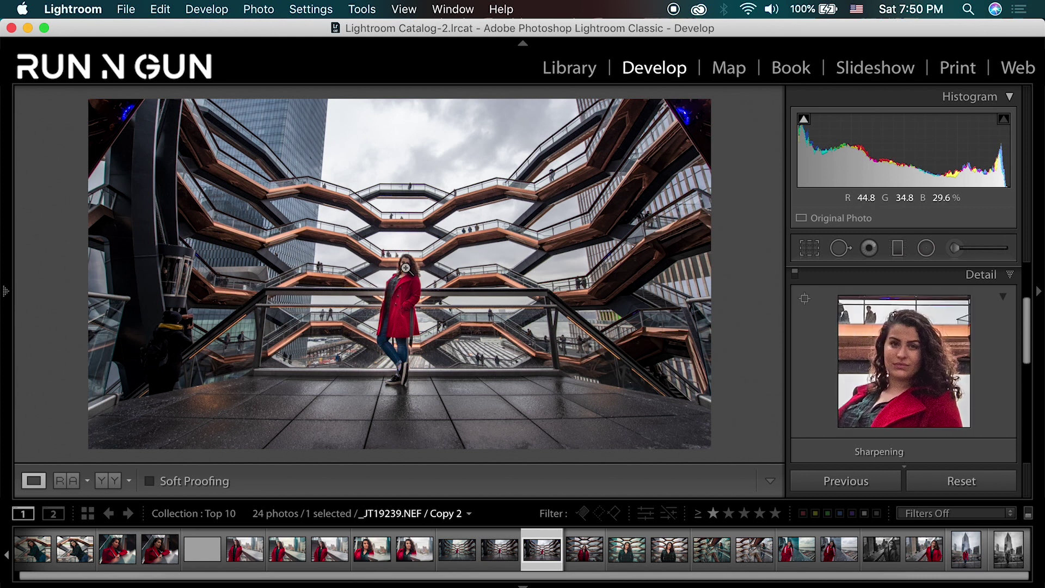
Magnify the photo around the woman and set the Sharpening Amount to 64
{"action": "scroll", "coordinate": [1028, 315], "scroll_direction": "down", "scroll_amount": 3}
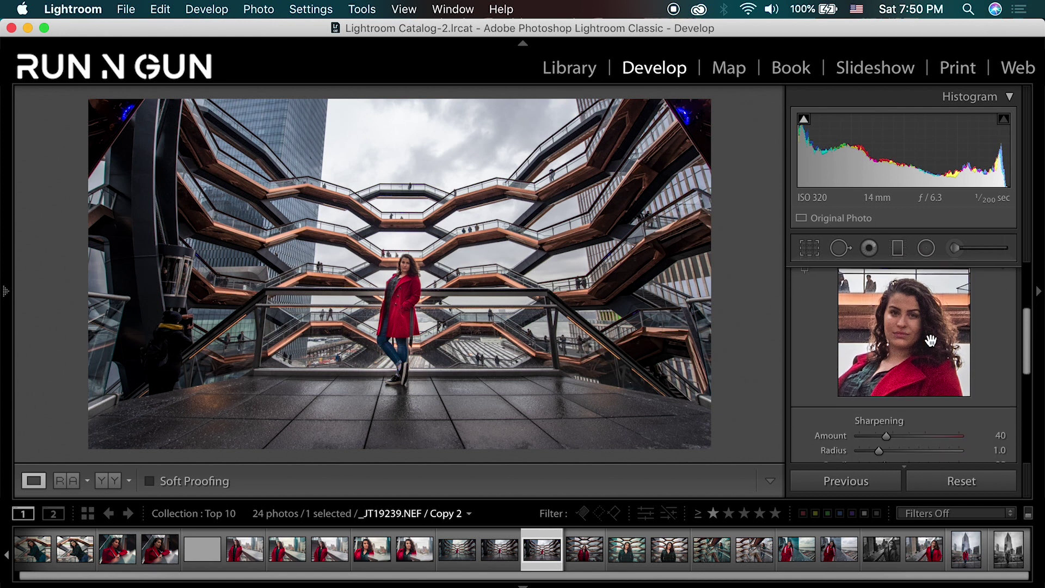
{"action": "left_click", "coordinate": [409, 294]}
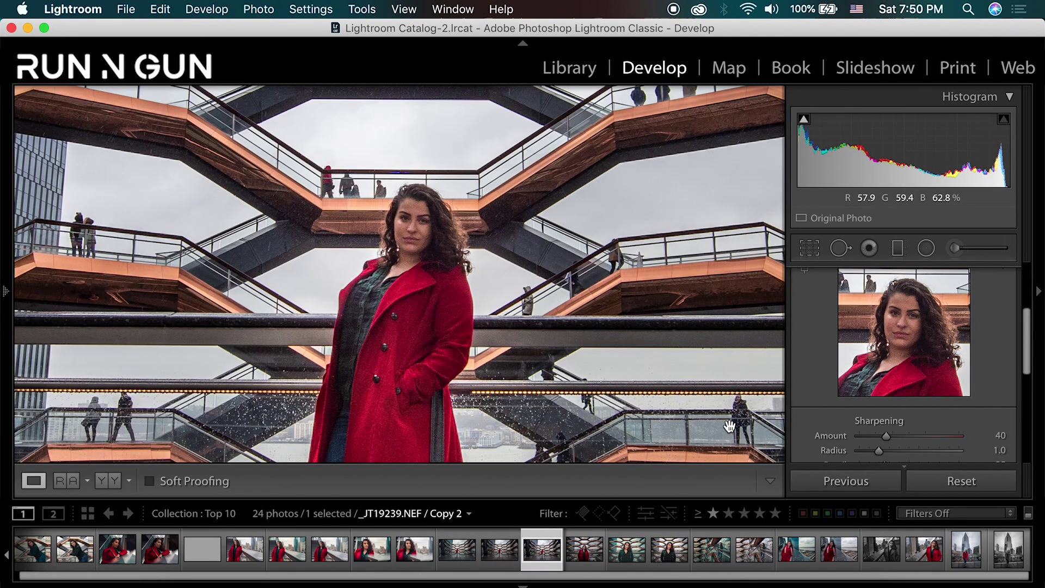
{"action": "scroll", "coordinate": [729, 427], "scroll_direction": "down", "scroll_amount": 3}
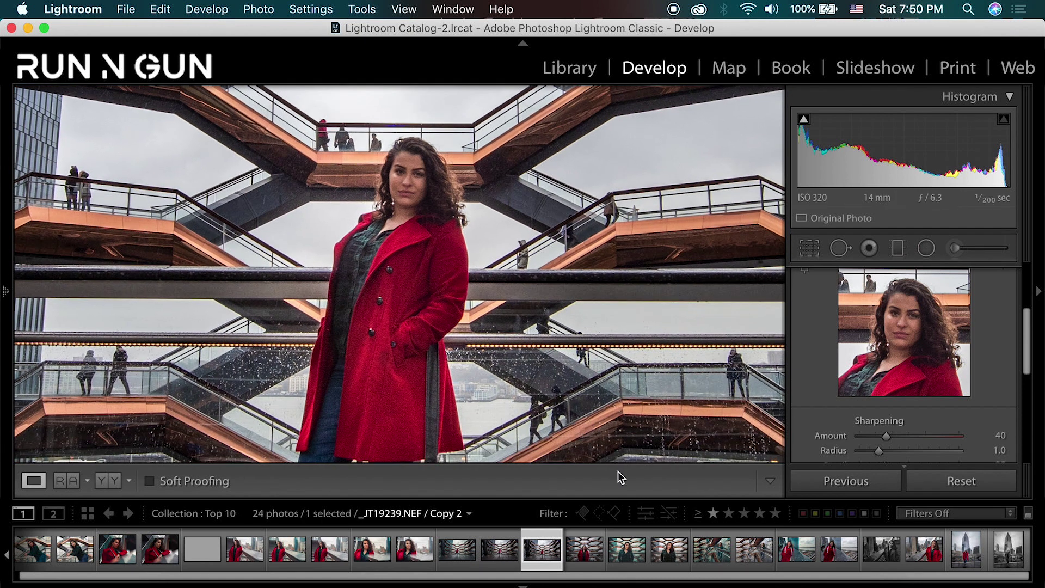
{"action": "left_click", "coordinate": [1027, 315]}
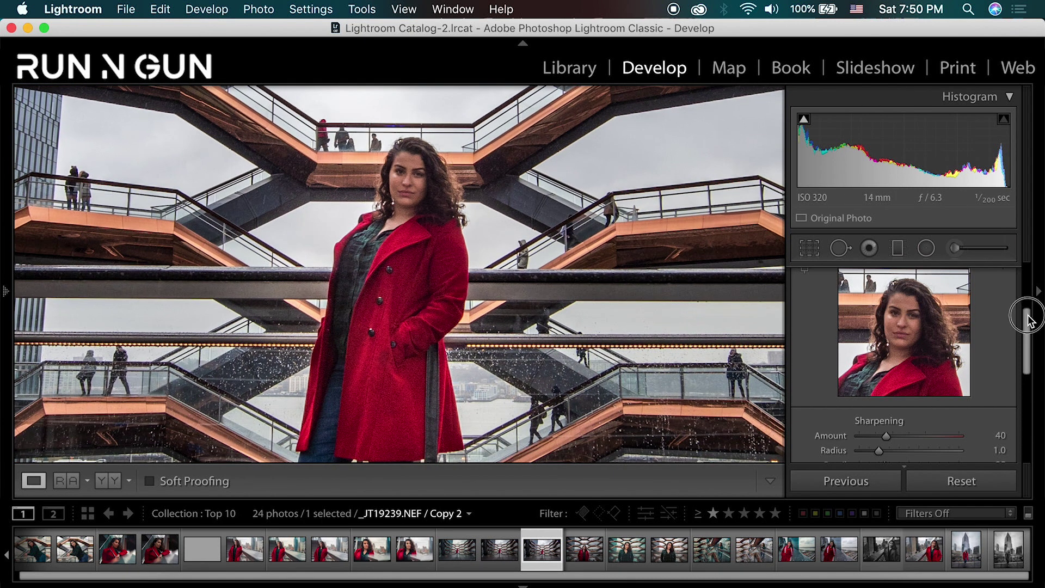
{"action": "left_click_drag", "start_coordinate": [1027, 315], "coordinate": [1031, 360]}
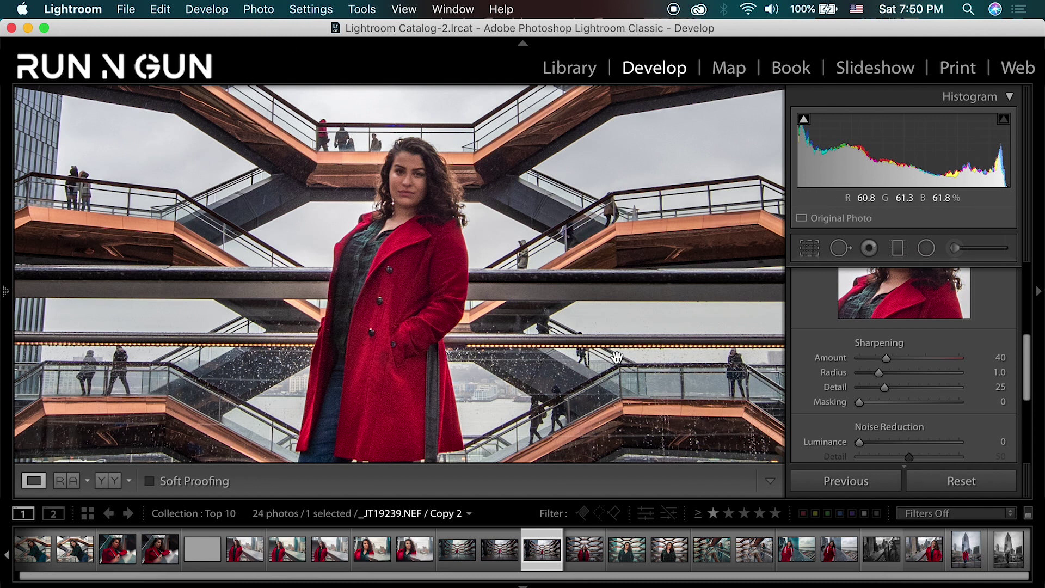
{"action": "left_click_drag", "start_coordinate": [888, 358], "coordinate": [903, 358]}
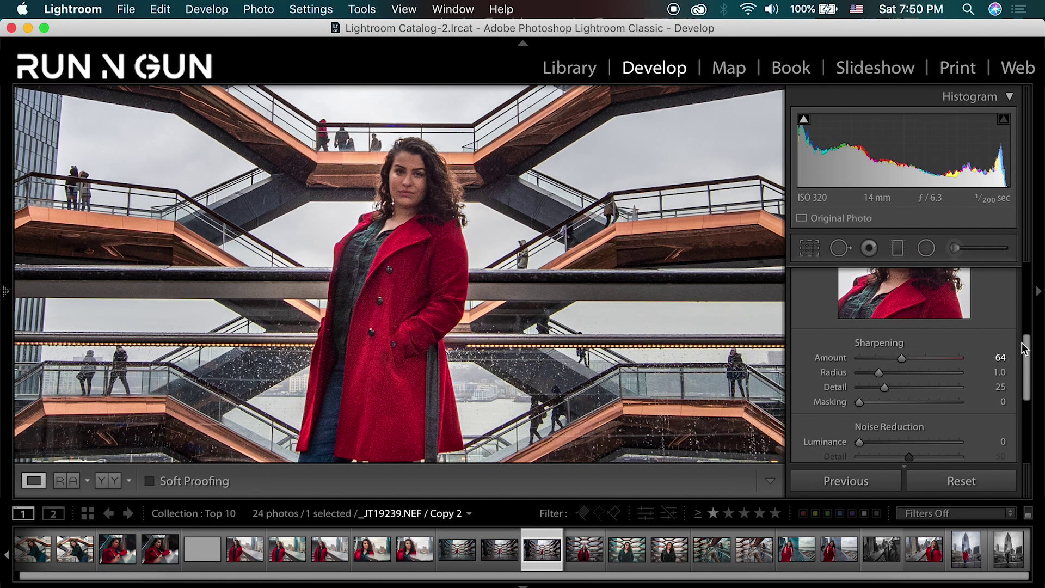
{"action": "scroll", "coordinate": [1028, 351], "scroll_direction": "down", "scroll_amount": 4}
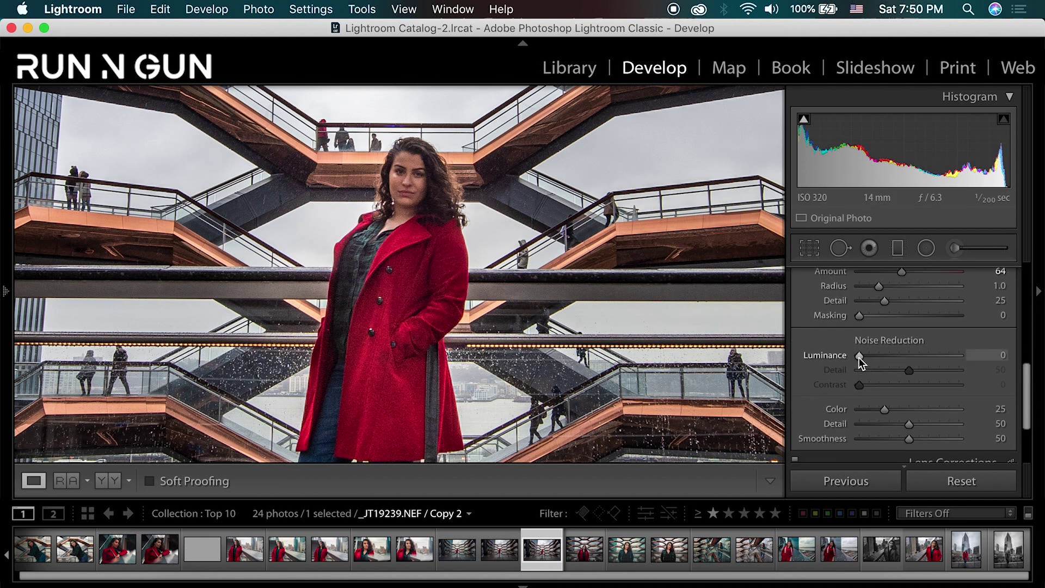
Set the Noise Reduction Luminance to 20 and the Sharpening Detail to 38
{"action": "left_click_drag", "start_coordinate": [859, 356], "coordinate": [878, 353]}
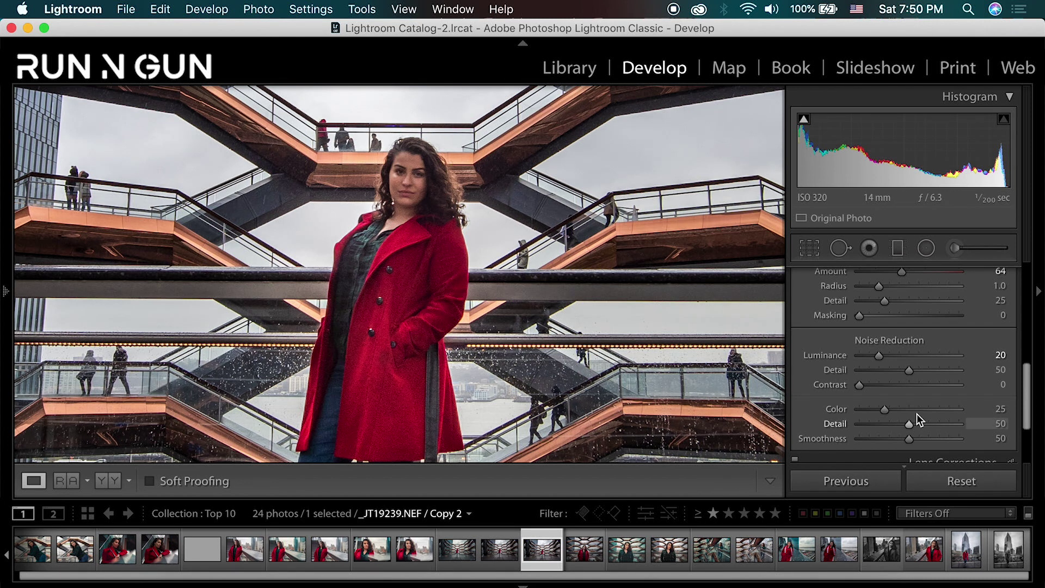
{"action": "scroll", "coordinate": [1012, 384], "scroll_direction": "up", "scroll_amount": 3}
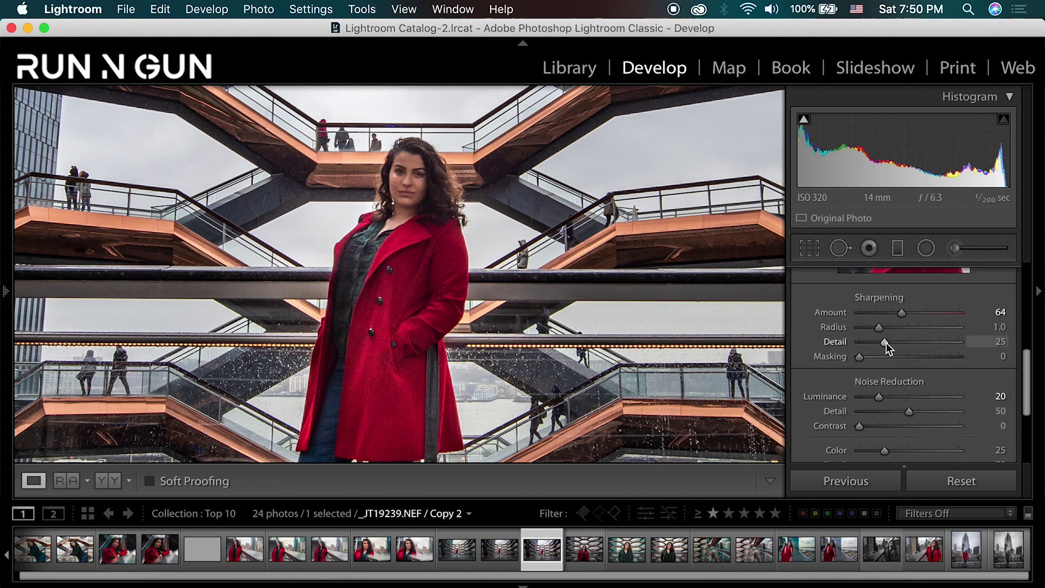
{"action": "left_click_drag", "start_coordinate": [886, 343], "coordinate": [893, 340]}
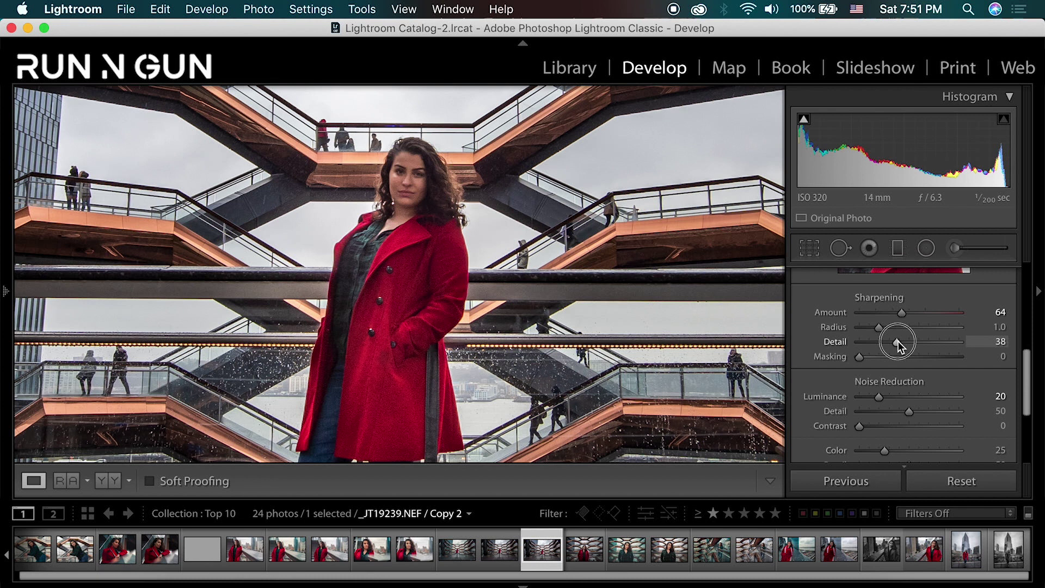
{"action": "left_click_drag", "start_coordinate": [897, 340], "coordinate": [896, 340]}
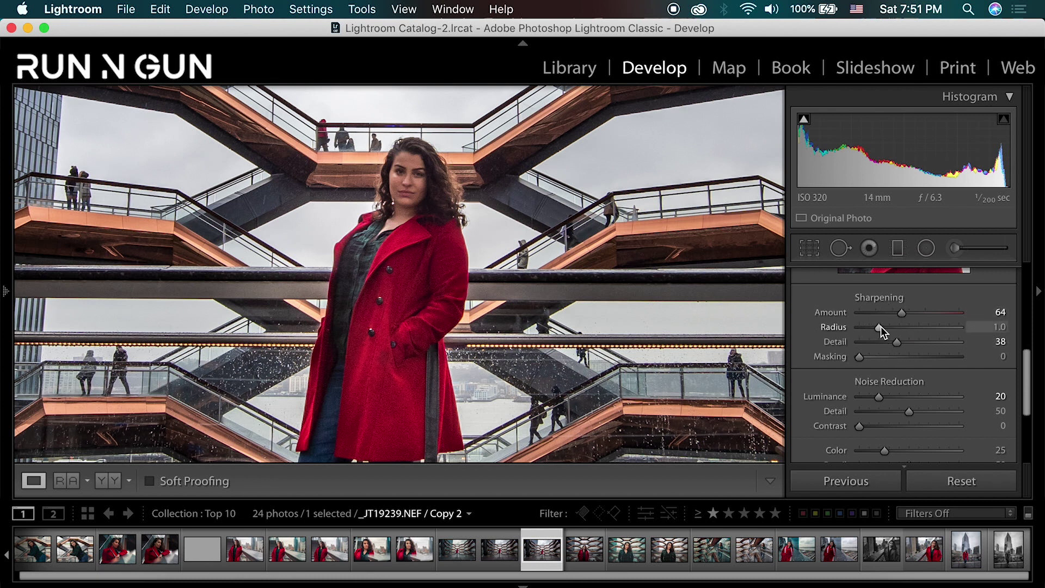
Try the Sharpening Radius at 3.0, 0.6 and 2.9, with the Sharpening Amount raised to 133
{"action": "left_click_drag", "start_coordinate": [879, 327], "coordinate": [970, 333]}
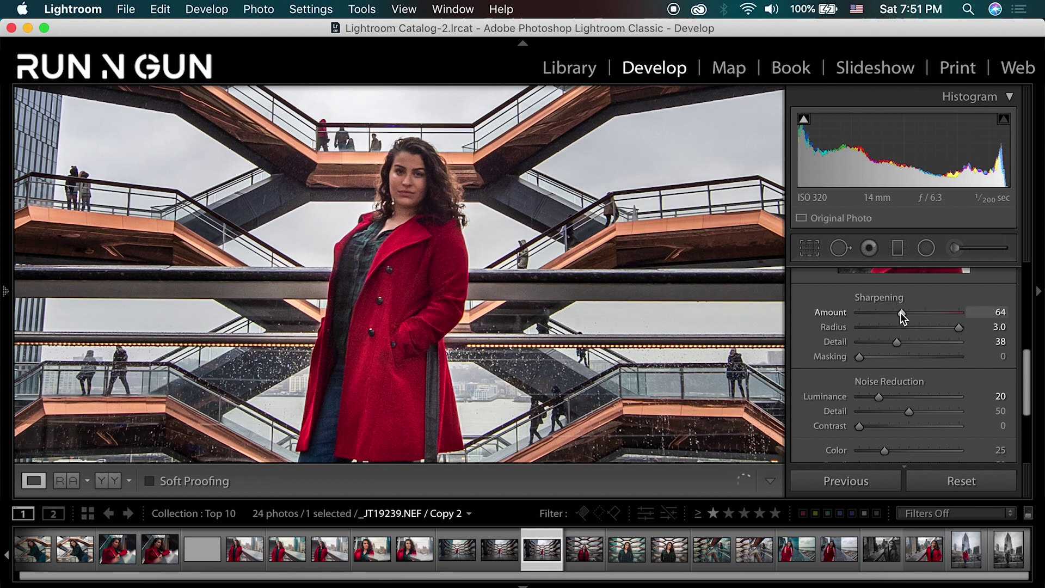
{"action": "left_click_drag", "start_coordinate": [906, 314], "coordinate": [951, 312]}
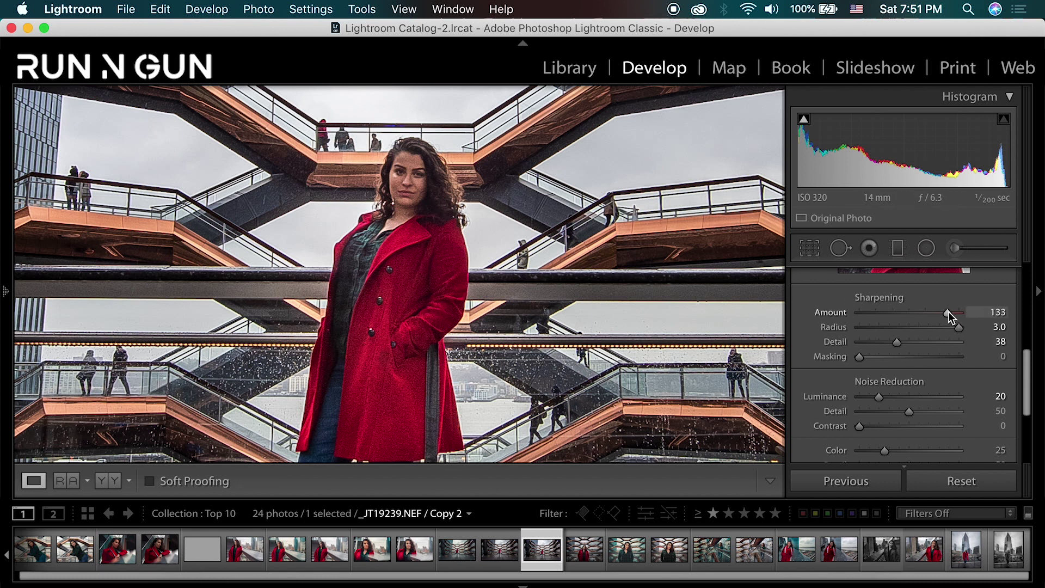
{"action": "left_click_drag", "start_coordinate": [958, 332], "coordinate": [863, 331]}
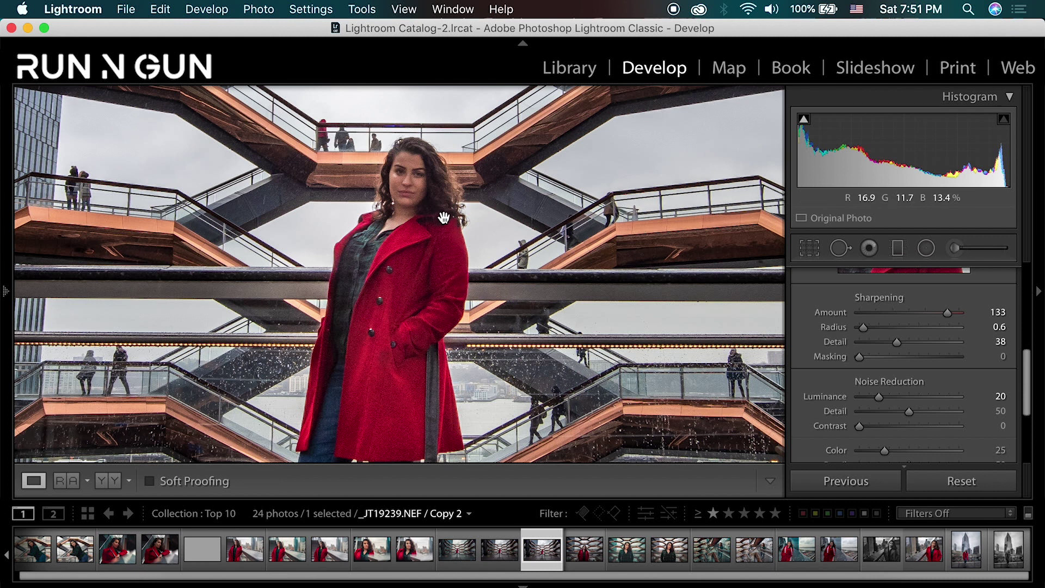
{"action": "left_click_drag", "start_coordinate": [865, 326], "coordinate": [958, 328]}
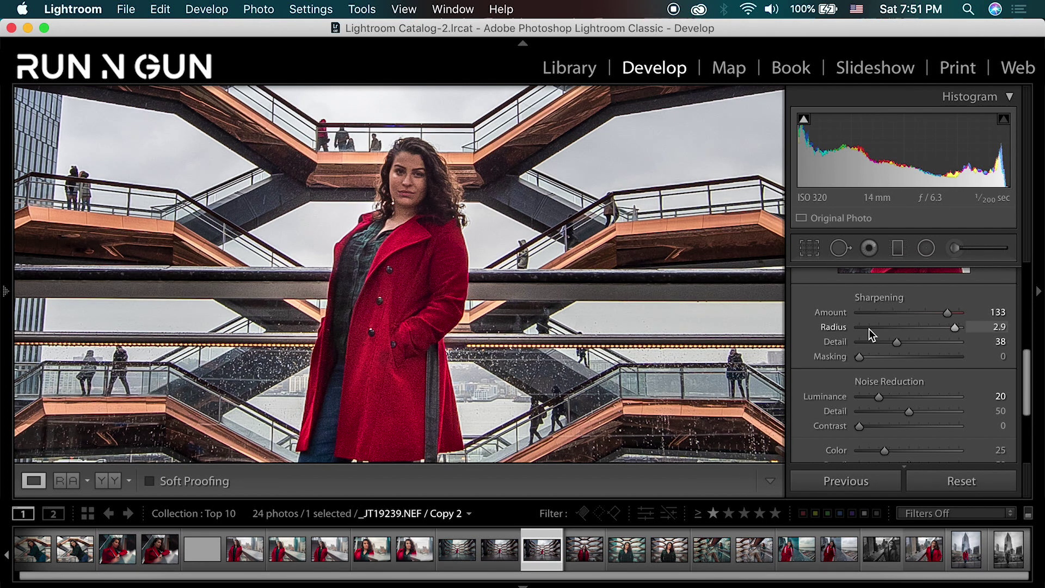
Set the Sharpening Radius to 1.0, the Amount to 56, and the Detail to 41
{"action": "left_click_drag", "start_coordinate": [868, 327], "coordinate": [878, 325]}
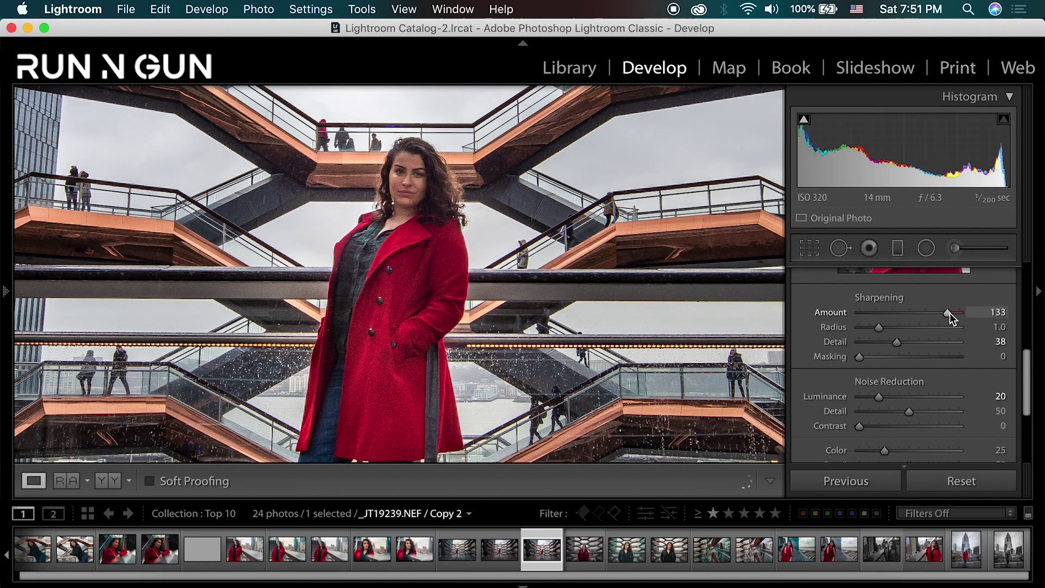
{"action": "left_click_drag", "start_coordinate": [949, 312], "coordinate": [899, 310]}
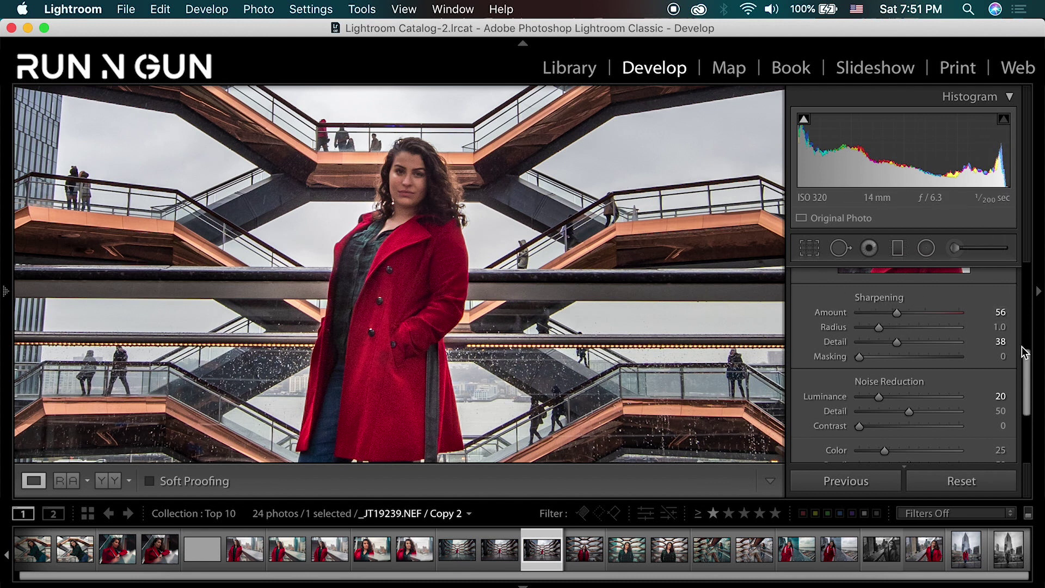
{"action": "left_click_drag", "start_coordinate": [895, 344], "coordinate": [906, 347]}
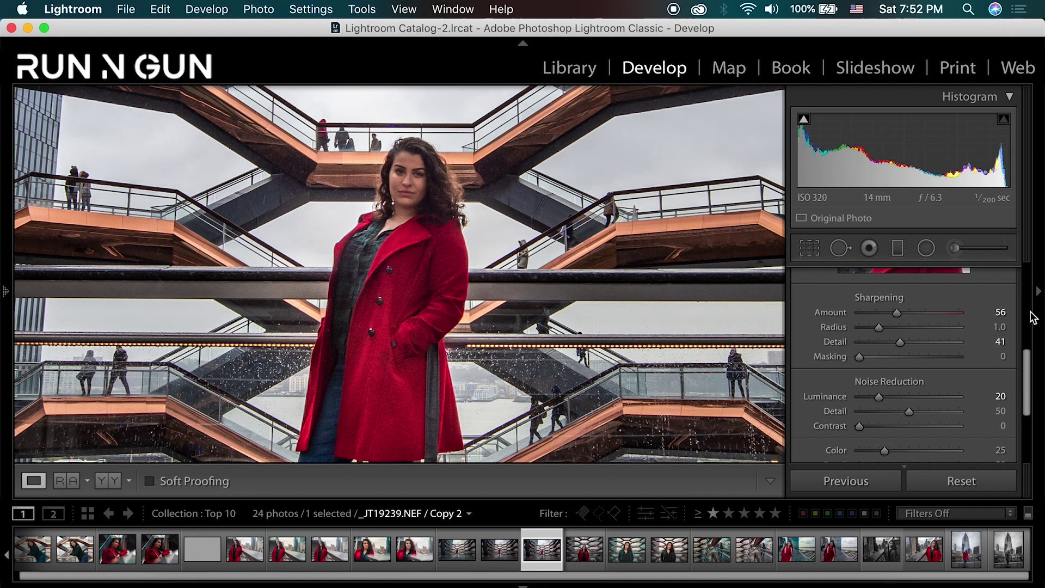
Try Sharpening Masking at 80 and 66 using the black-and-white mask preview, and return Masking to 0
{"action": "key", "text": "alt"}
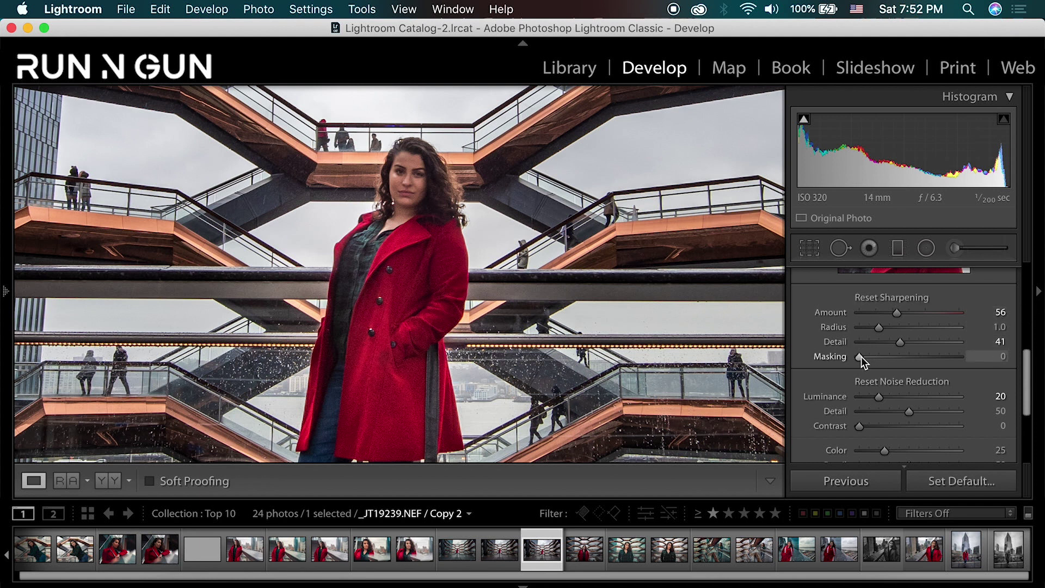
{"action": "left_click_drag", "start_coordinate": [860, 357], "coordinate": [928, 355]}
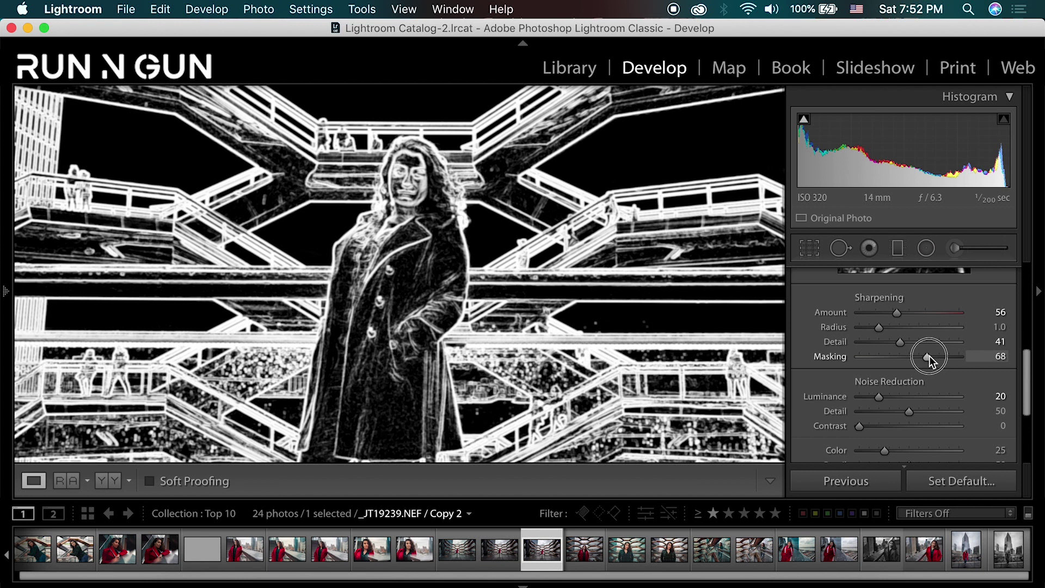
{"action": "left_click_drag", "start_coordinate": [929, 354], "coordinate": [945, 357]}
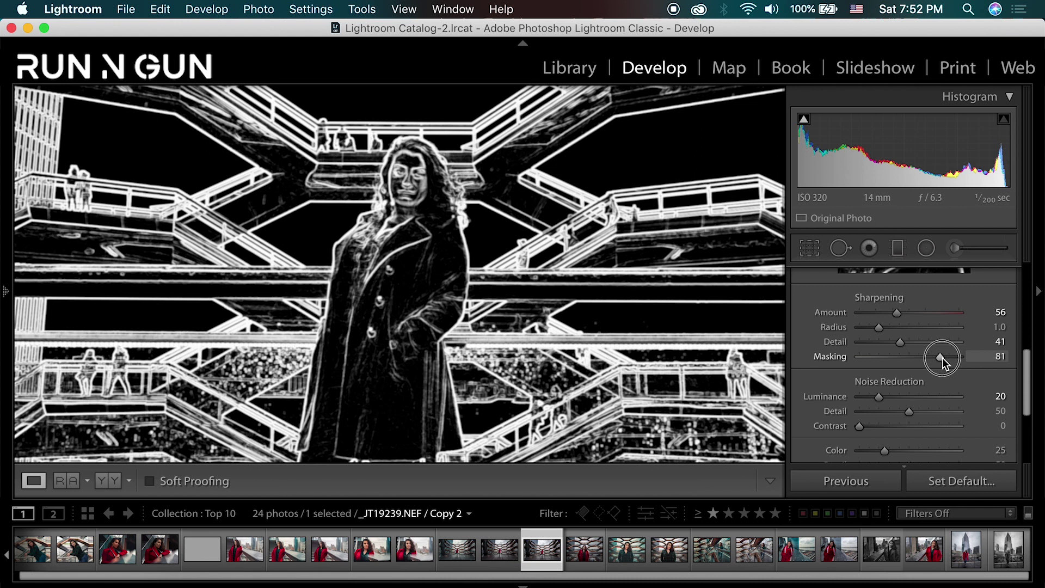
{"action": "left_click_drag", "start_coordinate": [942, 357], "coordinate": [941, 358]}
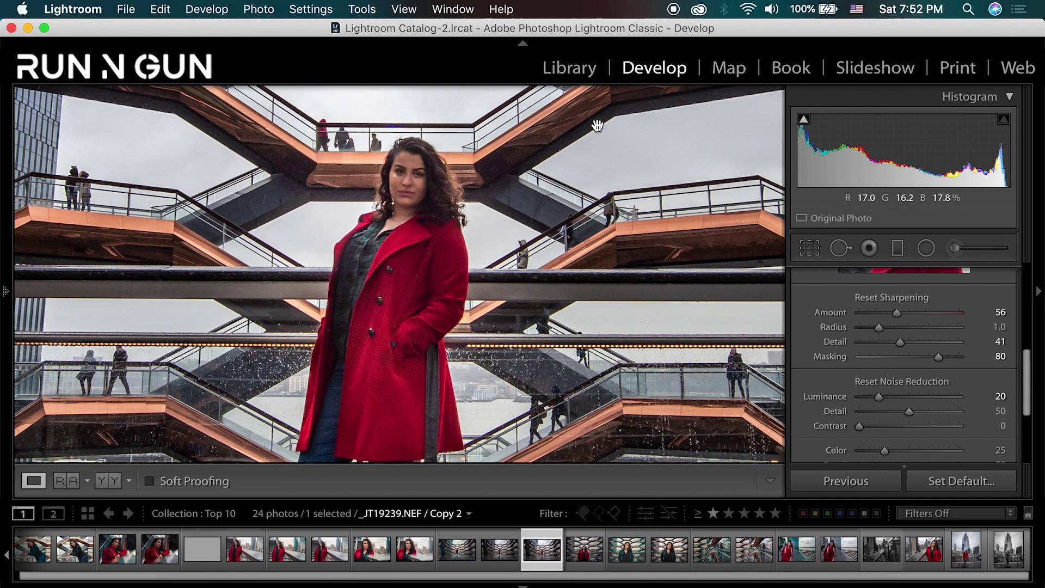
{"action": "left_click", "coordinate": [939, 357]}
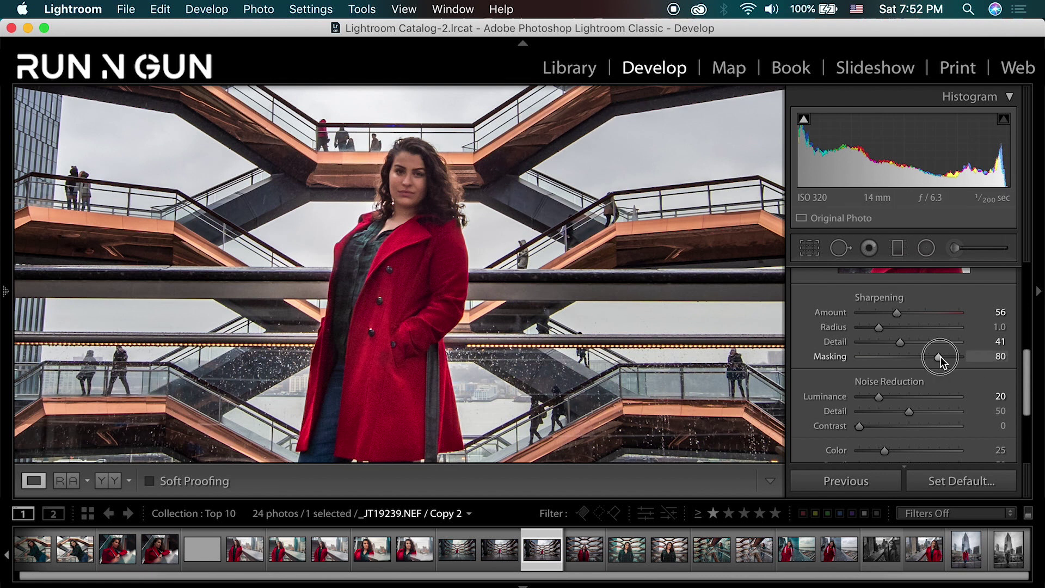
{"action": "mouse_move", "coordinate": [939, 357]}
{"action": "left_mouse_down"}
{"action": "mouse_move", "coordinate": [951, 357]}
{"action": "mouse_move", "coordinate": [925, 358]}
{"action": "left_mouse_up"}
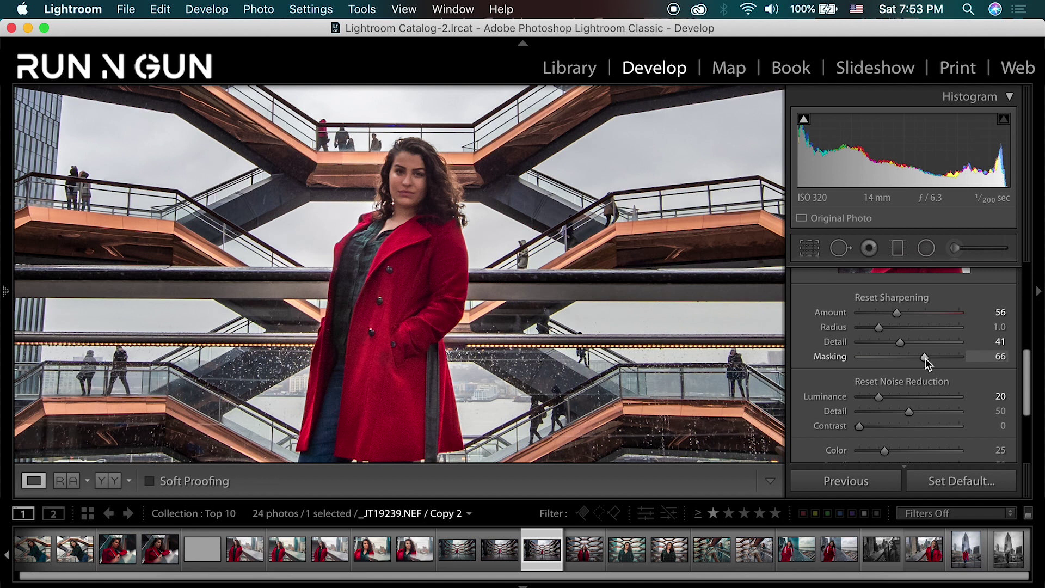
{"action": "left_click_drag", "start_coordinate": [925, 357], "coordinate": [830, 371]}
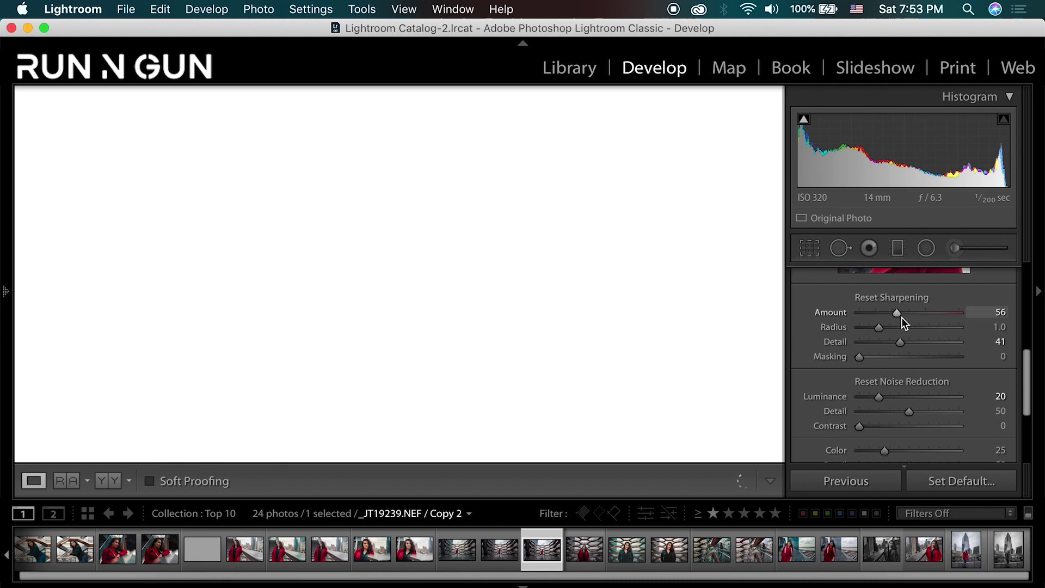
Set the Sharpening Amount to 68
{"action": "left_click", "coordinate": [896, 312]}
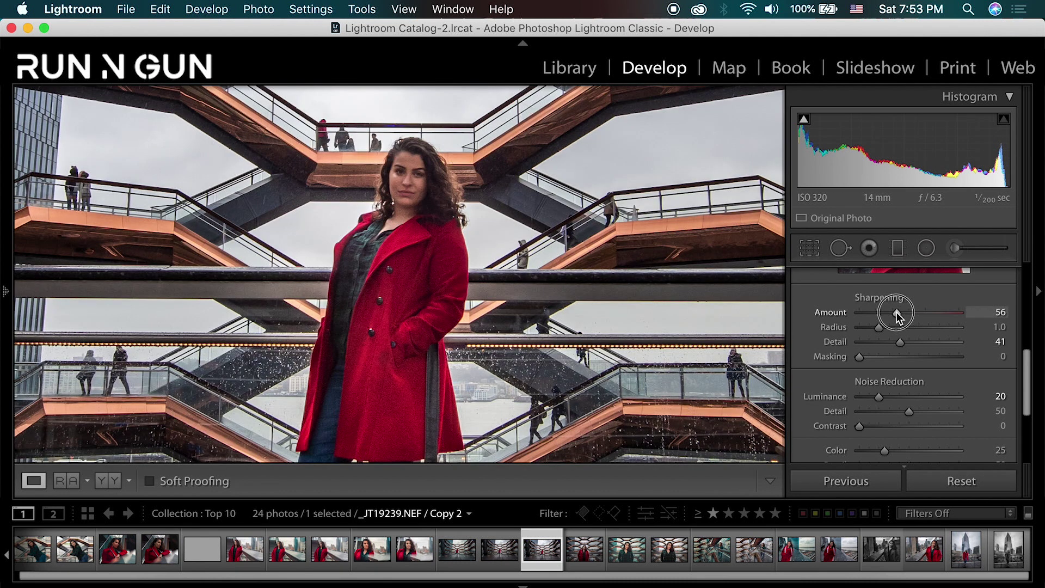
{"action": "key", "text": "alt"}
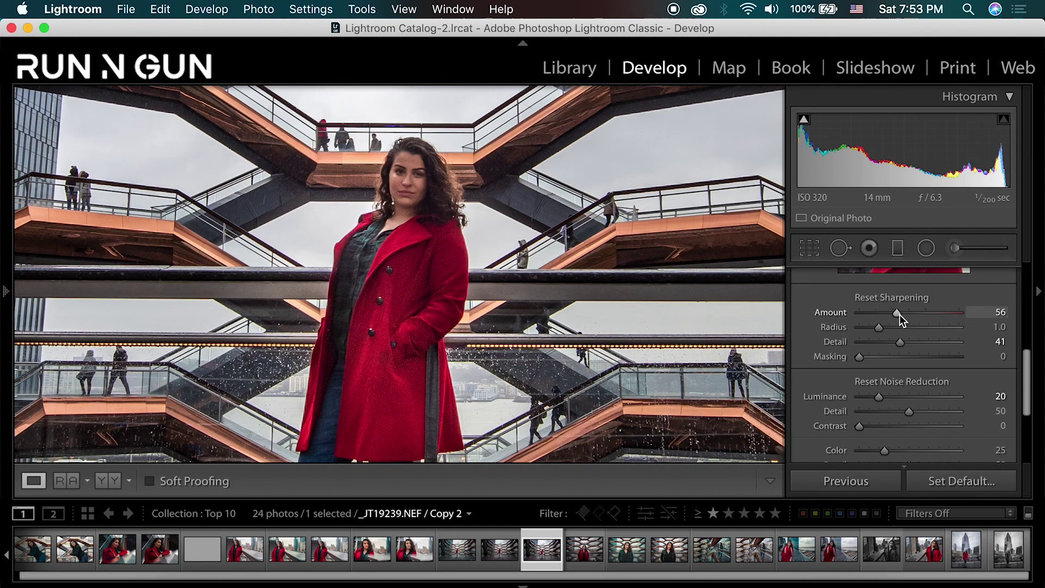
{"action": "left_click_drag", "start_coordinate": [897, 313], "coordinate": [904, 315]}
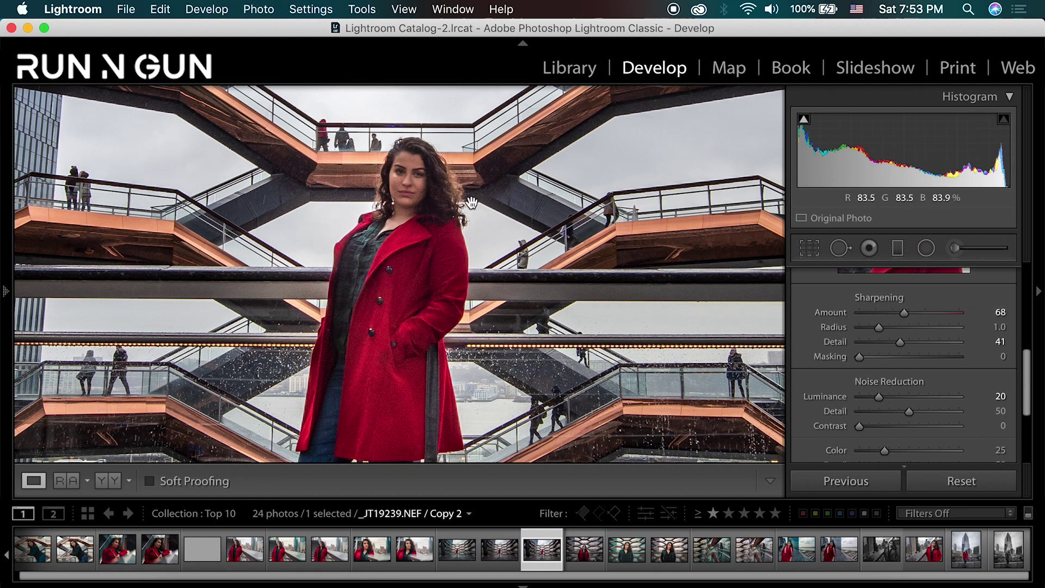
Try the Noise Reduction Luminance at 100, checking its smoothing on the woman in grayscale and in color
{"action": "left_click_drag", "start_coordinate": [429, 174], "coordinate": [427, 273]}
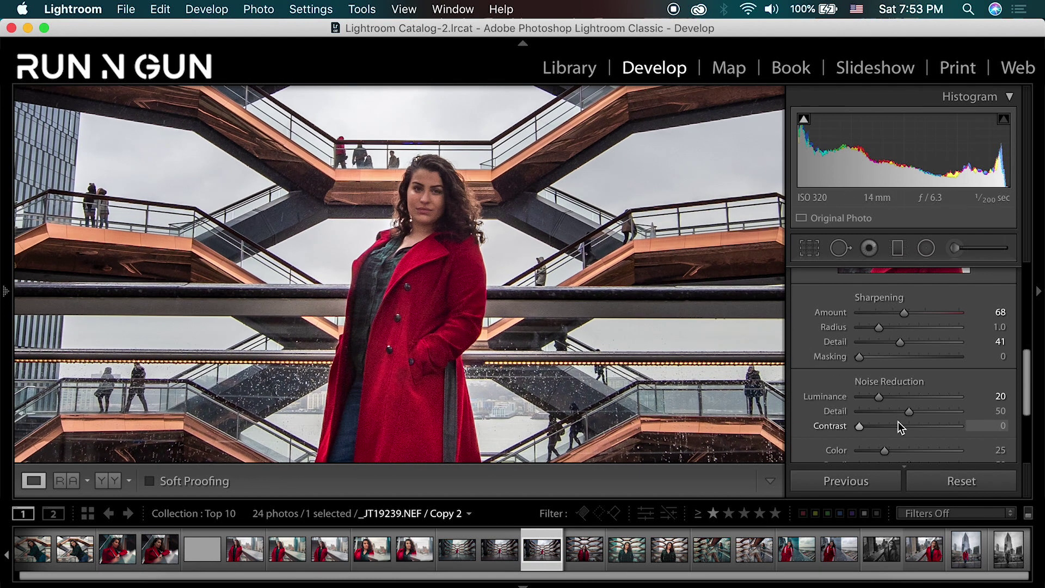
{"action": "key", "text": "alt"}
{"action": "left_click_drag", "start_coordinate": [878, 397], "coordinate": [961, 395]}
{"action": "key", "text": "alt"}
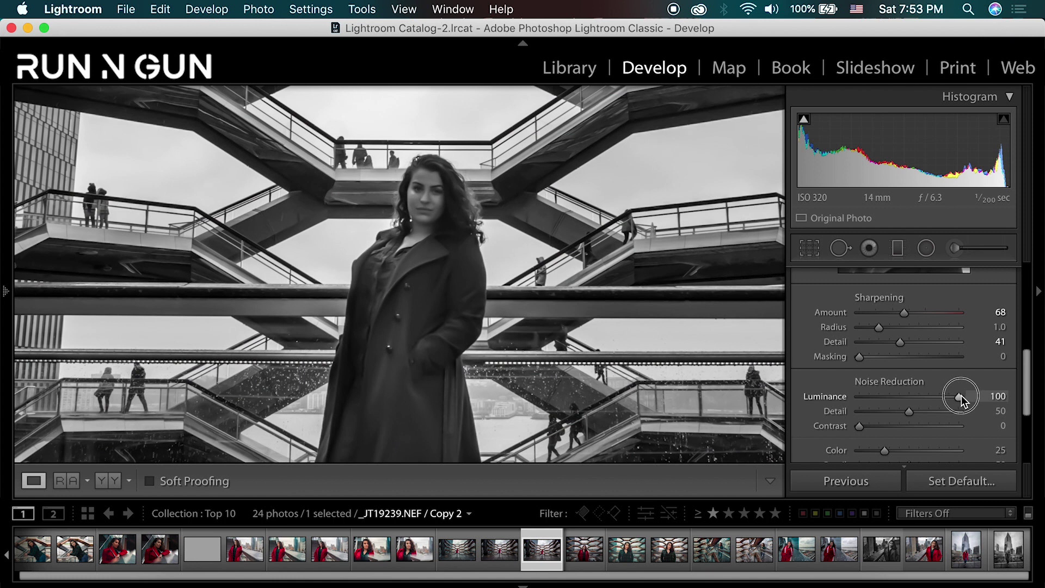
{"action": "left_click_drag", "start_coordinate": [961, 395], "coordinate": [961, 395]}
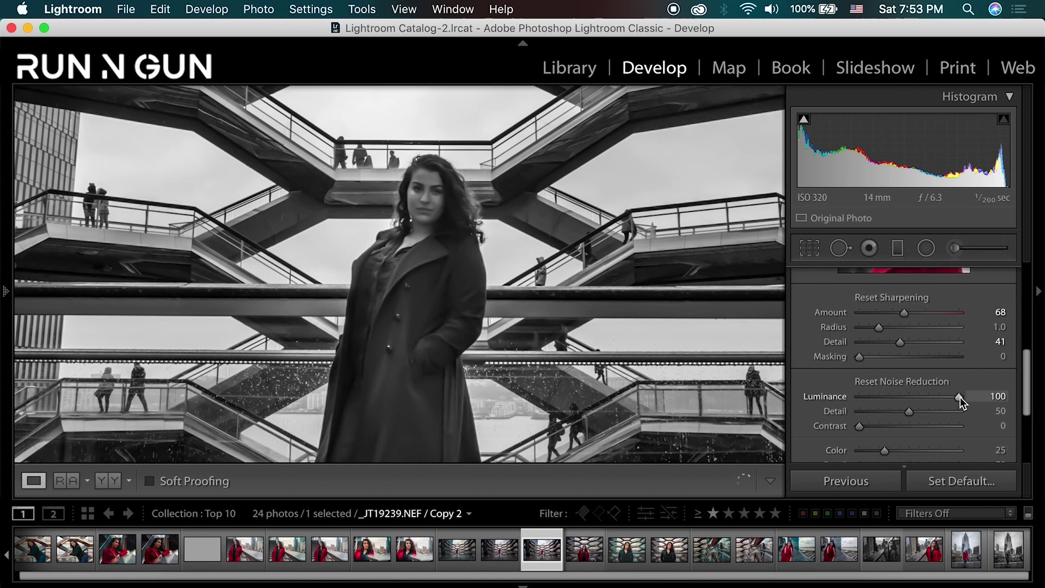
{"action": "left_click_drag", "start_coordinate": [959, 396], "coordinate": [959, 396]}
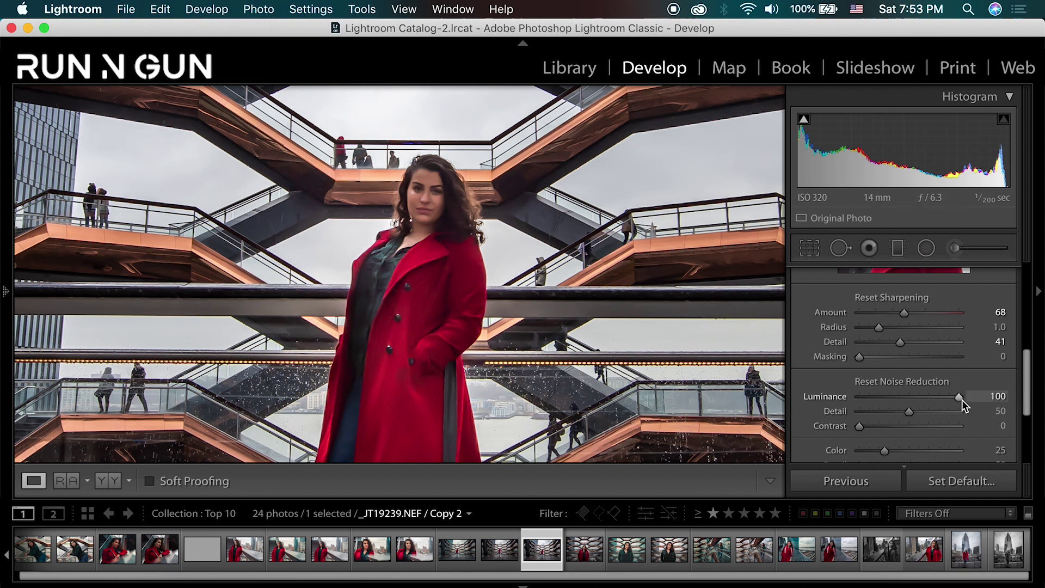
Set the Noise Reduction Luminance to 19 and return to the color view
{"action": "left_click_drag", "start_coordinate": [960, 398], "coordinate": [881, 400]}
{"action": "key", "text": "v"}
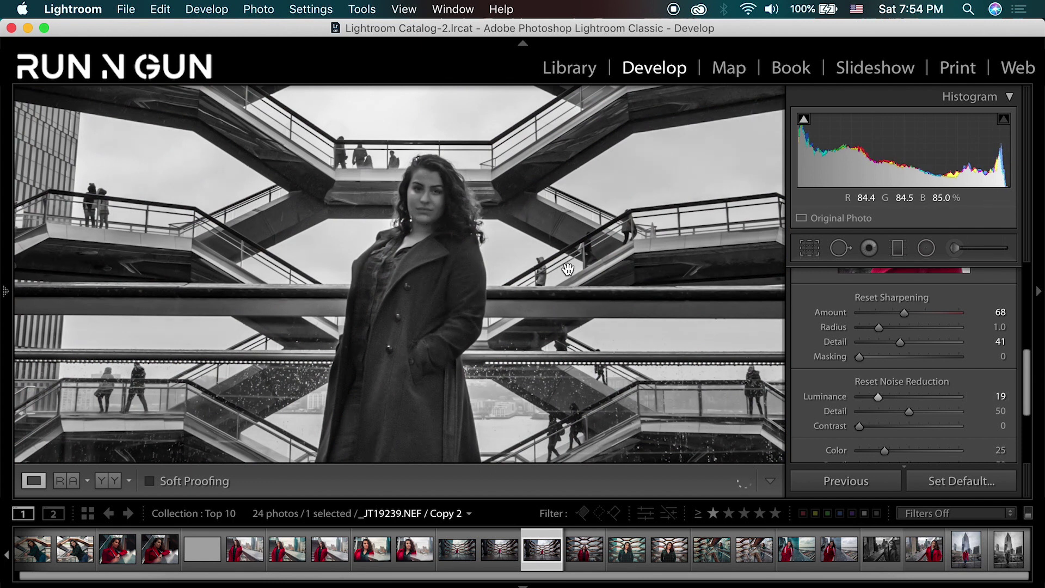
{"action": "key", "text": "alt"}
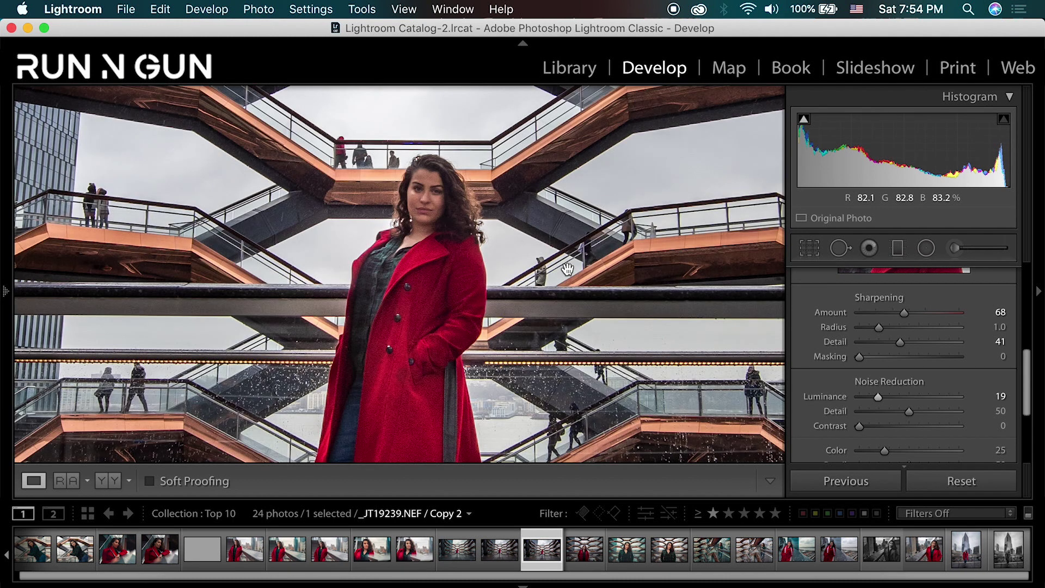
Compare the whole re-edited Copy 2 with the unedited Before view of the original _JT19239.NEF, and return to Copy 2
{"action": "left_click", "coordinate": [552, 283]}
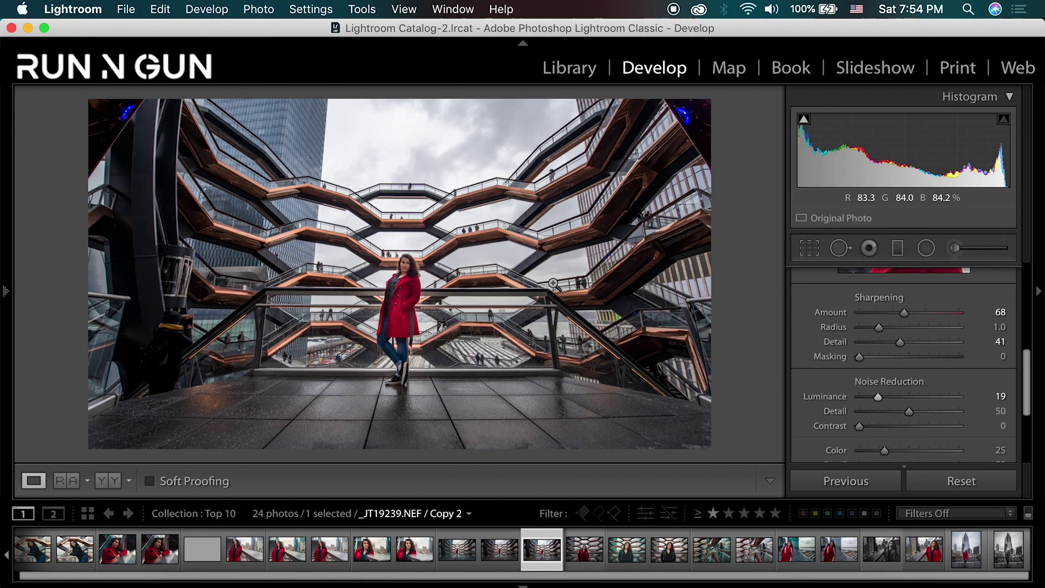
{"action": "left_click", "coordinate": [509, 554]}
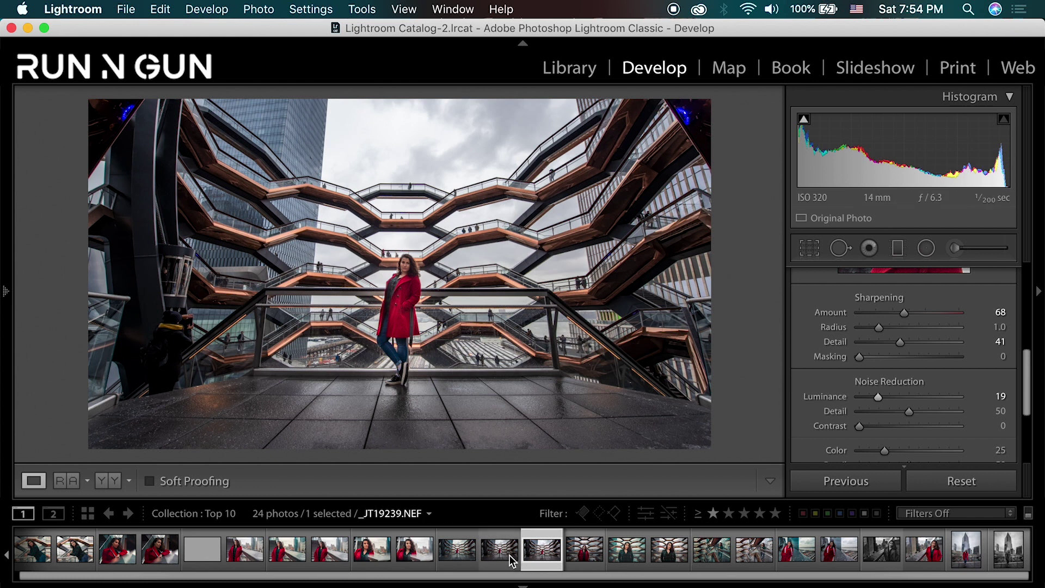
{"action": "key", "text": "backslash"}
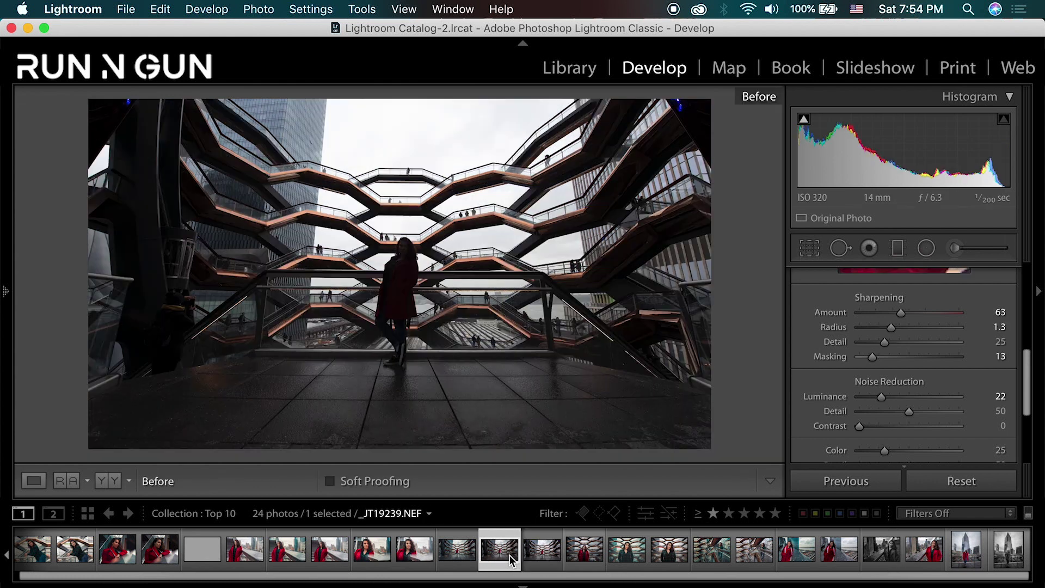
{"action": "left_click", "coordinate": [533, 557]}
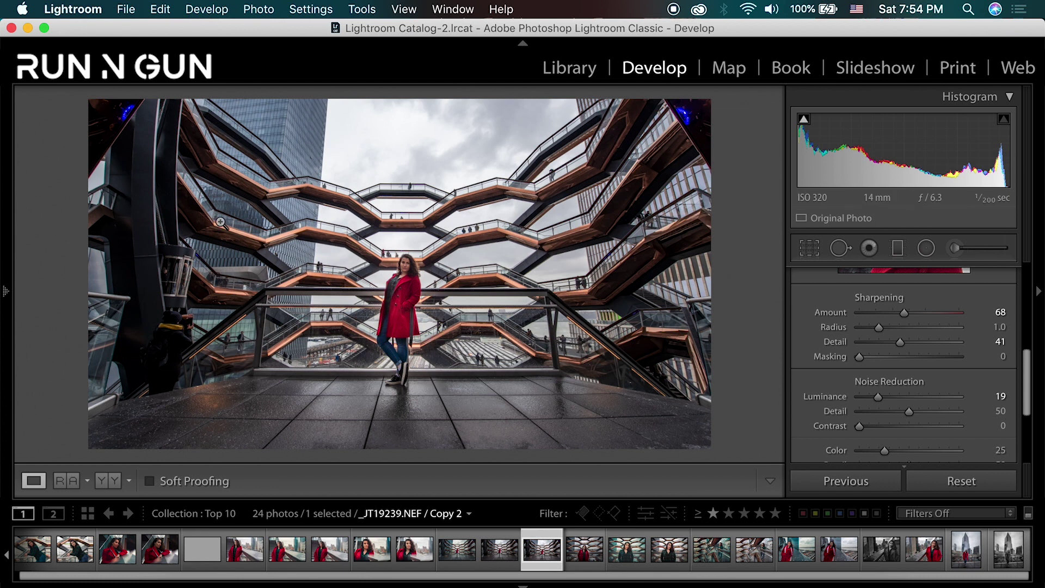
{"action": "left_click_drag", "start_coordinate": [1030, 406], "coordinate": [954, 296]}
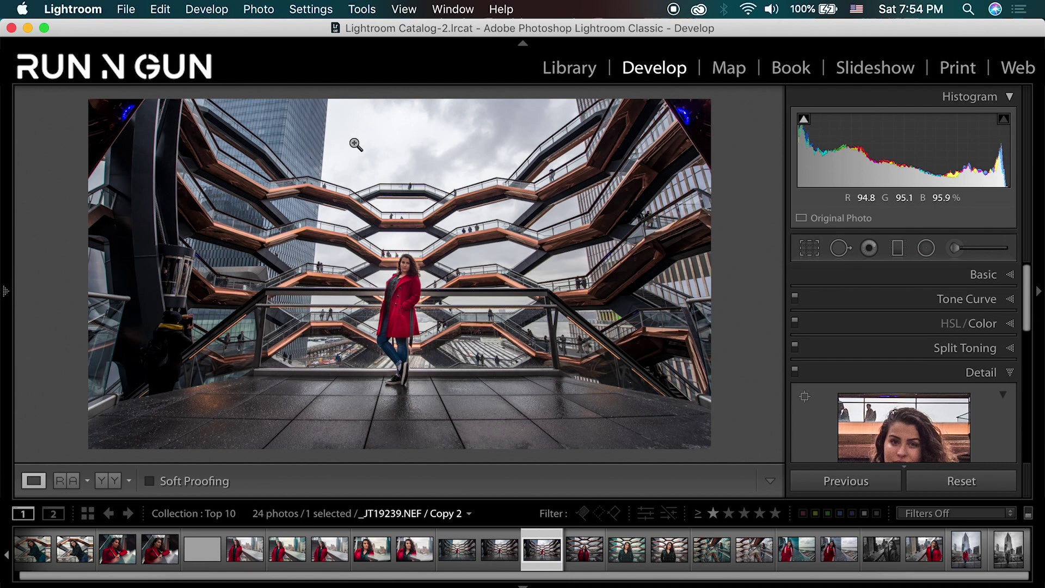